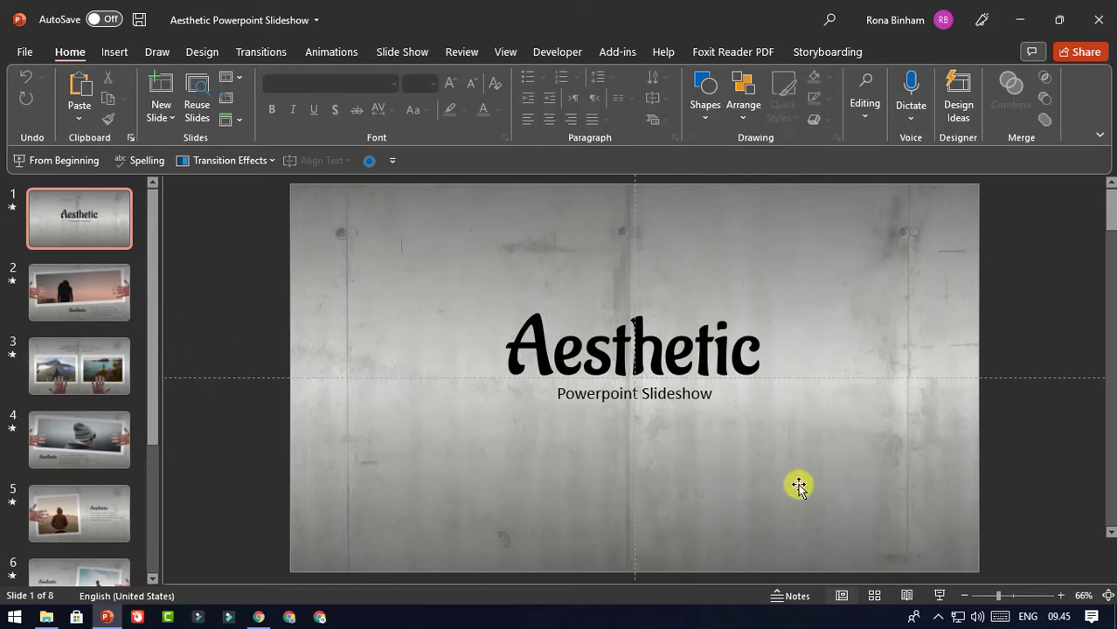
Play the template slideshow full screen through every slide to the black end-of-show screen
{"action": "left_click", "coordinate": [940, 595]}
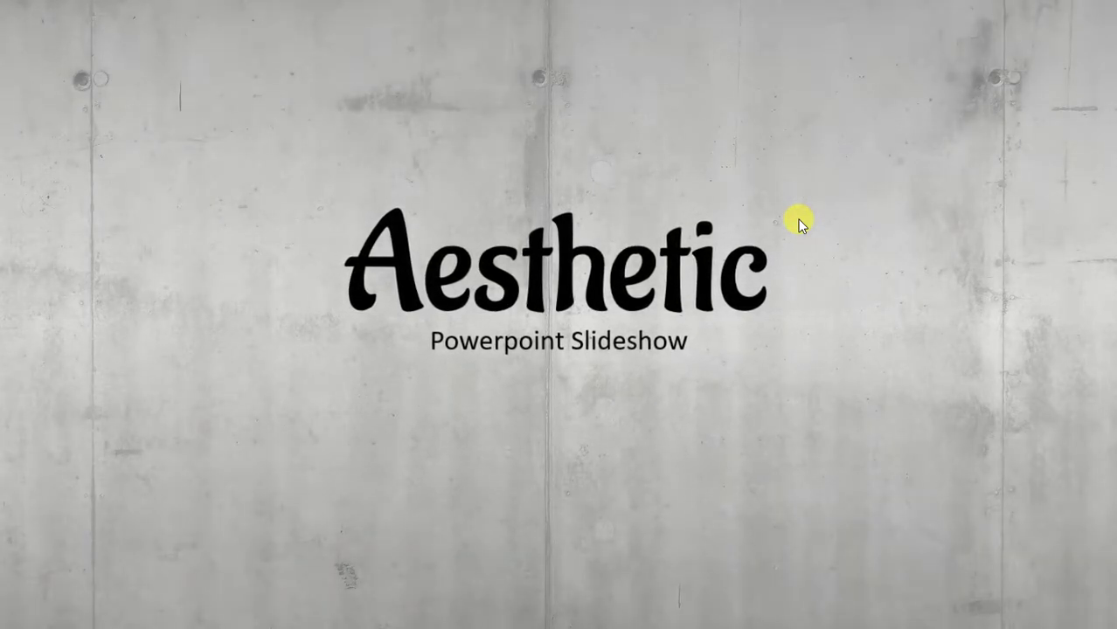
{"action": "left_click", "coordinate": [799, 223]}
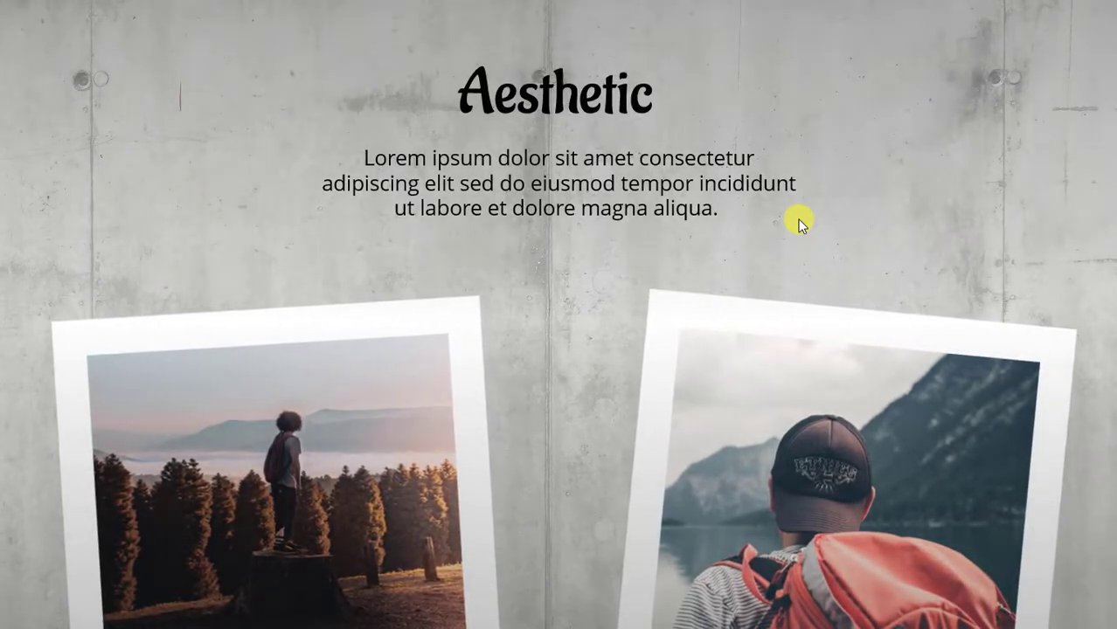
{"action": "left_click", "coordinate": [650, 196]}
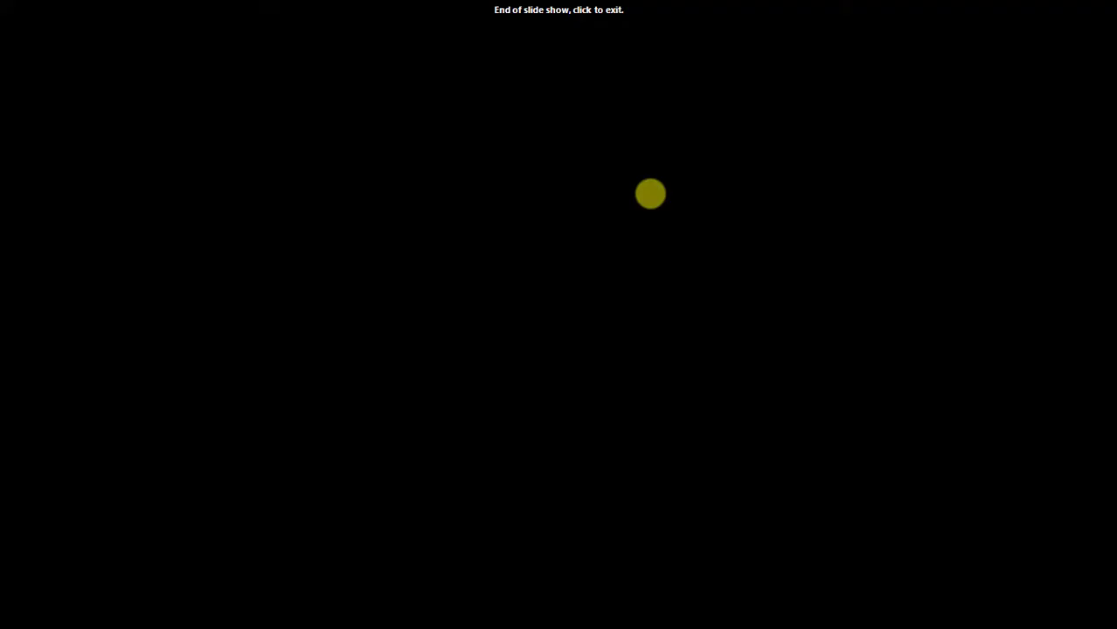
End the show and select the background overlay on slide 1's Aesthetic title slide
{"action": "right_click", "coordinate": [522, 193]}
{"action": "left_click", "coordinate": [590, 589]}
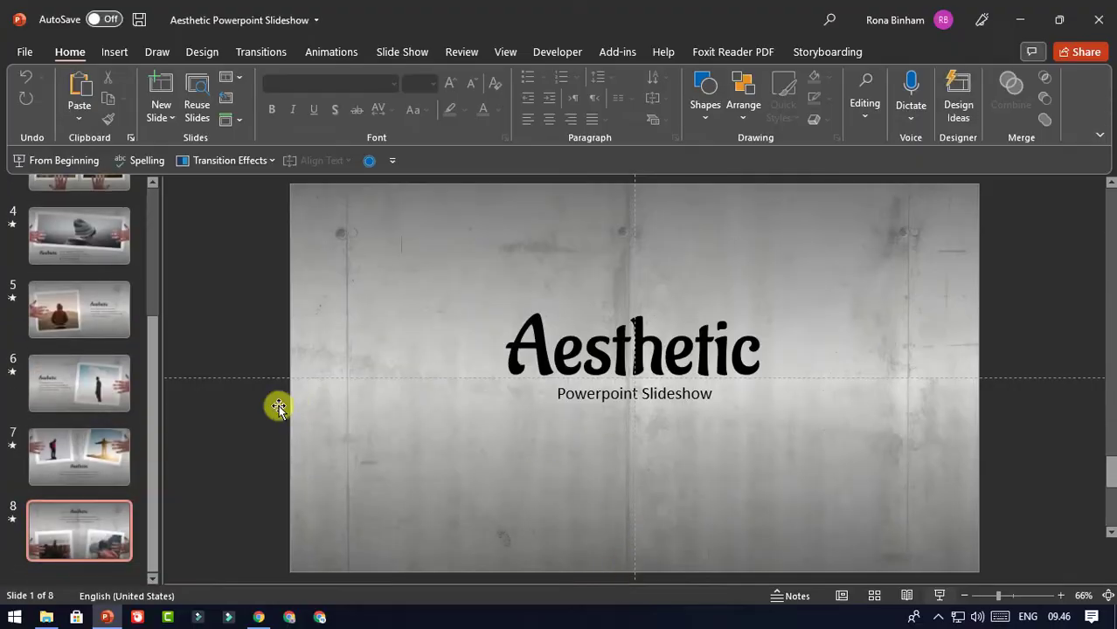
{"action": "left_click_drag", "start_coordinate": [155, 370], "coordinate": [151, 176]}
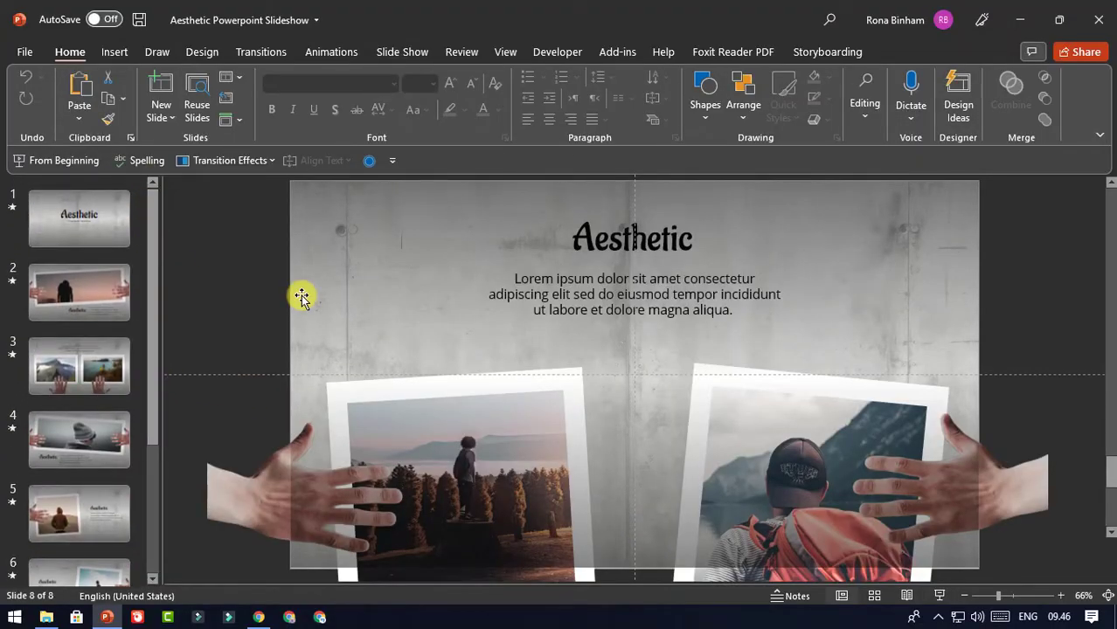
{"action": "left_click", "coordinate": [112, 217]}
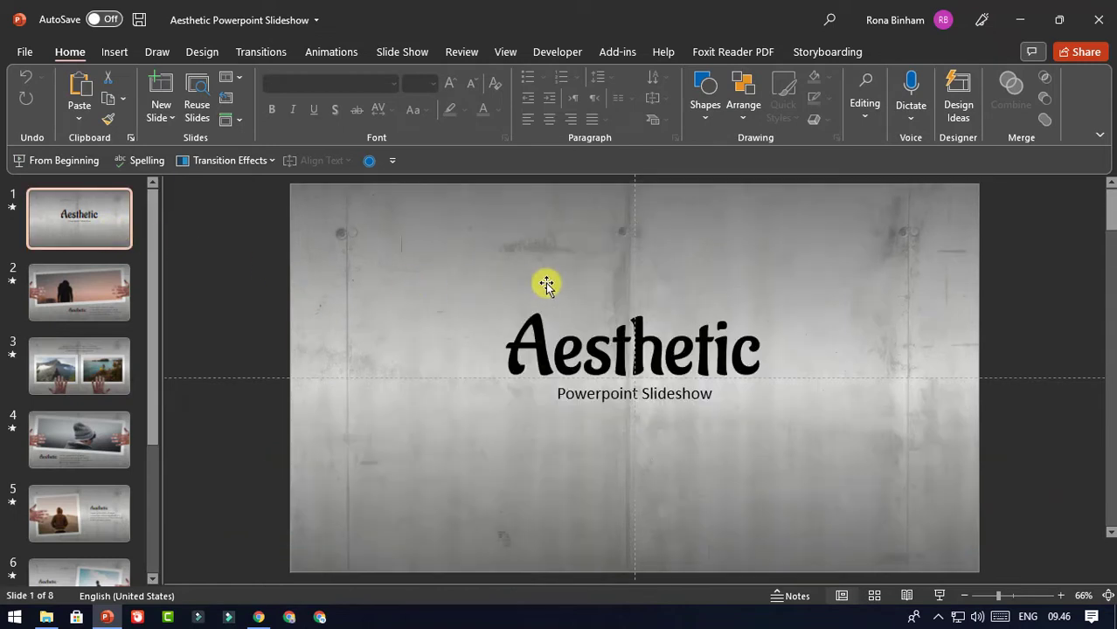
{"action": "left_click", "coordinate": [627, 315]}
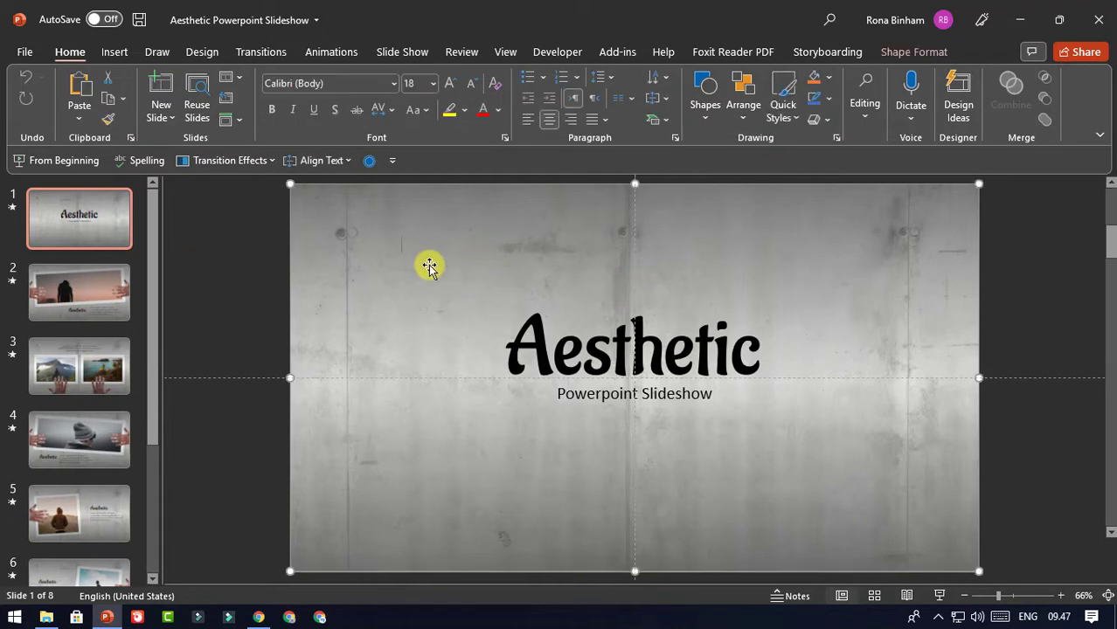
Hide overlay Rectangle 11 in the Selection Pane and retype the title Aesthetic as Merbabu
{"action": "left_click", "coordinate": [927, 50]}
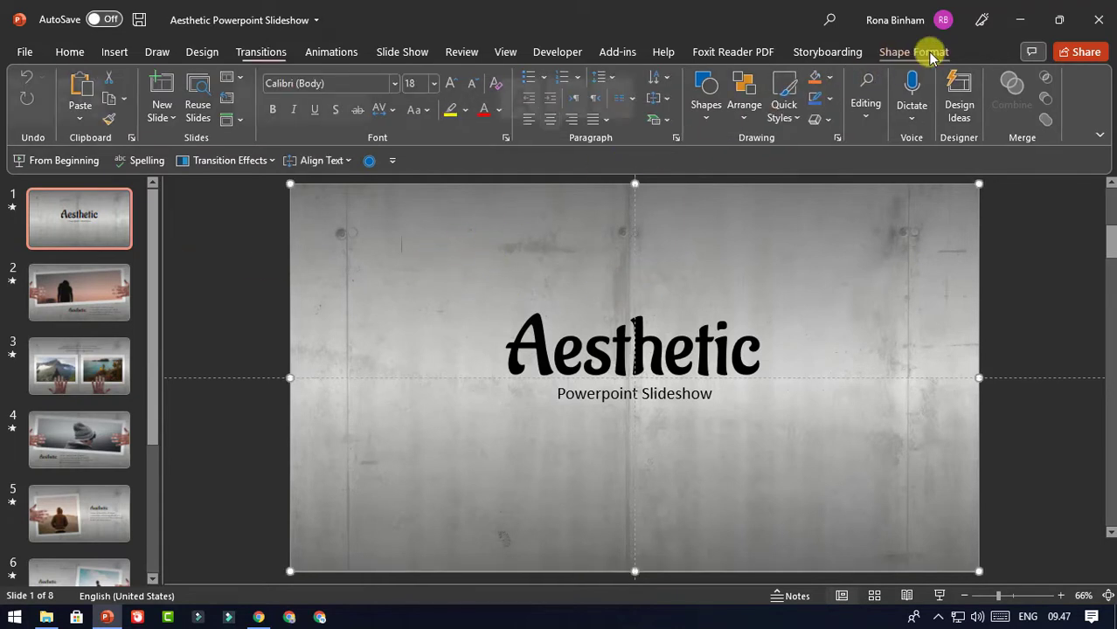
{"action": "left_click", "coordinate": [883, 119]}
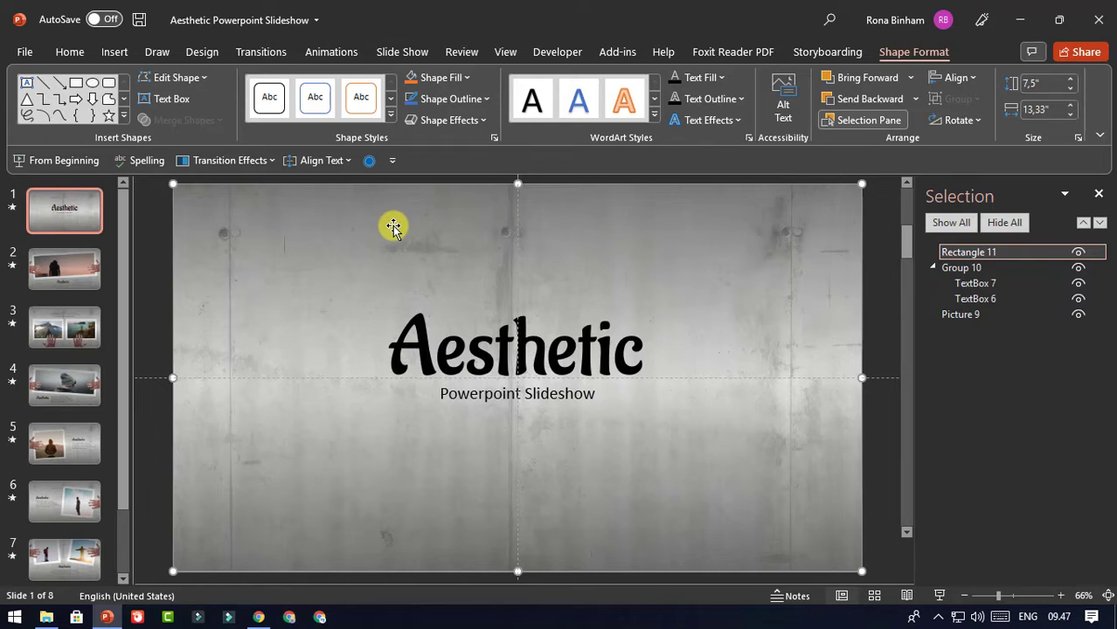
{"action": "left_click", "coordinate": [1078, 253]}
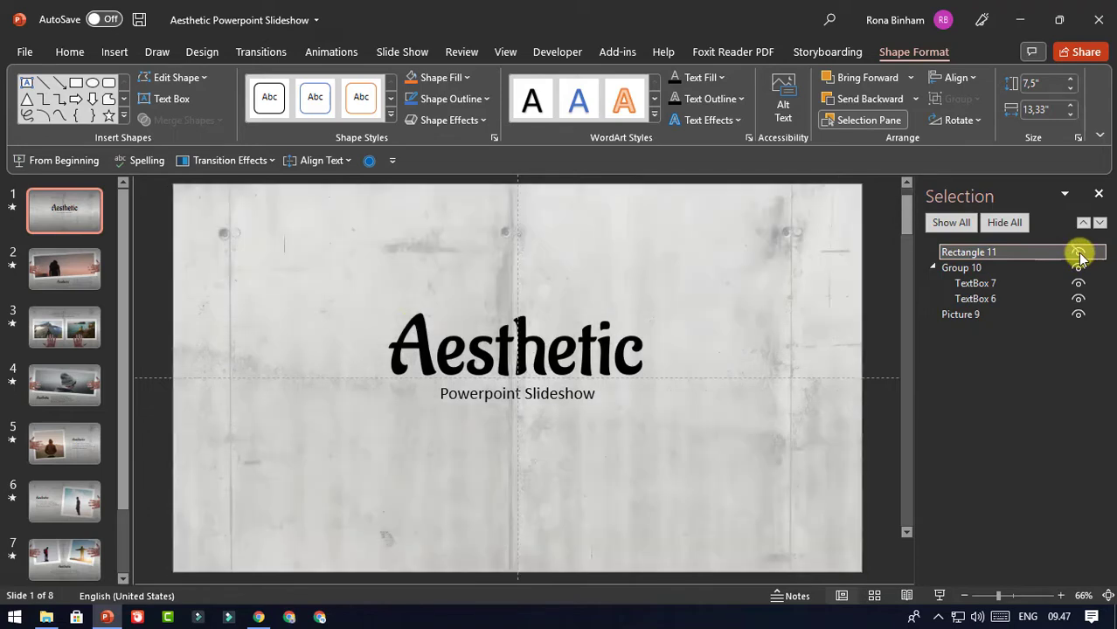
{"action": "left_click", "coordinate": [533, 348]}
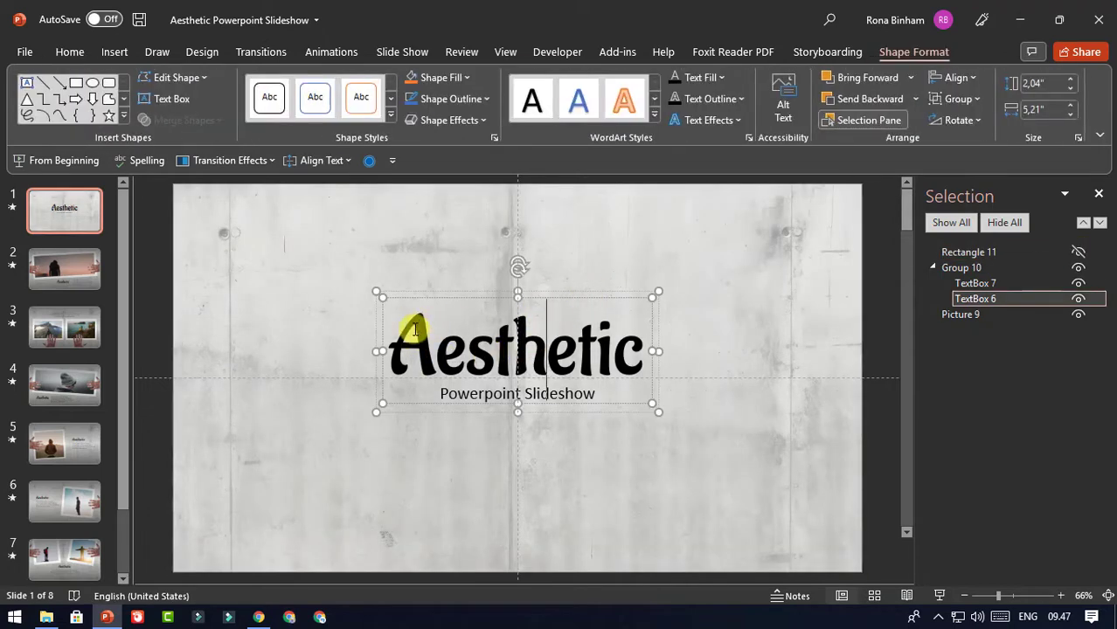
{"action": "left_click_drag", "start_coordinate": [435, 336], "coordinate": [589, 330]}
{"action": "left_click_drag", "start_coordinate": [395, 330], "coordinate": [638, 343]}
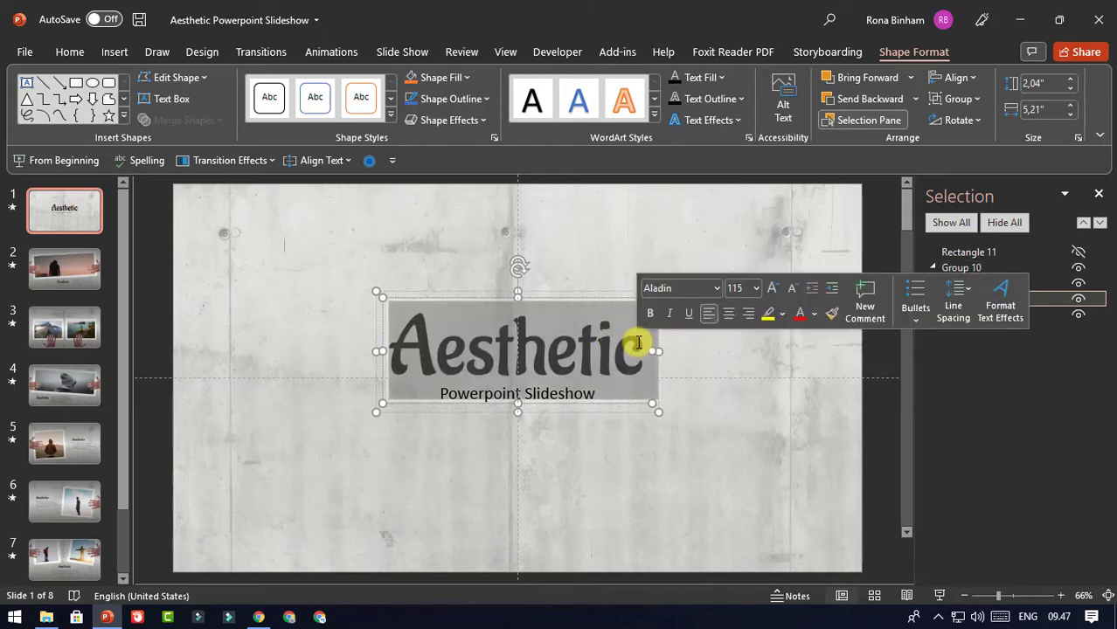
{"action": "type", "text": "M"}
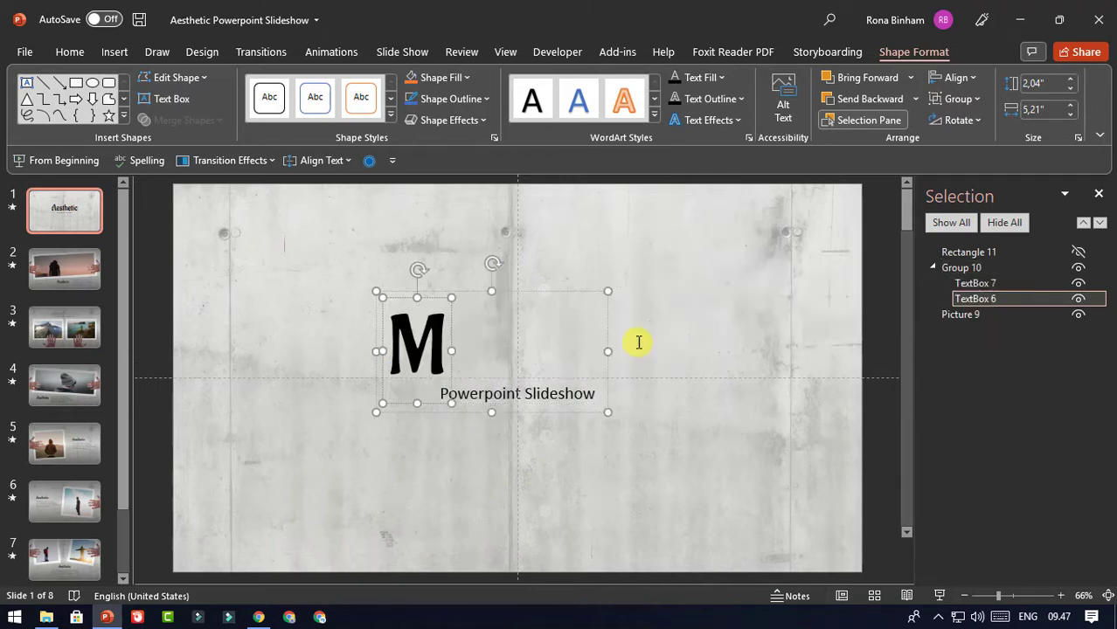
{"action": "type", "text": "er"}
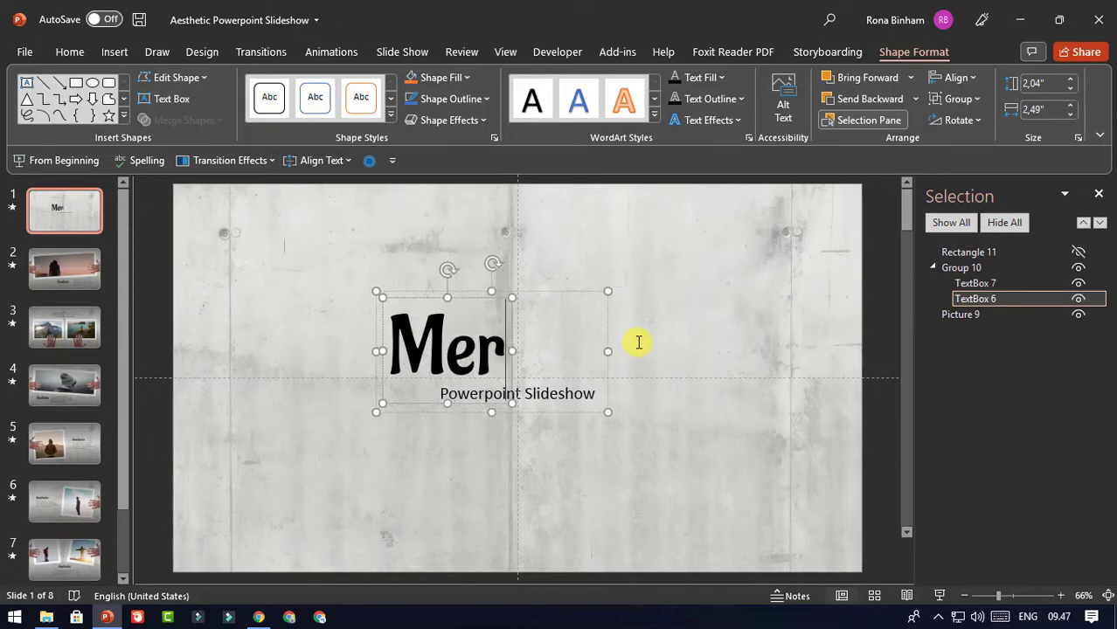
{"action": "type", "text": "babau"}
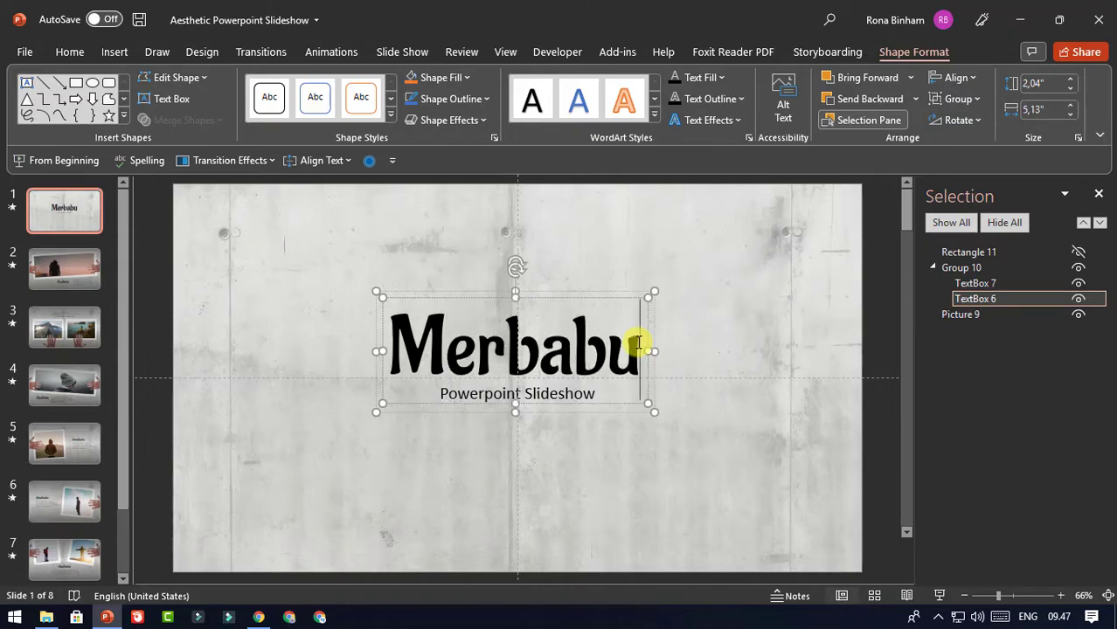
Change the subtitle to Adventure and make Rectangle 11 visible again
{"action": "left_click", "coordinate": [72, 51]}
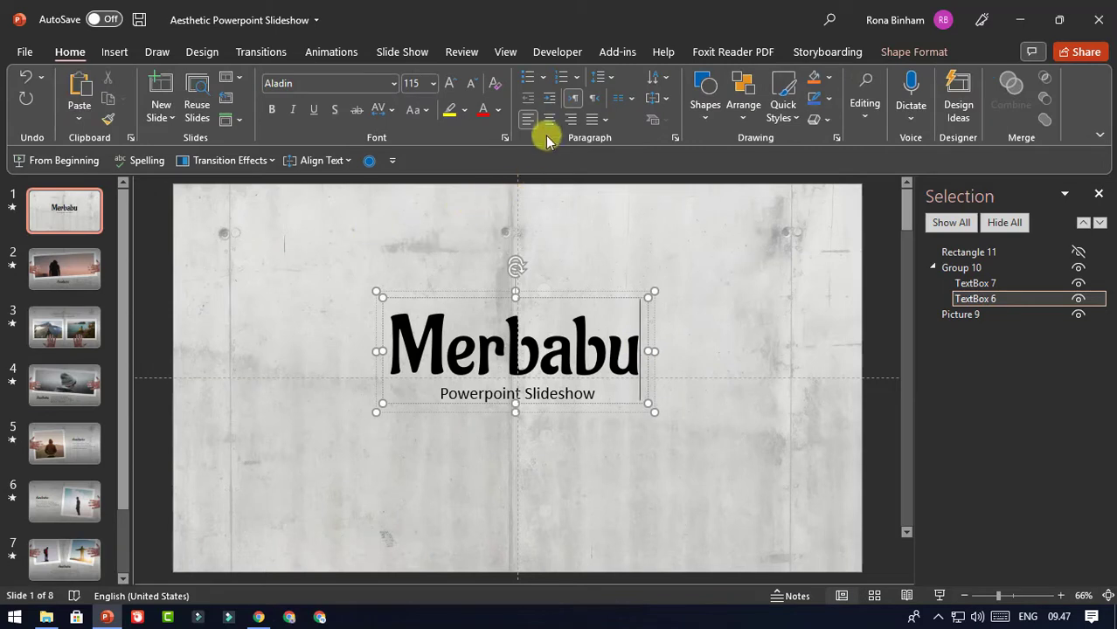
{"action": "left_click_drag", "start_coordinate": [440, 394], "coordinate": [601, 400]}
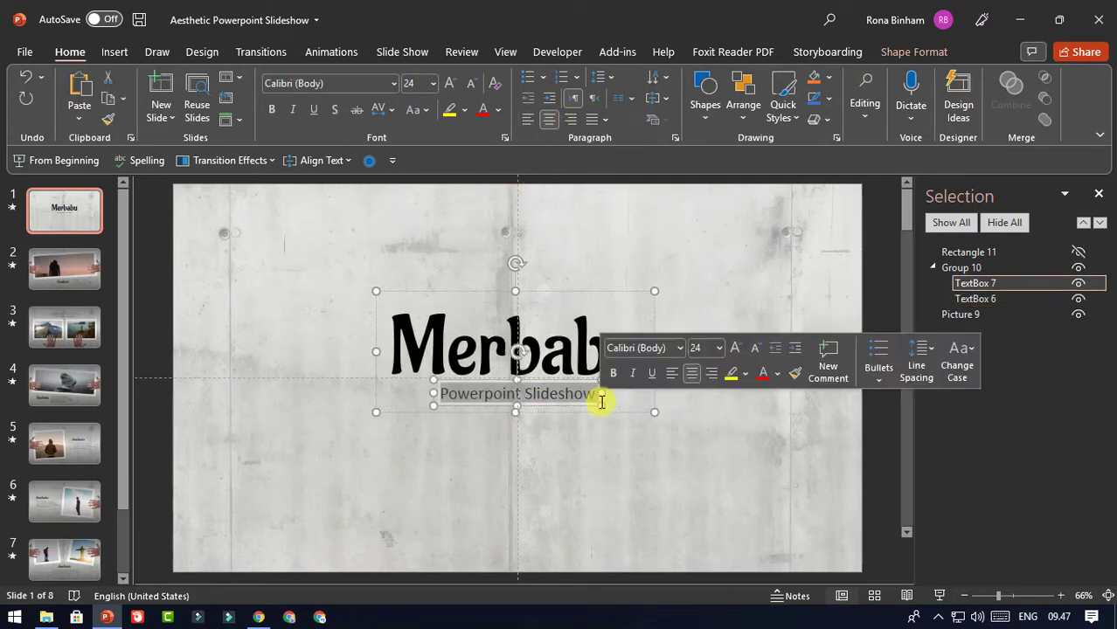
{"action": "key", "text": "Delete"}
{"action": "type", "text": "ven"}
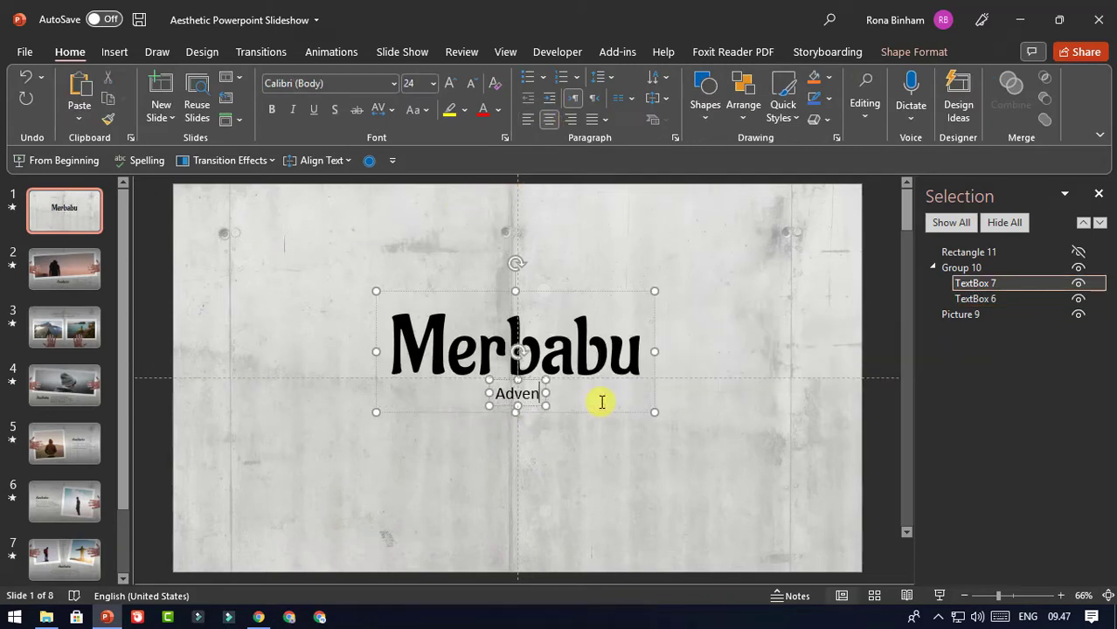
{"action": "type", "text": "ture"}
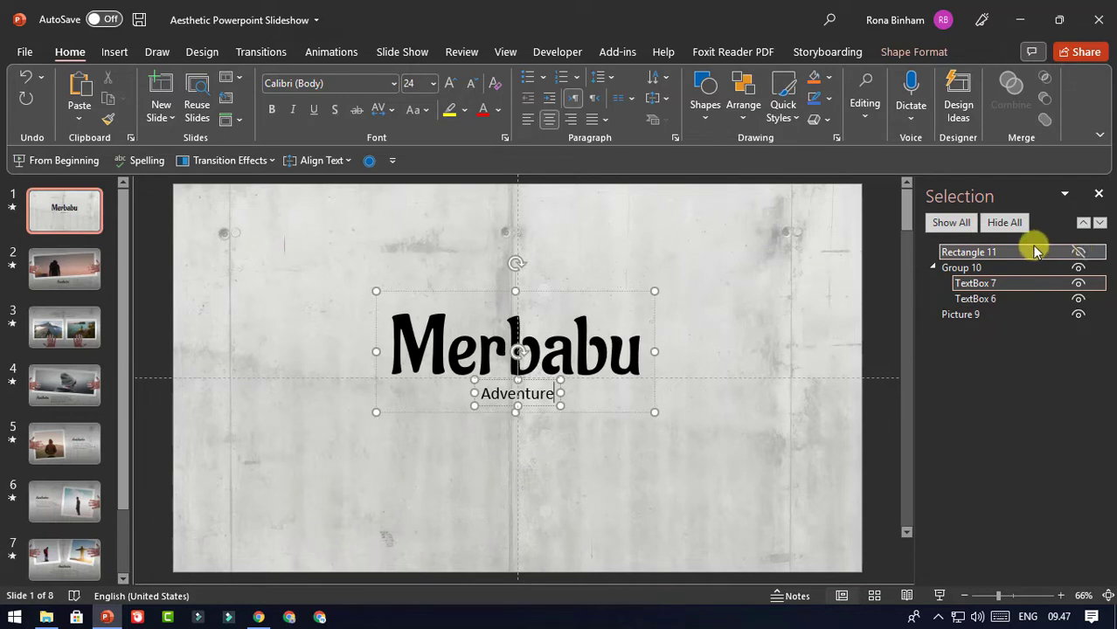
{"action": "left_click", "coordinate": [1078, 252]}
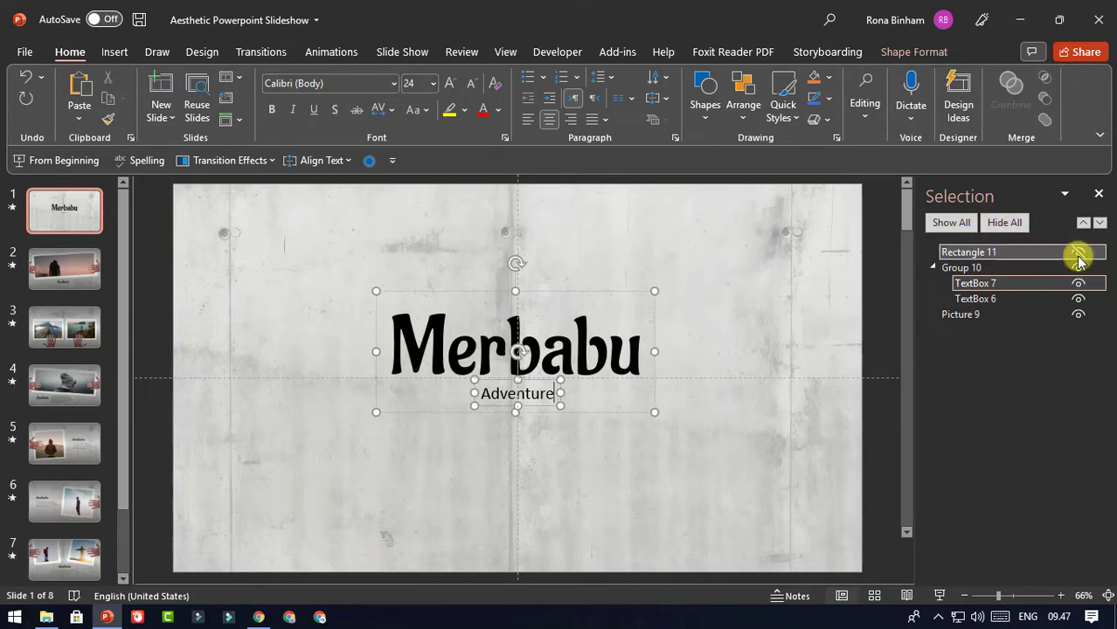
{"action": "left_click", "coordinate": [1079, 252]}
{"action": "left_click", "coordinate": [165, 253]}
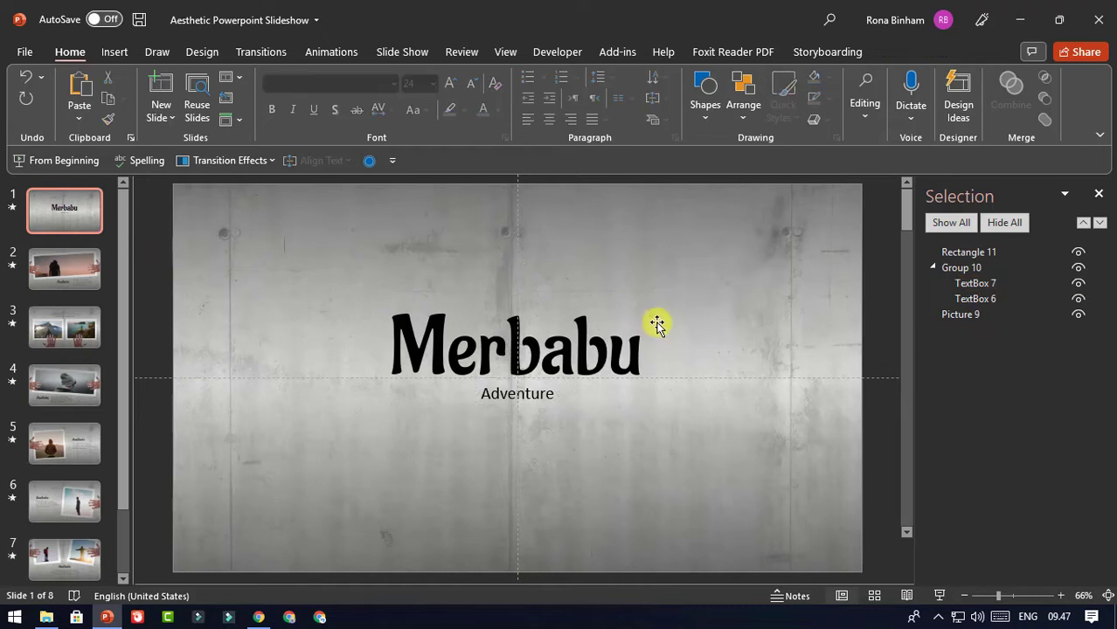
On slide 2, hide the dark overlay Rectangle 13
{"action": "left_click", "coordinate": [85, 274]}
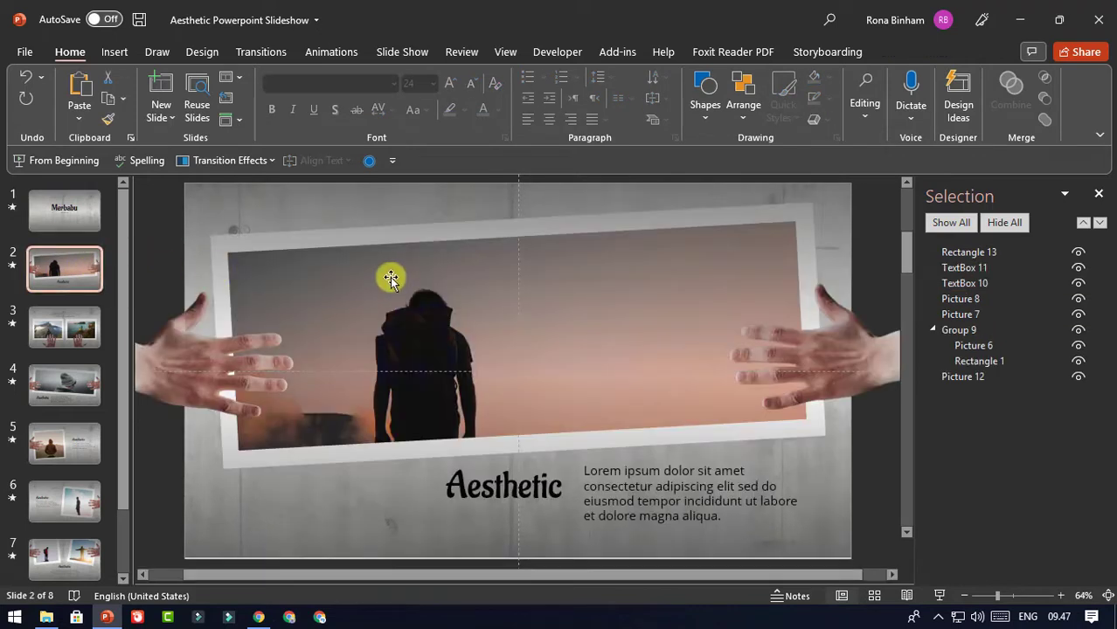
{"action": "left_click", "coordinate": [462, 273]}
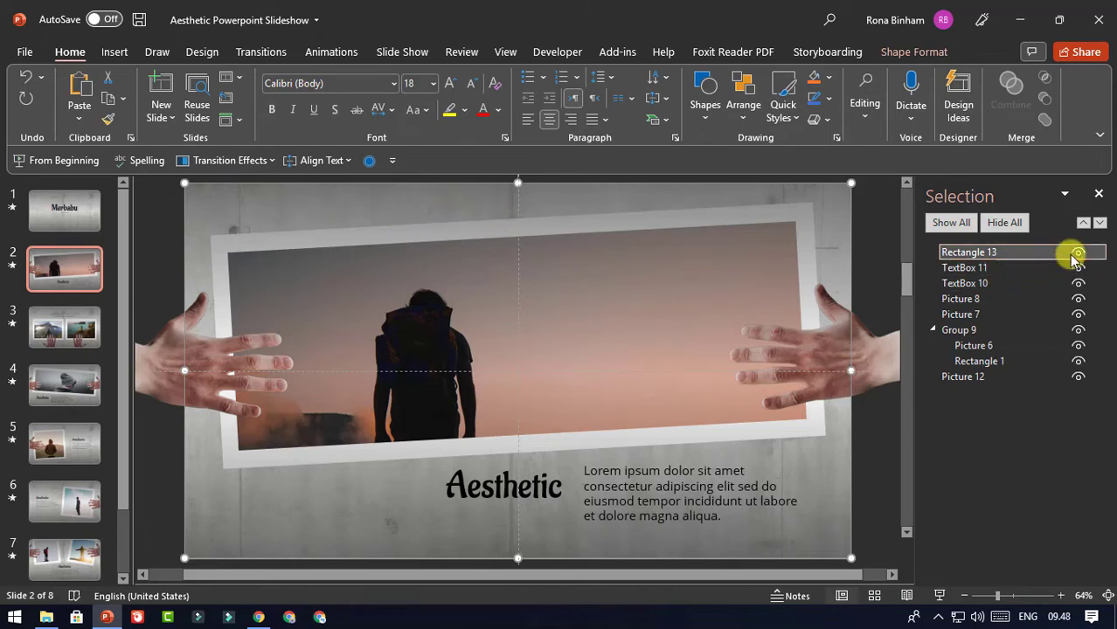
{"action": "left_click", "coordinate": [1078, 252]}
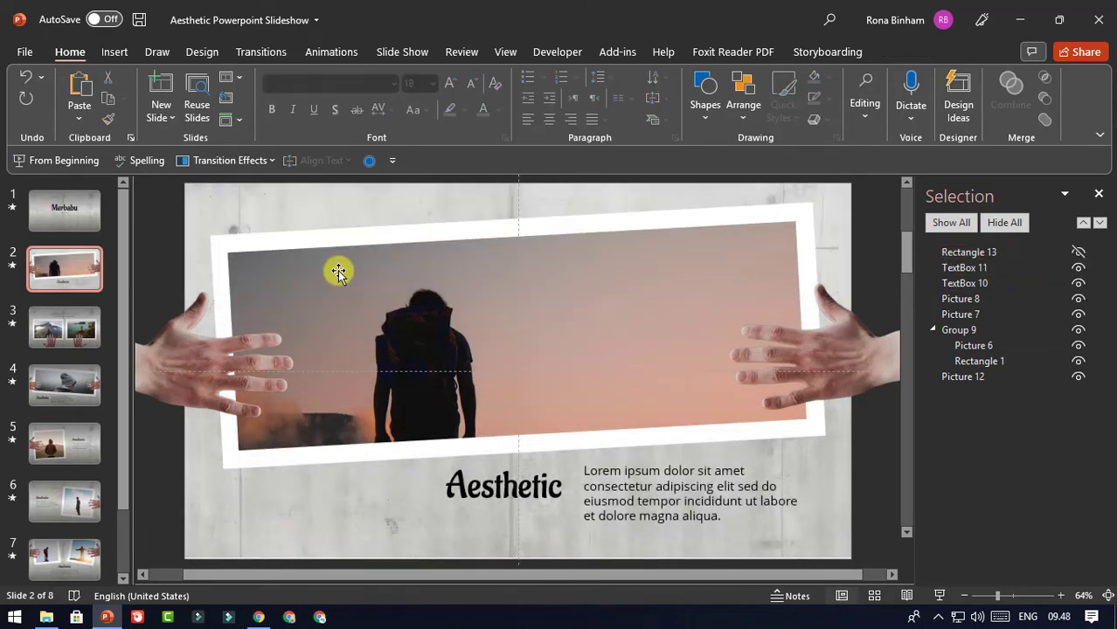
Replace the framed photo with photo 01 from the MERBABU folder
{"action": "left_click", "coordinate": [511, 236]}
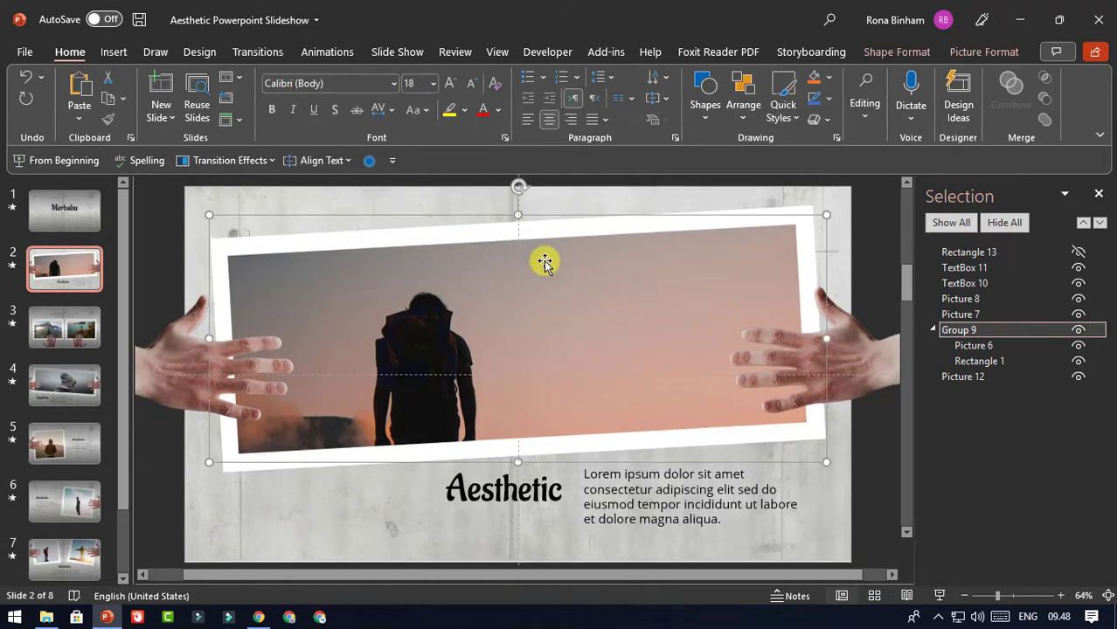
{"action": "left_click", "coordinate": [529, 305]}
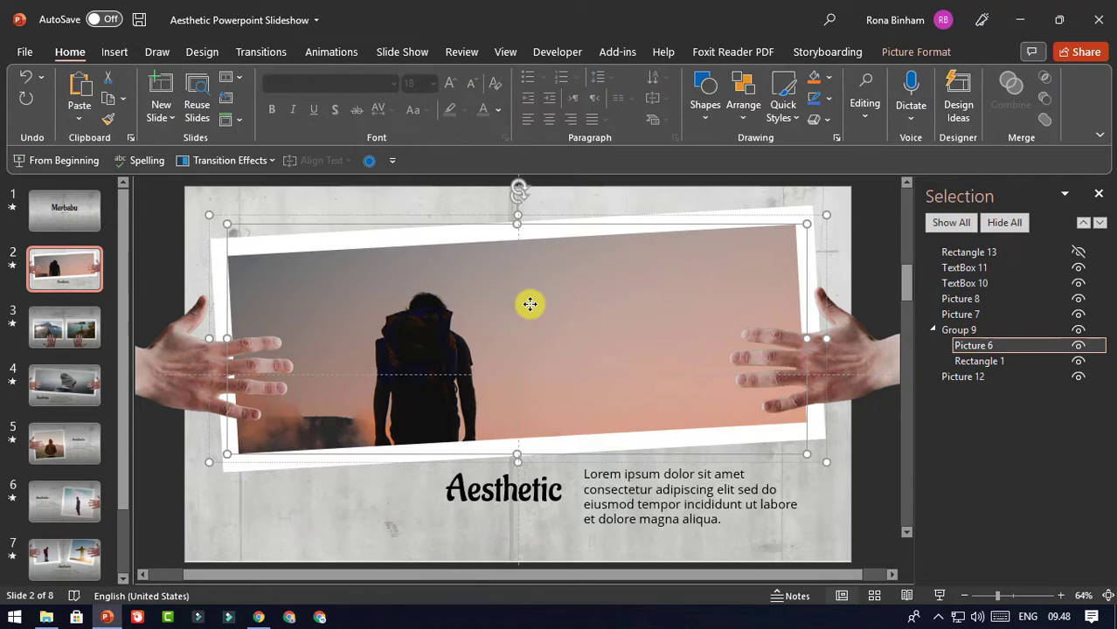
{"action": "right_click", "coordinate": [530, 304]}
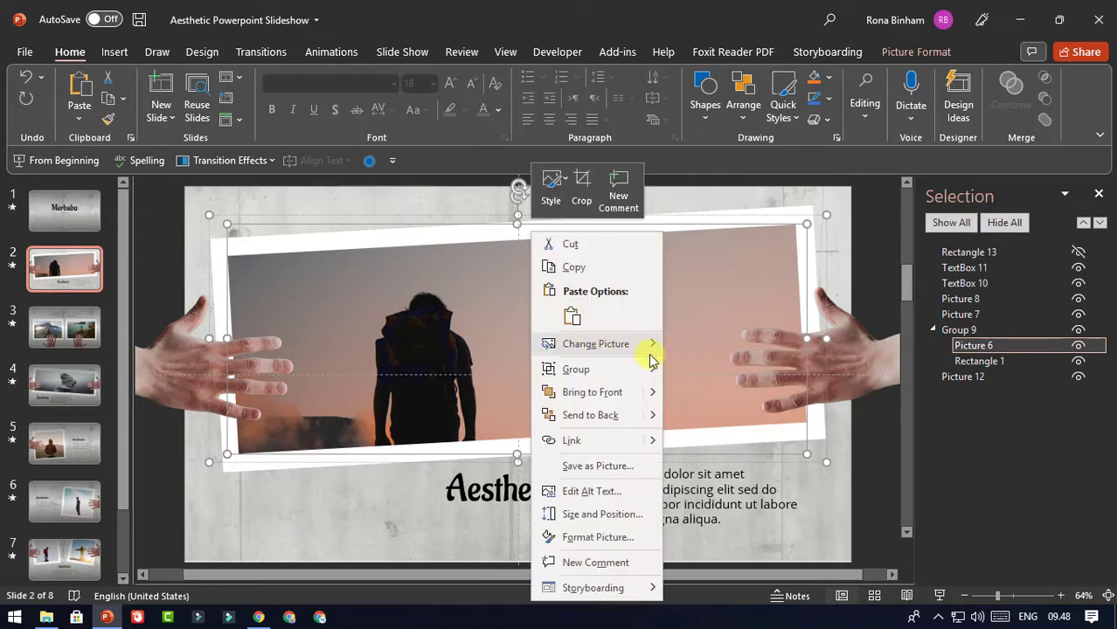
{"action": "mouse_move", "coordinate": [655, 350]}
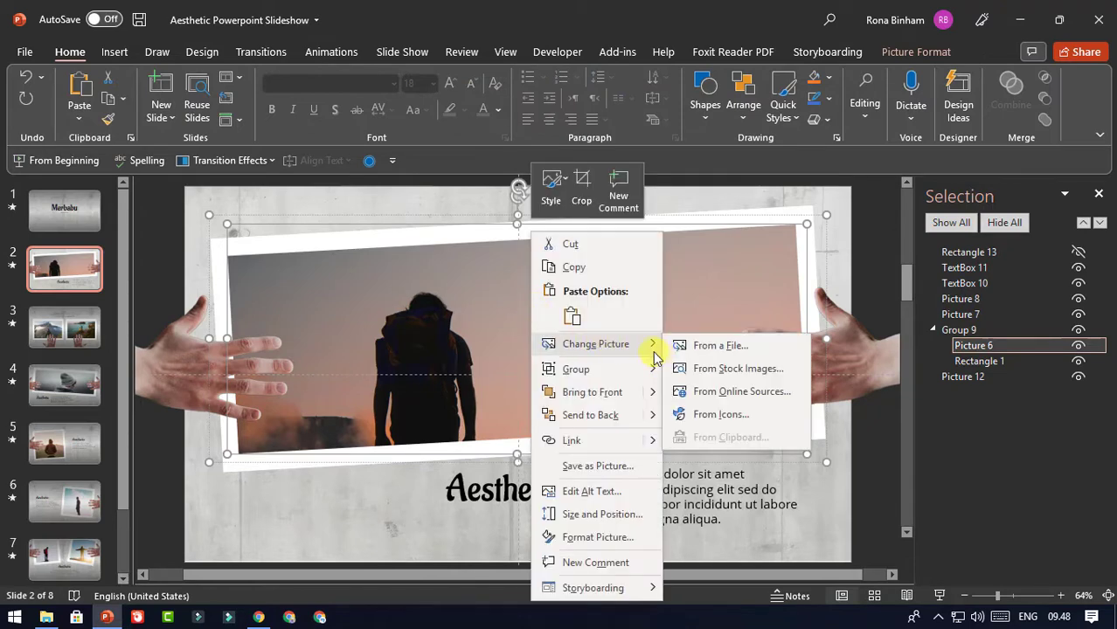
{"action": "left_click", "coordinate": [712, 347]}
{"action": "left_click", "coordinate": [258, 319]}
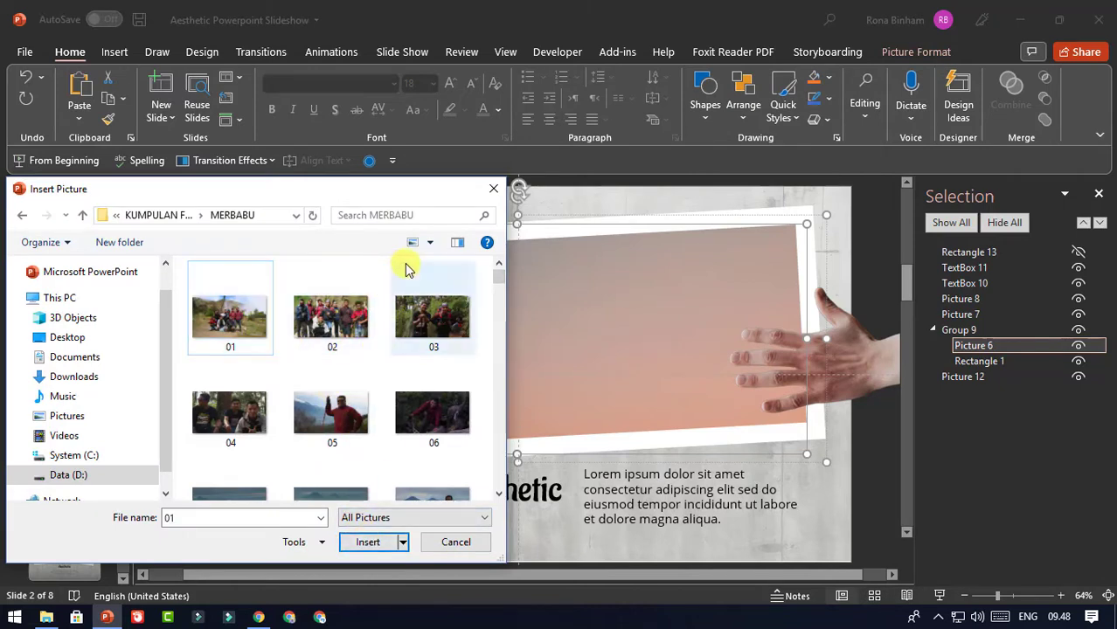
{"action": "left_click", "coordinate": [358, 542]}
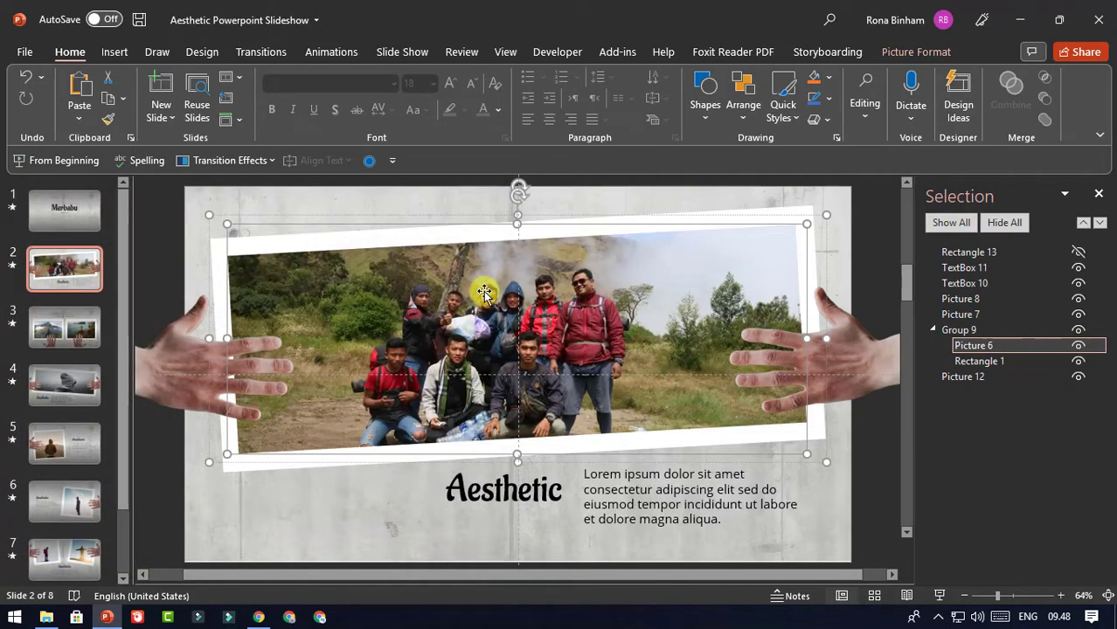
{"action": "left_click", "coordinate": [193, 219]}
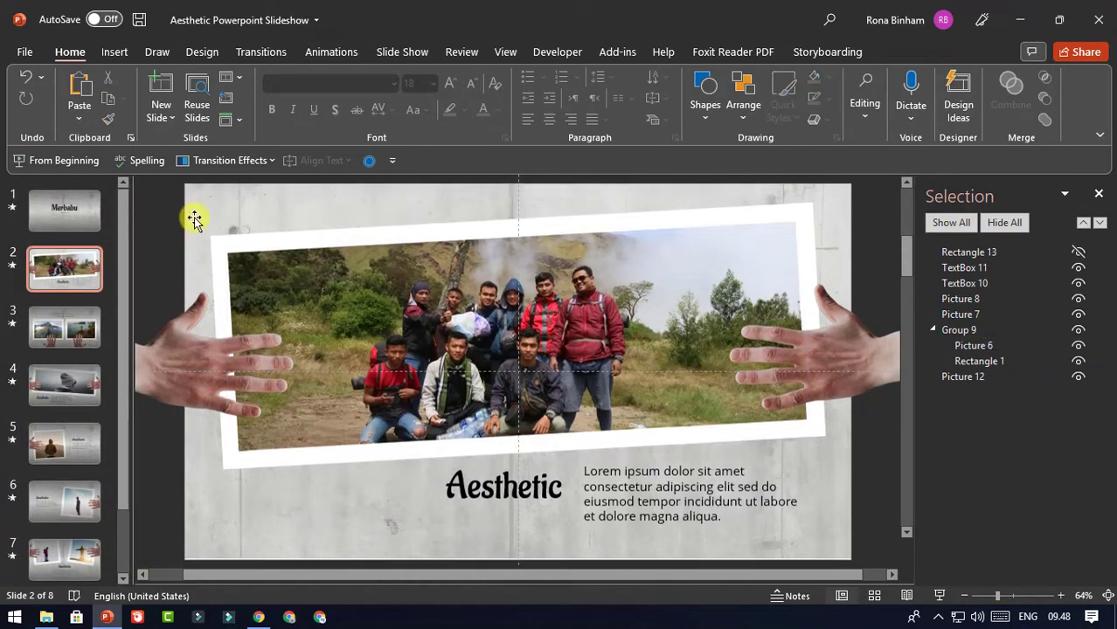
Check the Aesthetic title with the overlay toggled, leaving Rectangle 13 visible
{"action": "left_click", "coordinate": [1079, 252]}
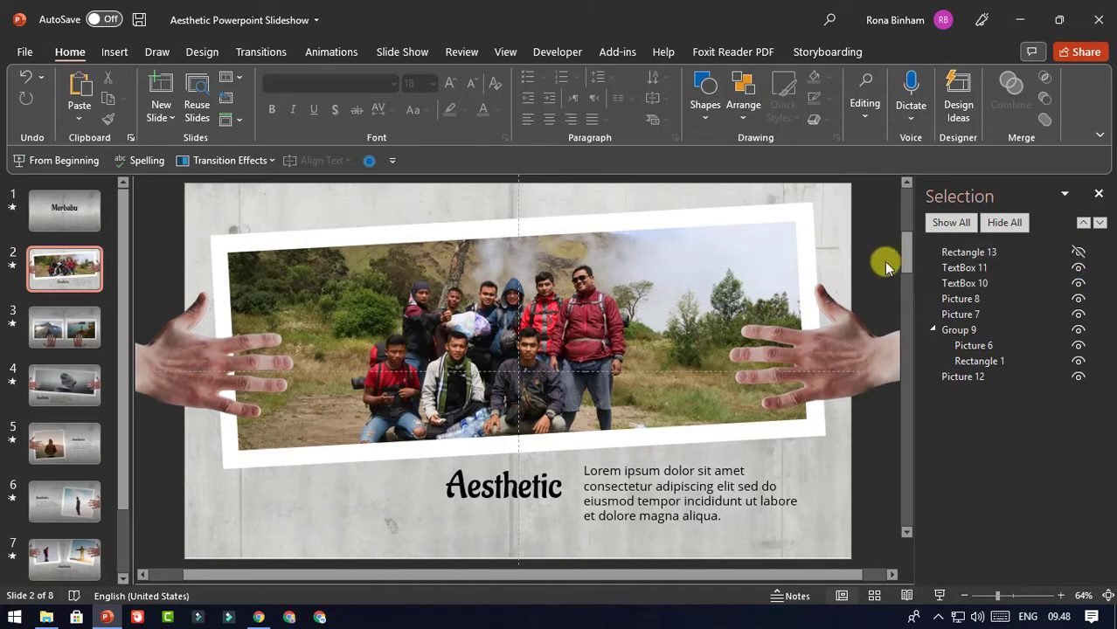
{"action": "left_click", "coordinate": [1080, 253]}
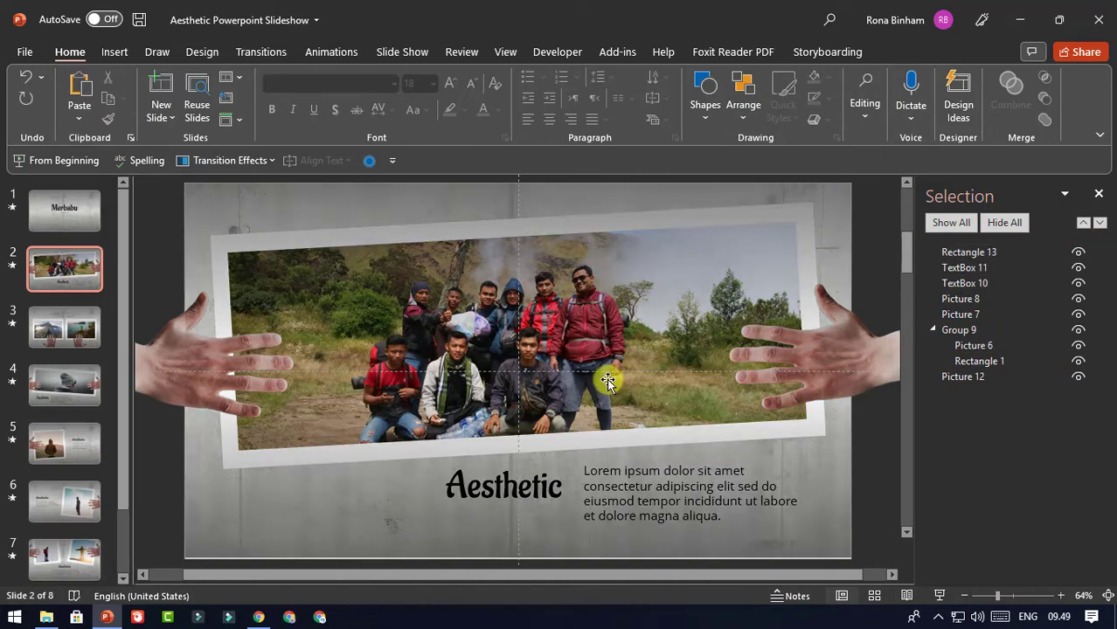
{"action": "left_click", "coordinate": [1078, 252]}
{"action": "left_click", "coordinate": [520, 493]}
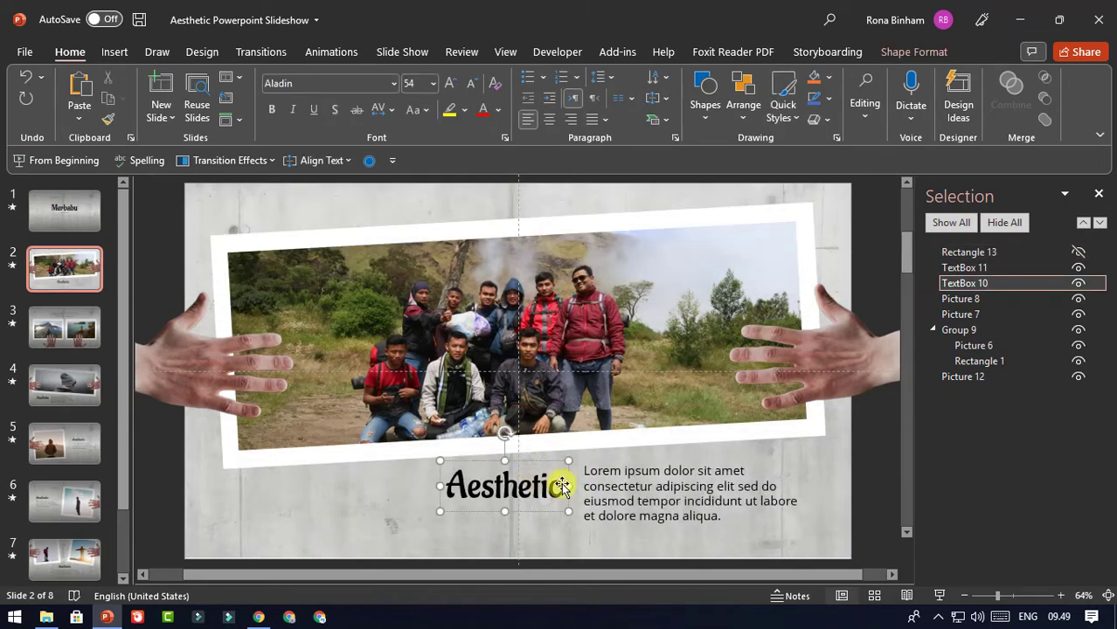
{"action": "left_click", "coordinate": [612, 477]}
{"action": "left_click", "coordinate": [521, 489]}
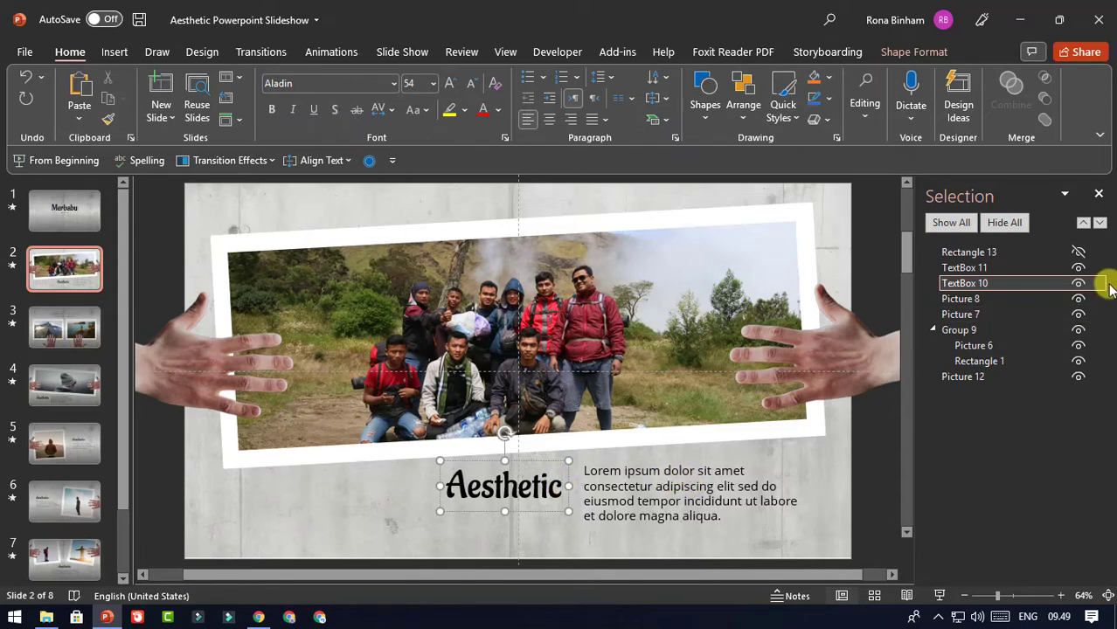
{"action": "left_click", "coordinate": [1078, 252]}
On slide 3, hide the full-slide dark overlay
{"action": "left_click", "coordinate": [84, 275]}
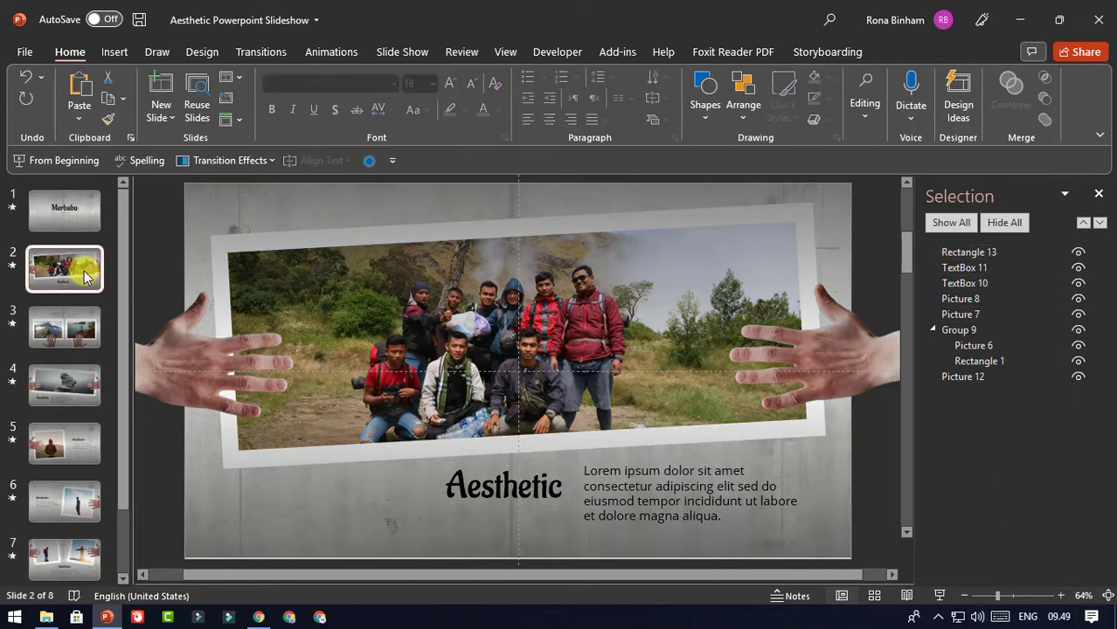
{"action": "left_click", "coordinate": [68, 315]}
{"action": "left_click", "coordinate": [634, 197]}
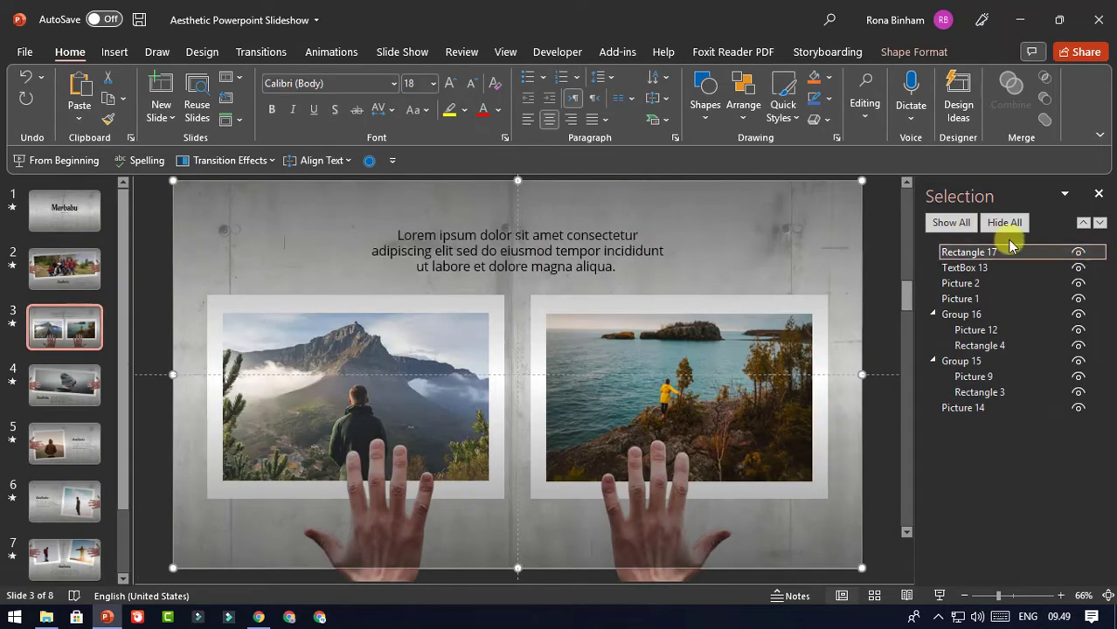
{"action": "left_click", "coordinate": [1078, 253]}
Replace the left framed picture with photo 03
{"action": "left_click", "coordinate": [375, 389]}
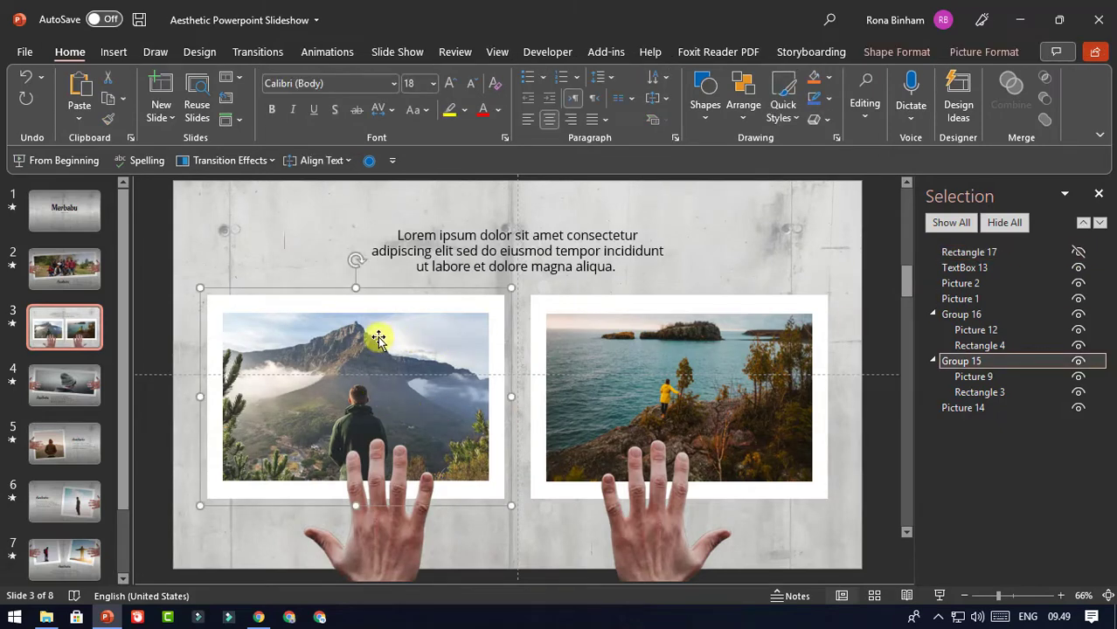
{"action": "left_click", "coordinate": [378, 337]}
{"action": "right_click", "coordinate": [378, 337]}
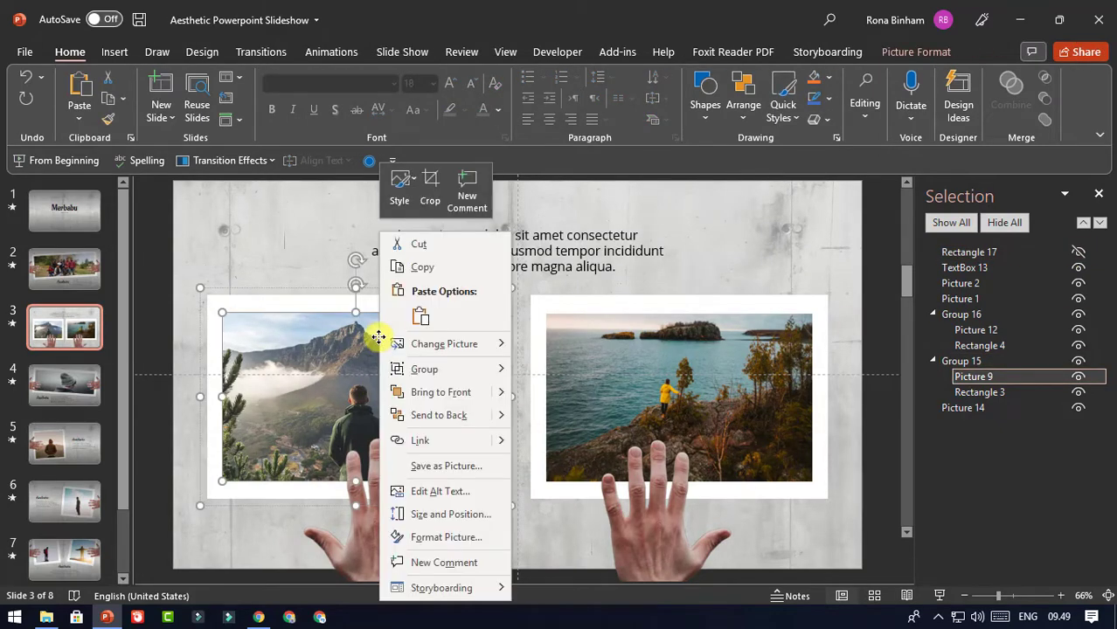
{"action": "mouse_move", "coordinate": [504, 347]}
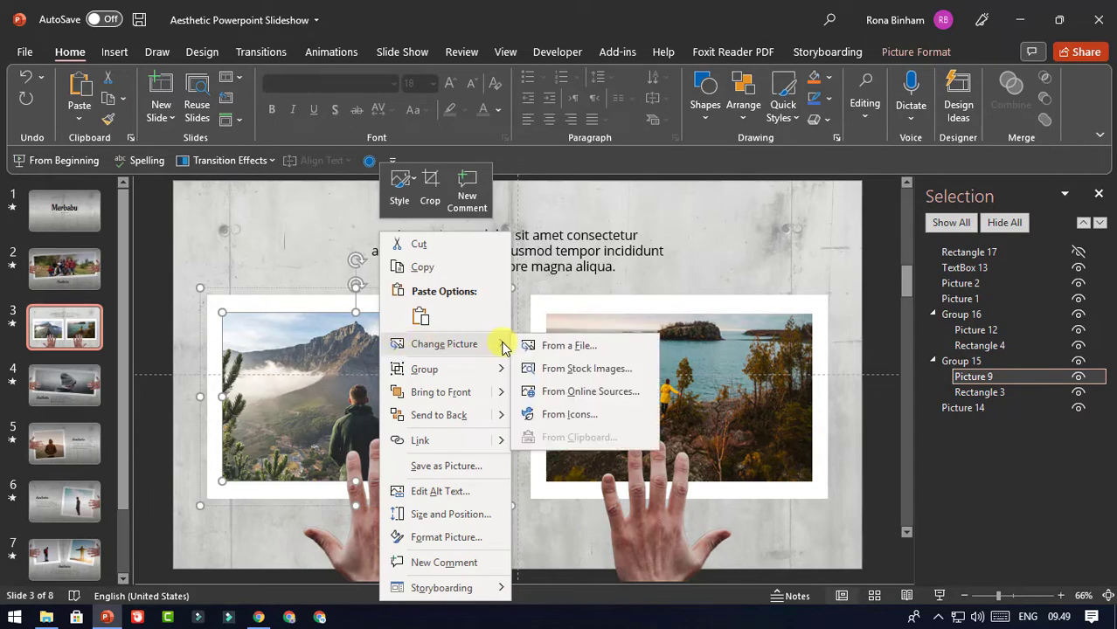
{"action": "left_click", "coordinate": [576, 349]}
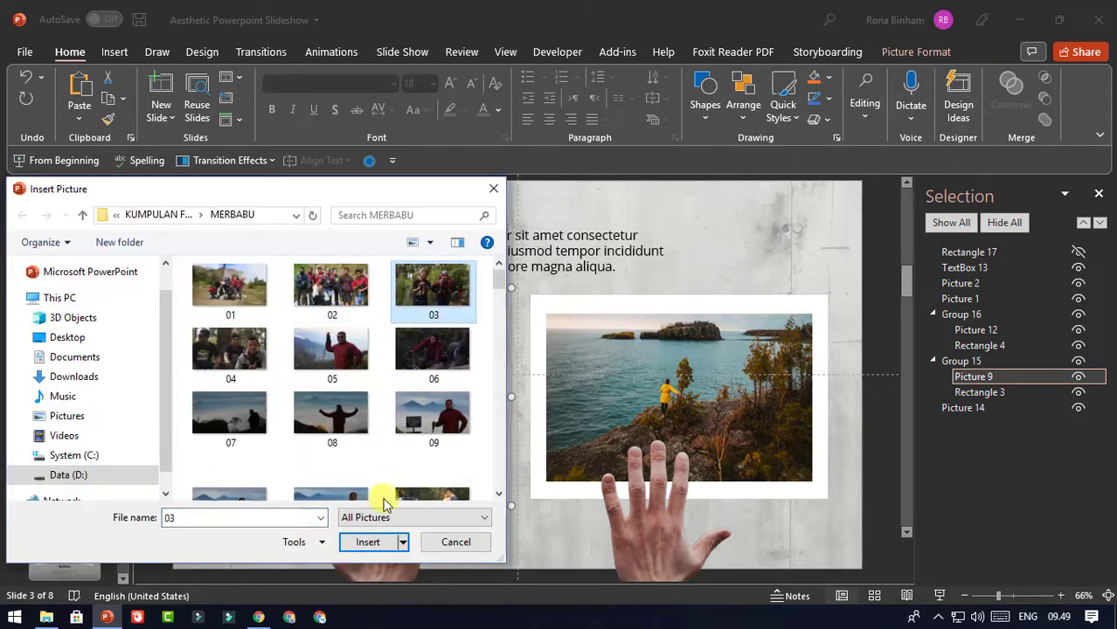
{"action": "left_click", "coordinate": [374, 548]}
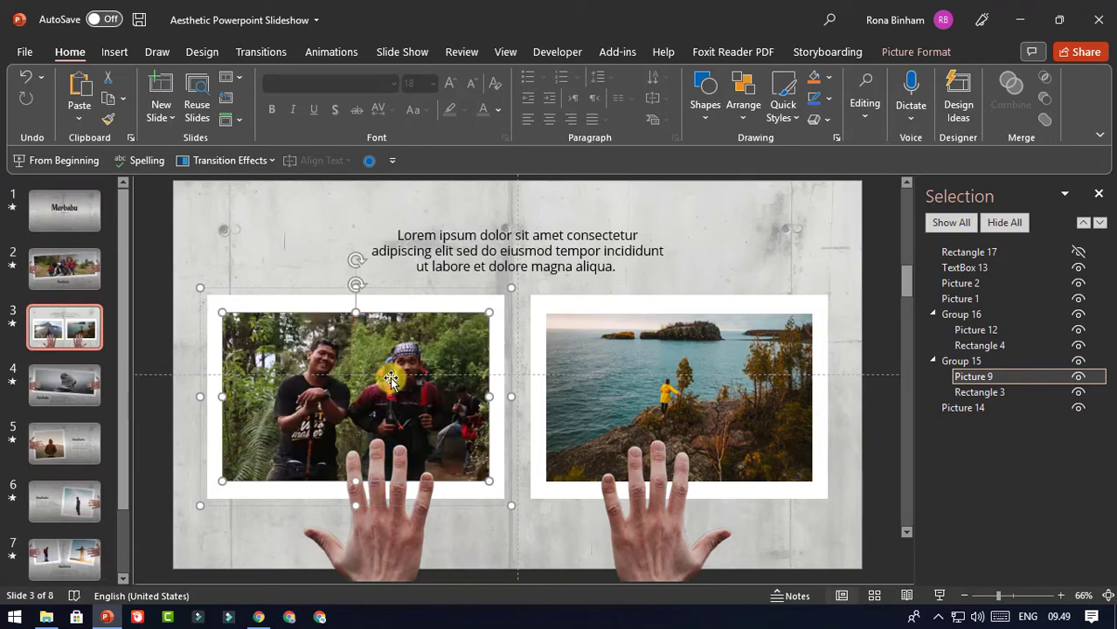
Replace the right framed picture with photo 05, then select the Lorem ipsum text box
{"action": "left_click", "coordinate": [652, 351]}
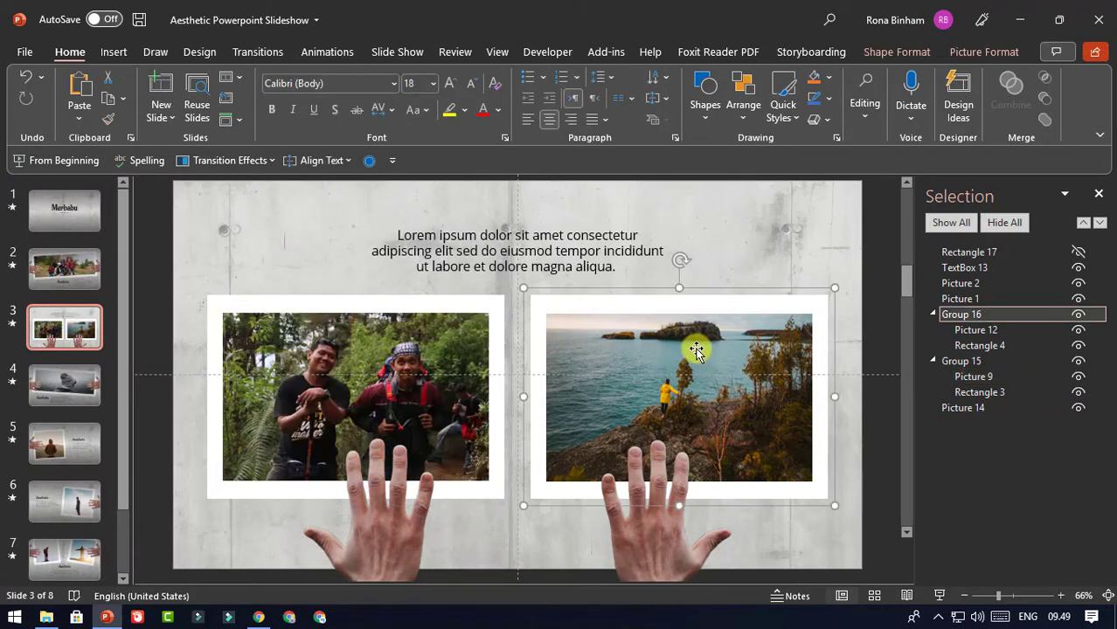
{"action": "left_click", "coordinate": [696, 349]}
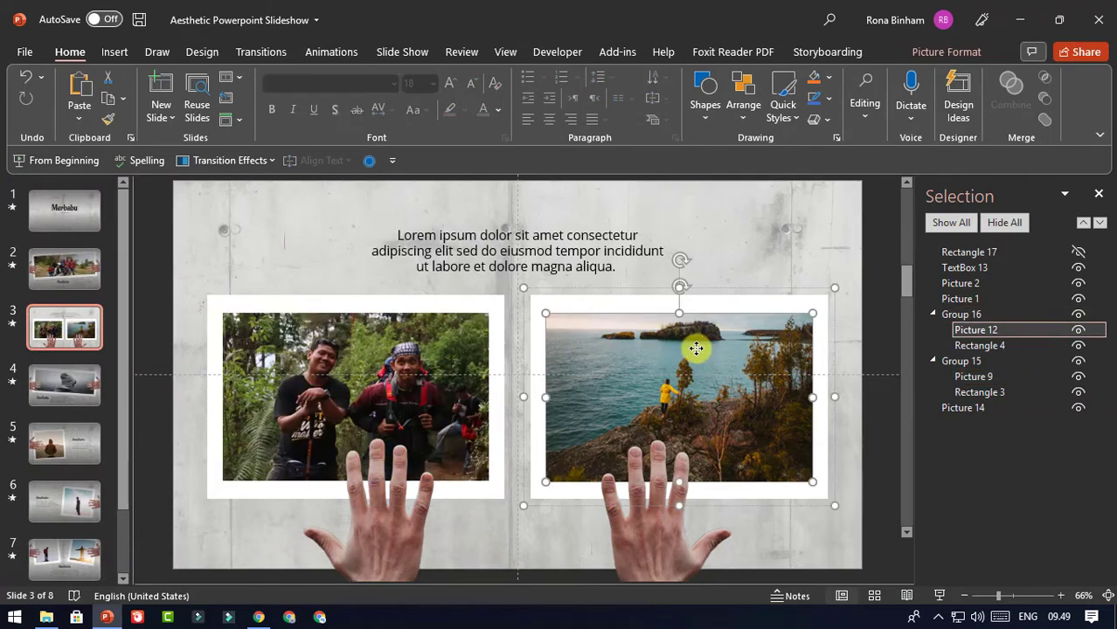
{"action": "right_click", "coordinate": [696, 350]}
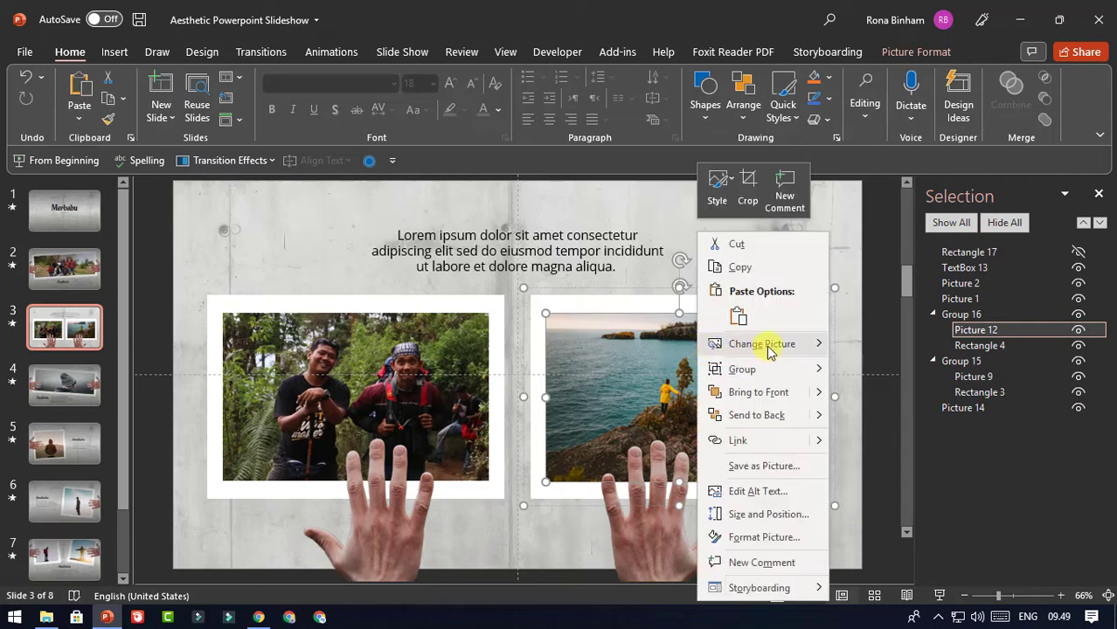
{"action": "mouse_move", "coordinate": [769, 347]}
{"action": "left_click", "coordinate": [890, 353]}
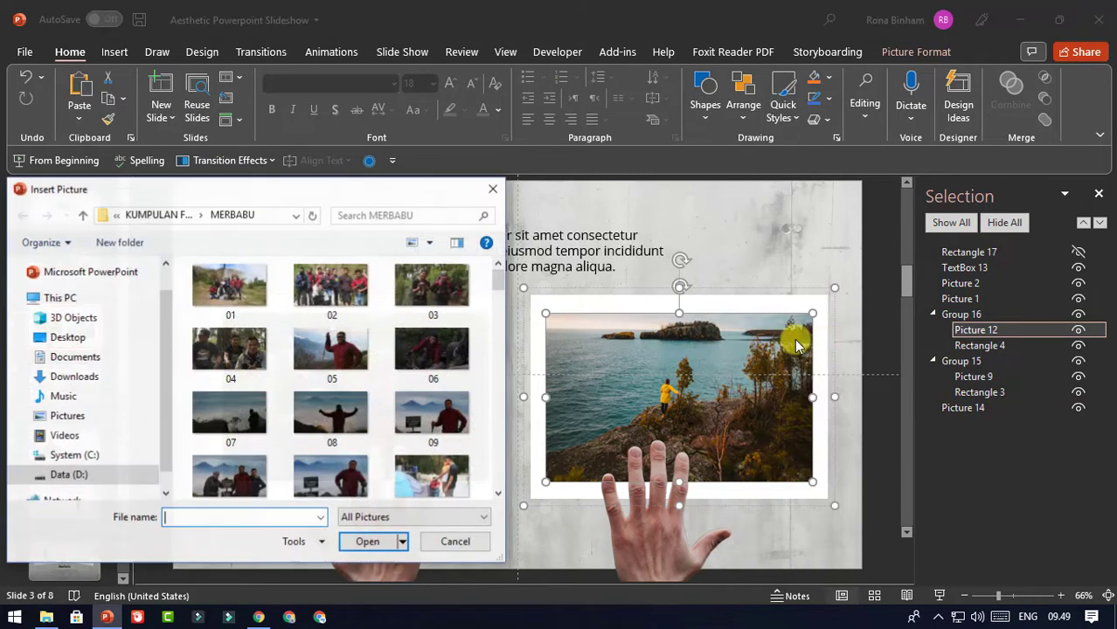
{"action": "left_click", "coordinate": [330, 352]}
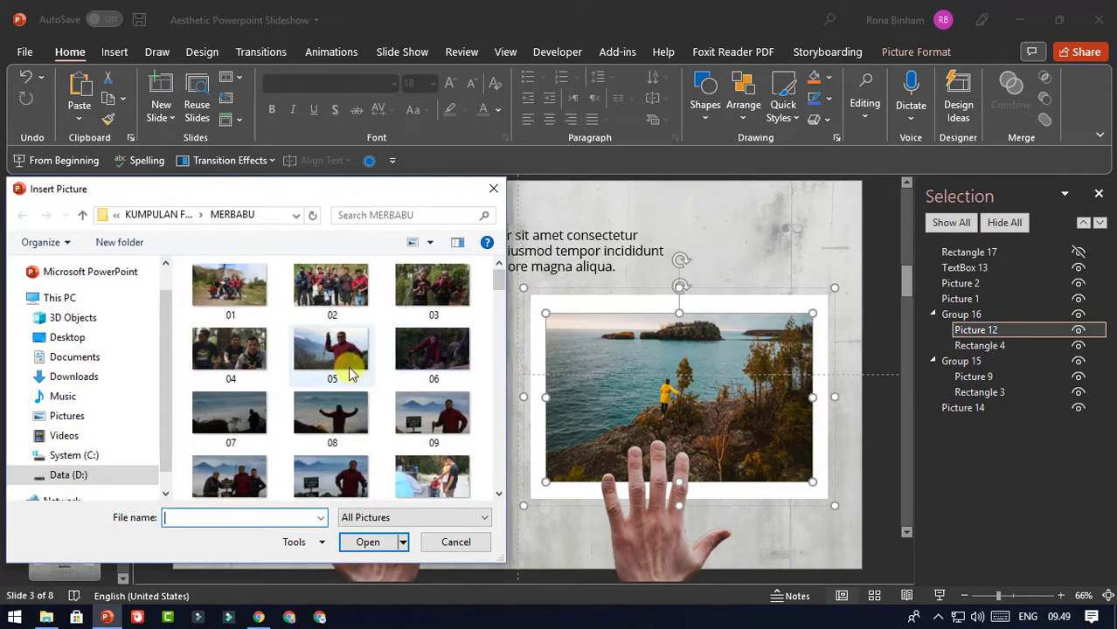
{"action": "left_click", "coordinate": [368, 542]}
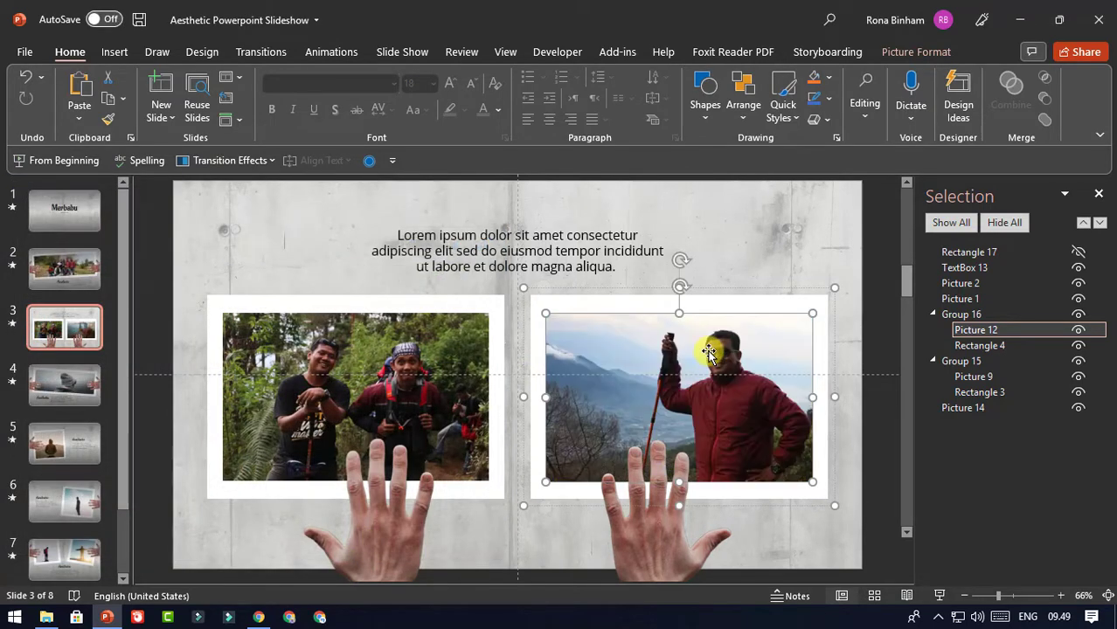
{"action": "left_click", "coordinate": [886, 236]}
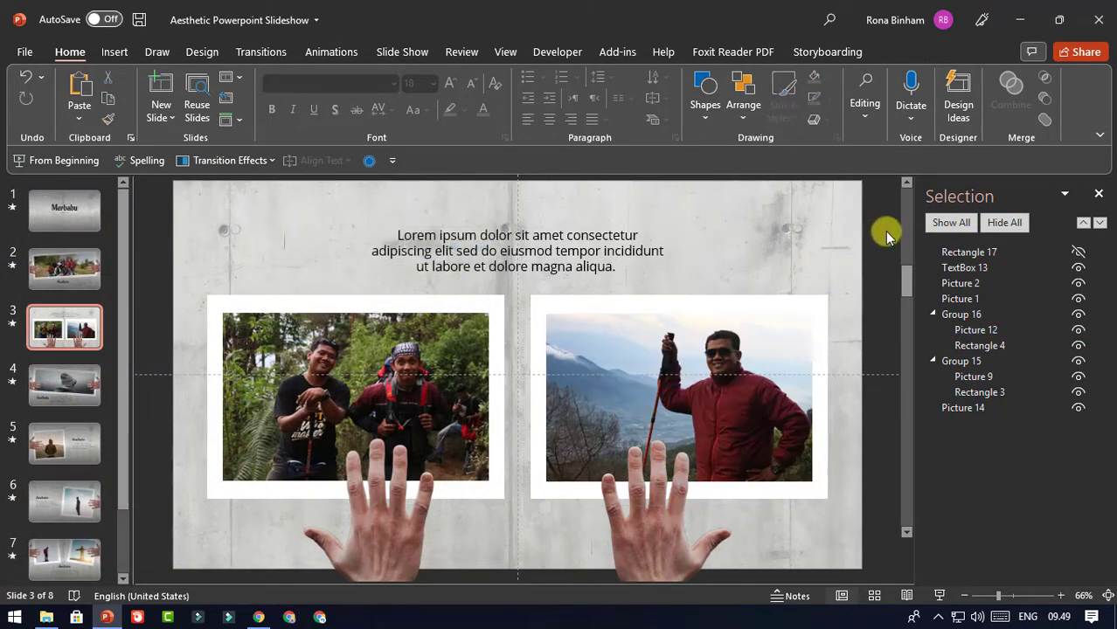
{"action": "left_click", "coordinate": [462, 253]}
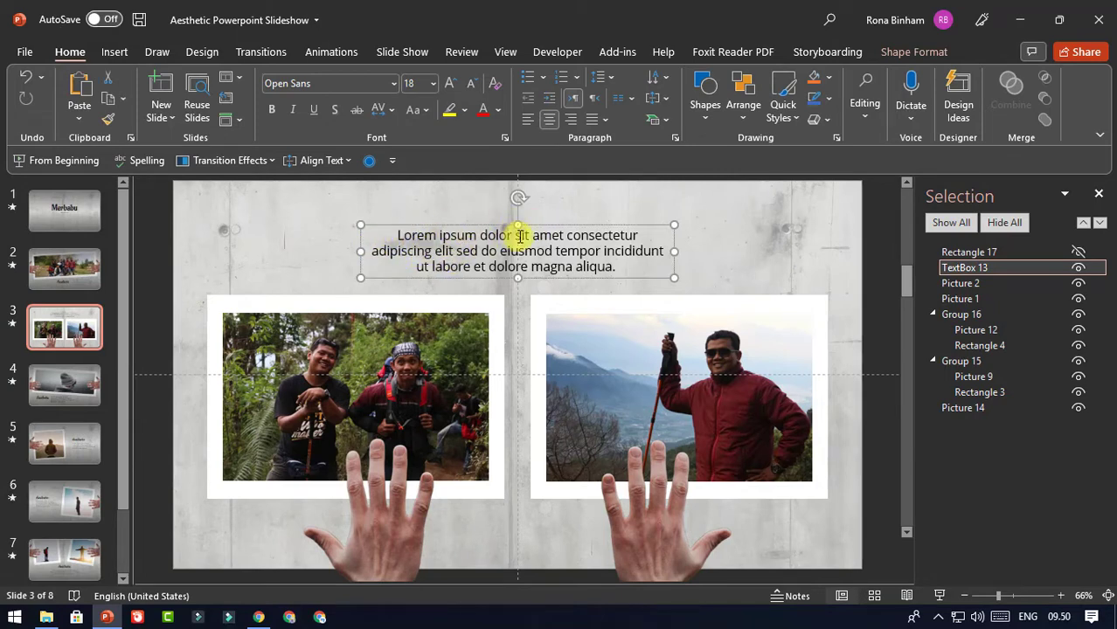
Hide TextBox 13, show Rectangle 17 again, and preview slide 3's animations
{"action": "left_click", "coordinate": [1080, 268]}
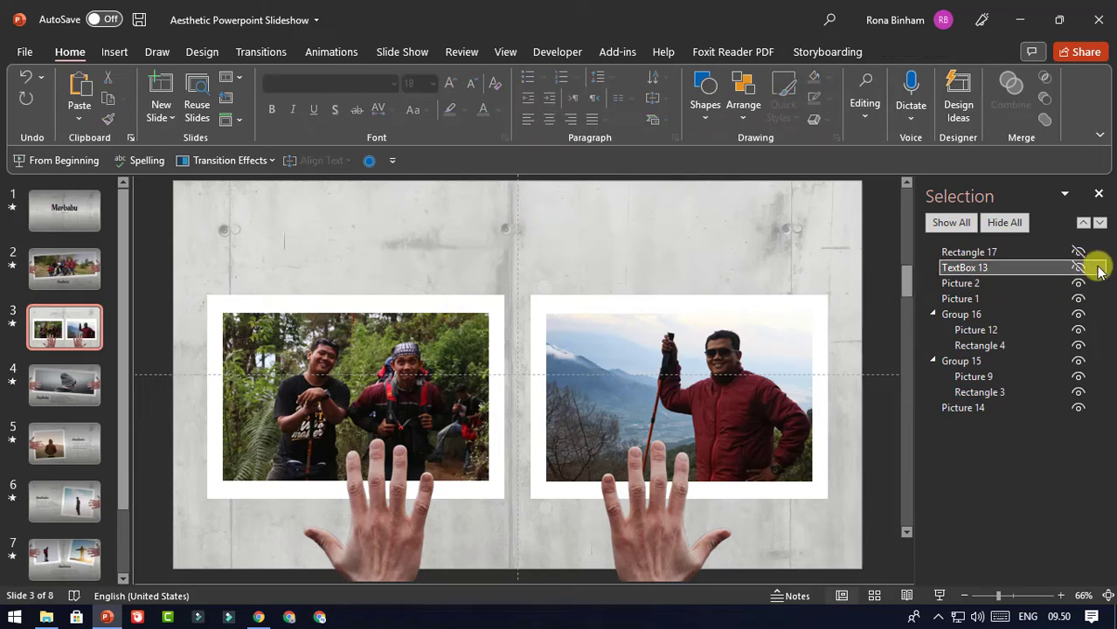
{"action": "left_click", "coordinate": [1078, 252]}
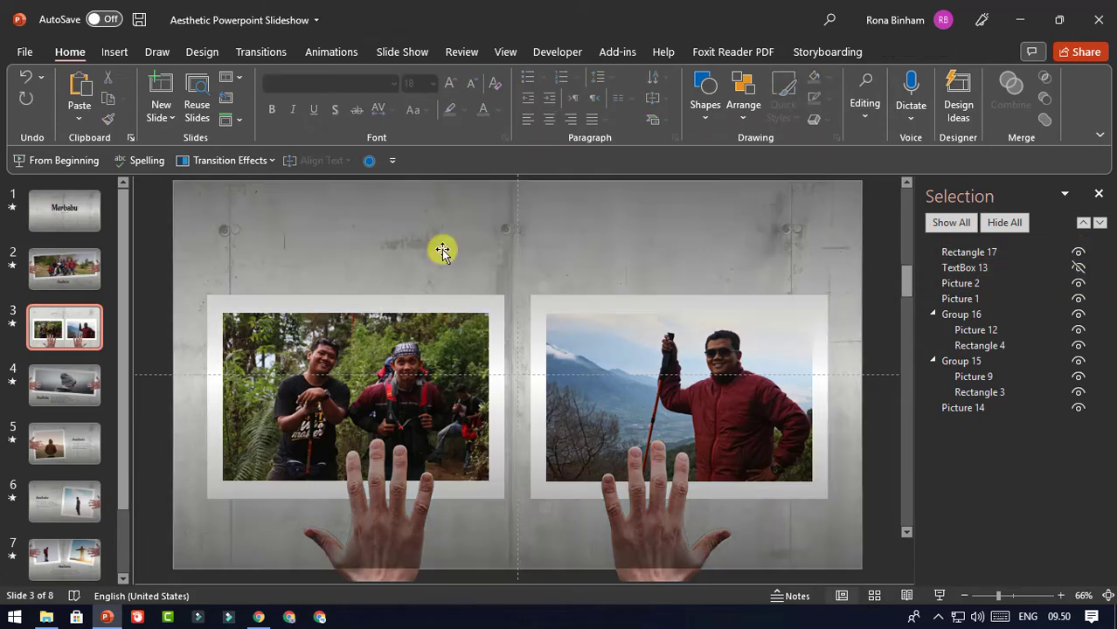
{"action": "left_click", "coordinate": [74, 327]}
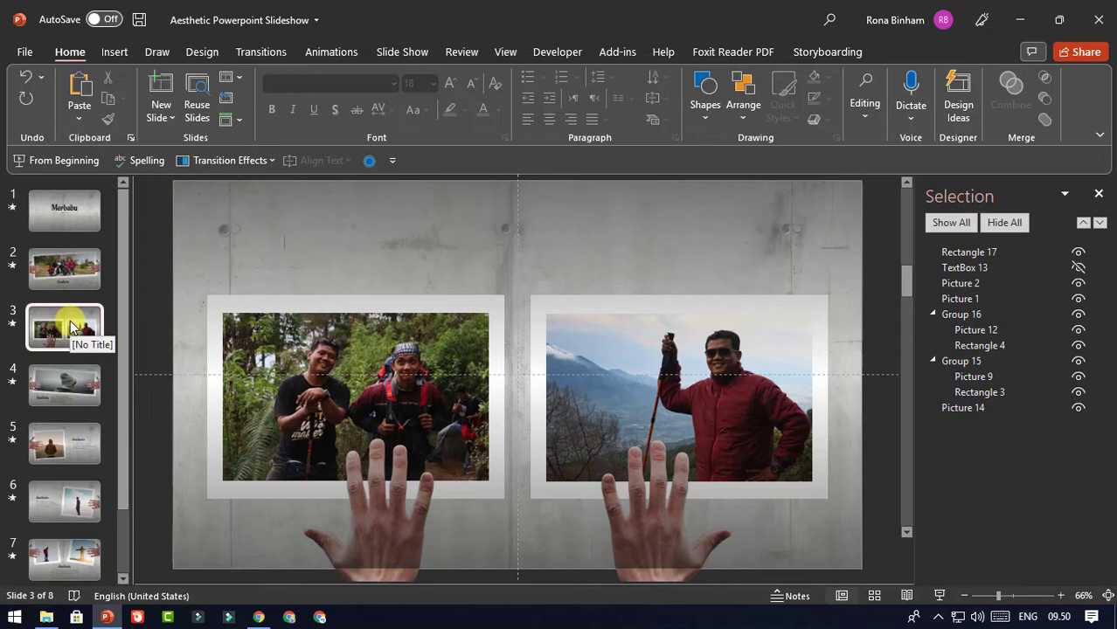
{"action": "left_click", "coordinate": [13, 323]}
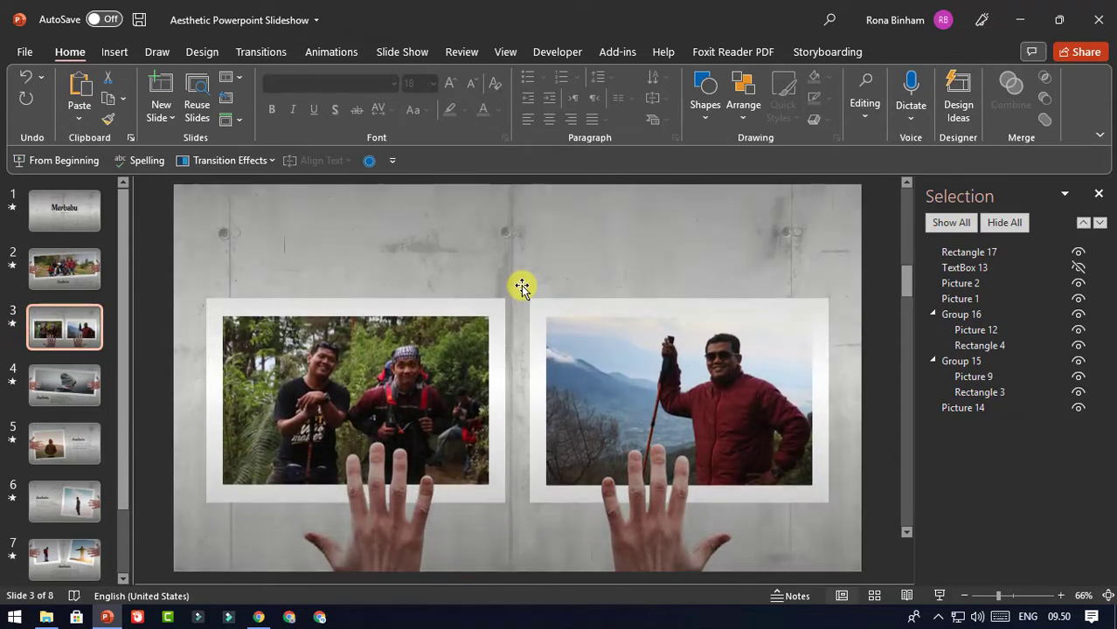
On slide 4, hide the full-slide dark overlay
{"action": "left_click", "coordinate": [75, 382]}
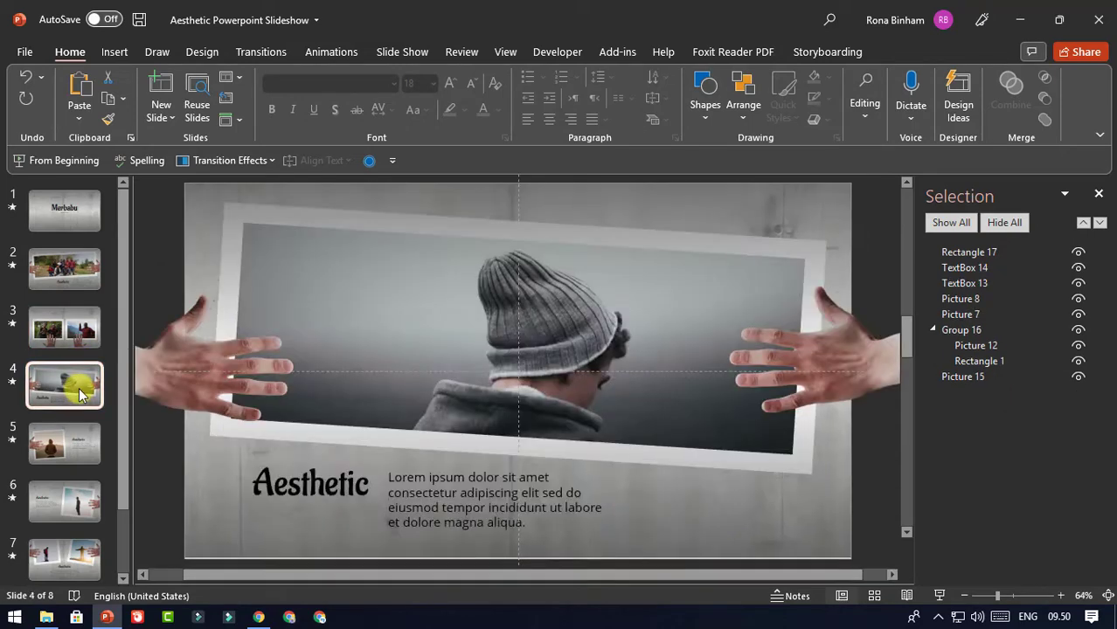
{"action": "left_click", "coordinate": [533, 269]}
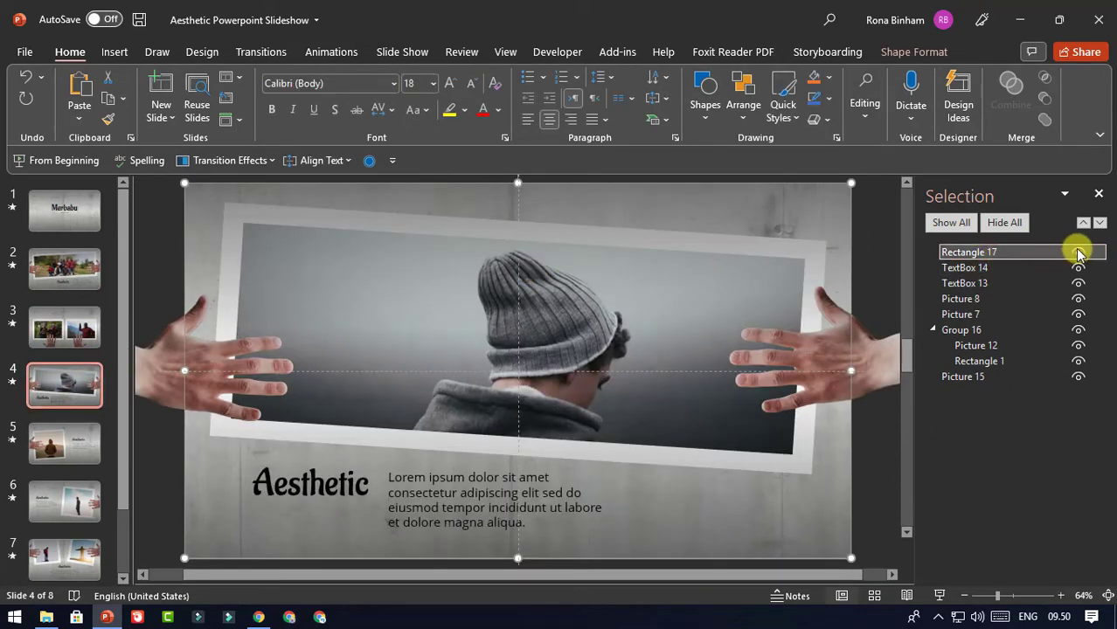
{"action": "left_click", "coordinate": [1077, 252]}
Replace slide 4's framed picture with photo 08
{"action": "left_click", "coordinate": [564, 297]}
{"action": "left_click", "coordinate": [515, 290]}
{"action": "right_click", "coordinate": [535, 293]}
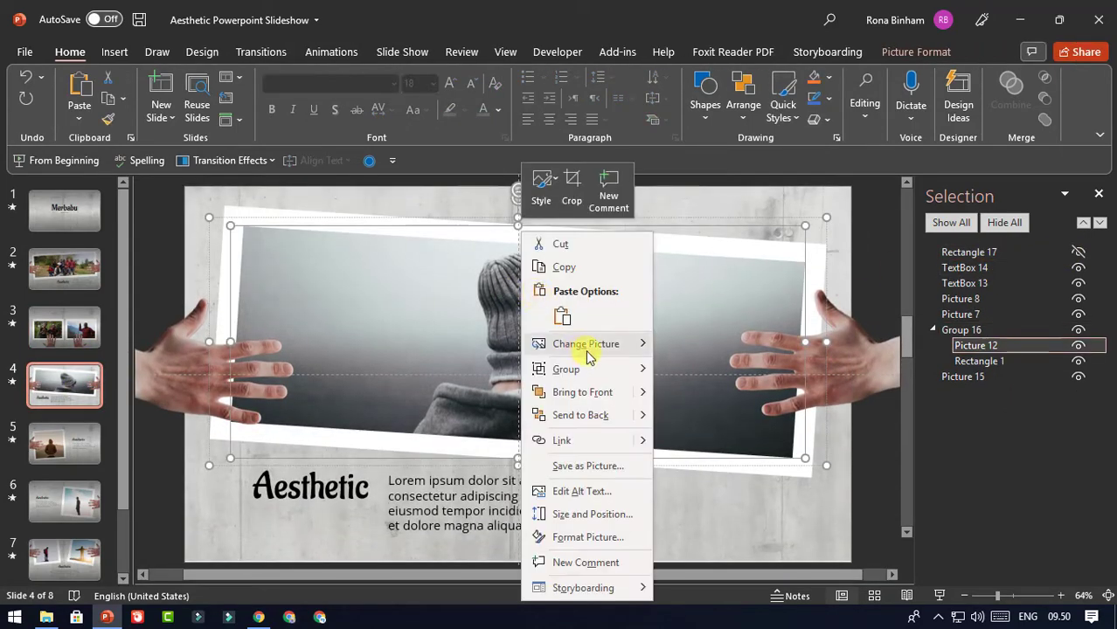
{"action": "mouse_move", "coordinate": [609, 357]}
{"action": "left_click", "coordinate": [716, 349]}
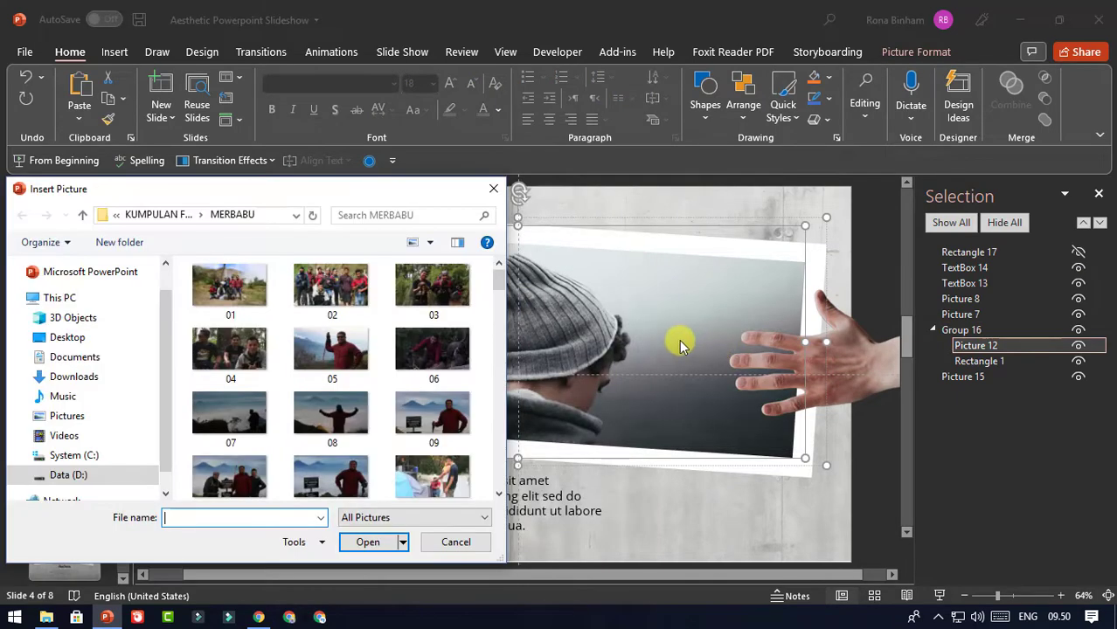
{"action": "left_click", "coordinate": [343, 412]}
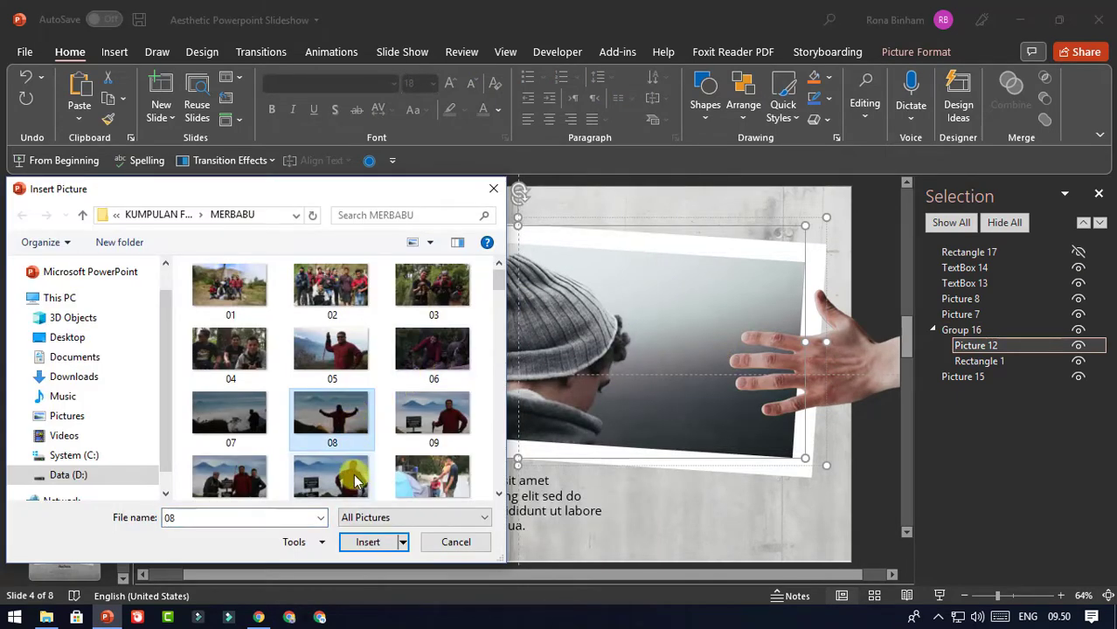
{"action": "left_click", "coordinate": [367, 542]}
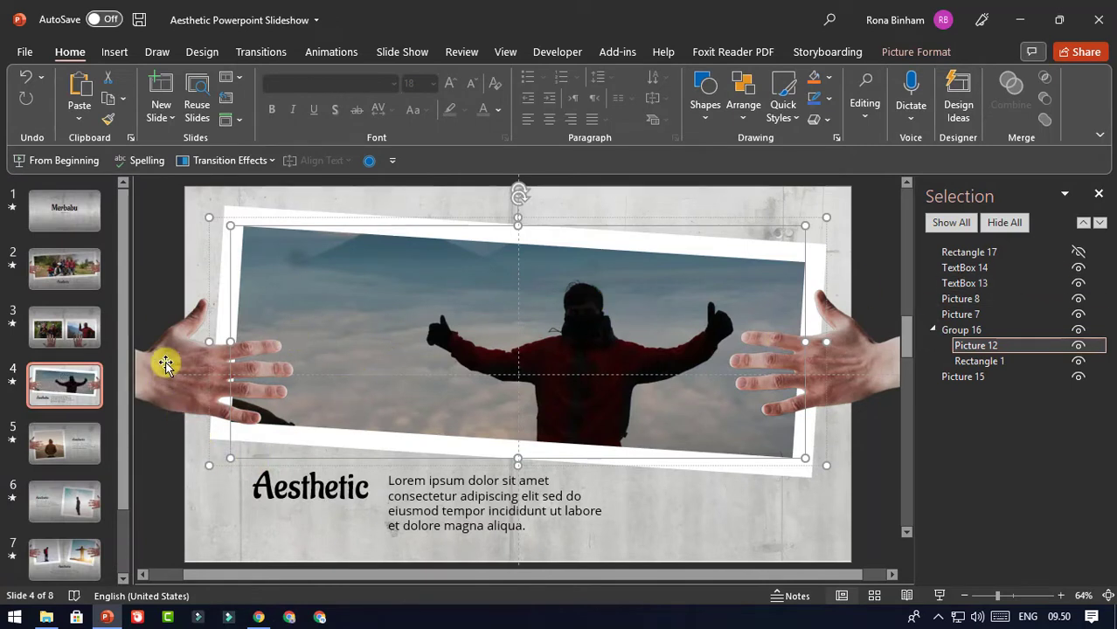
{"action": "left_click", "coordinate": [163, 266]}
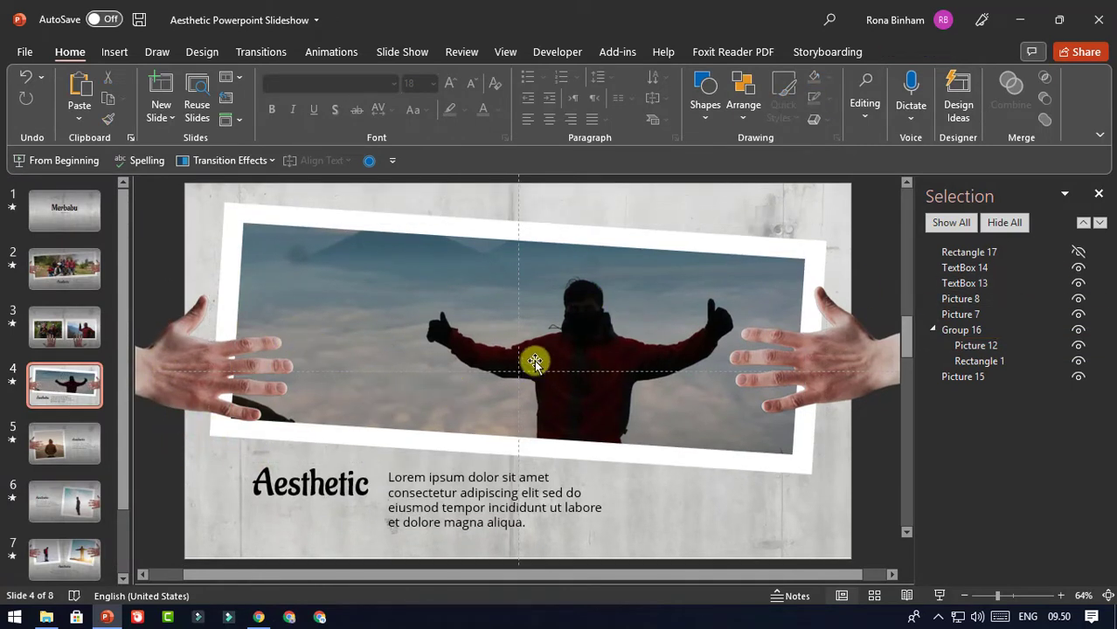
Hide the Aesthetic and Lorem ipsum text boxes, restore the overlay, and open slide 5
{"action": "left_click", "coordinate": [359, 498]}
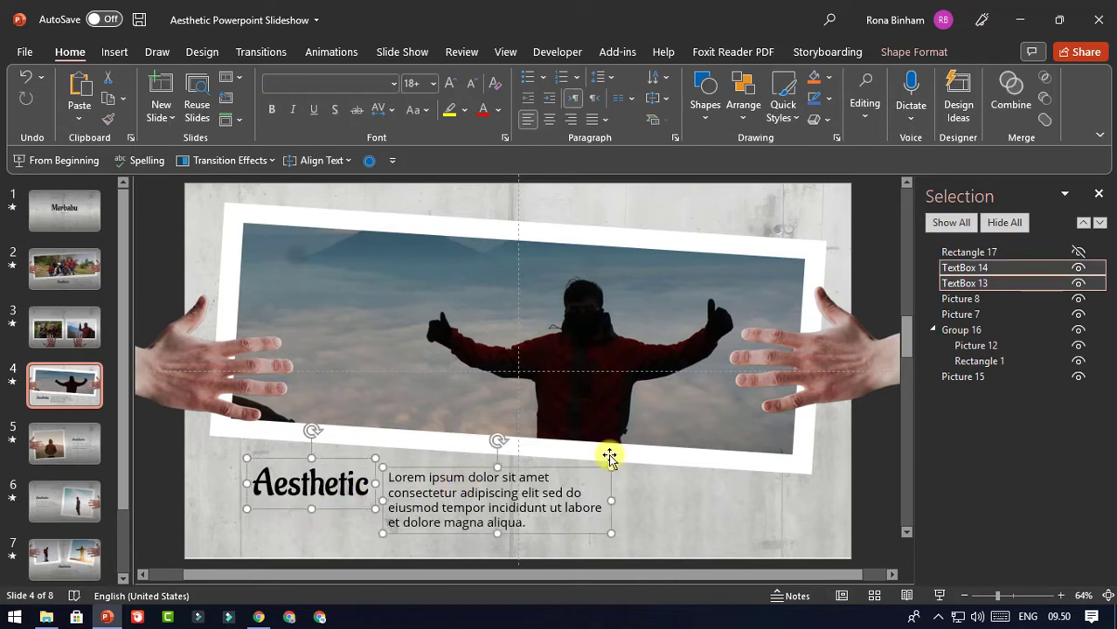
{"action": "left_click", "coordinate": [1079, 267]}
{"action": "left_click", "coordinate": [1076, 286]}
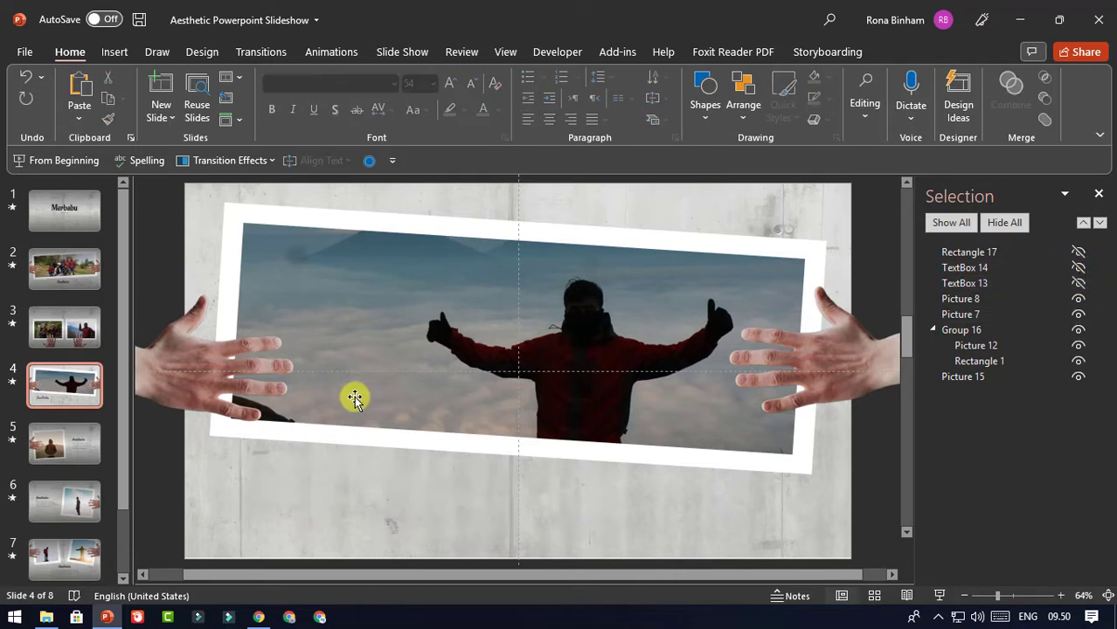
{"action": "left_click", "coordinate": [1080, 254]}
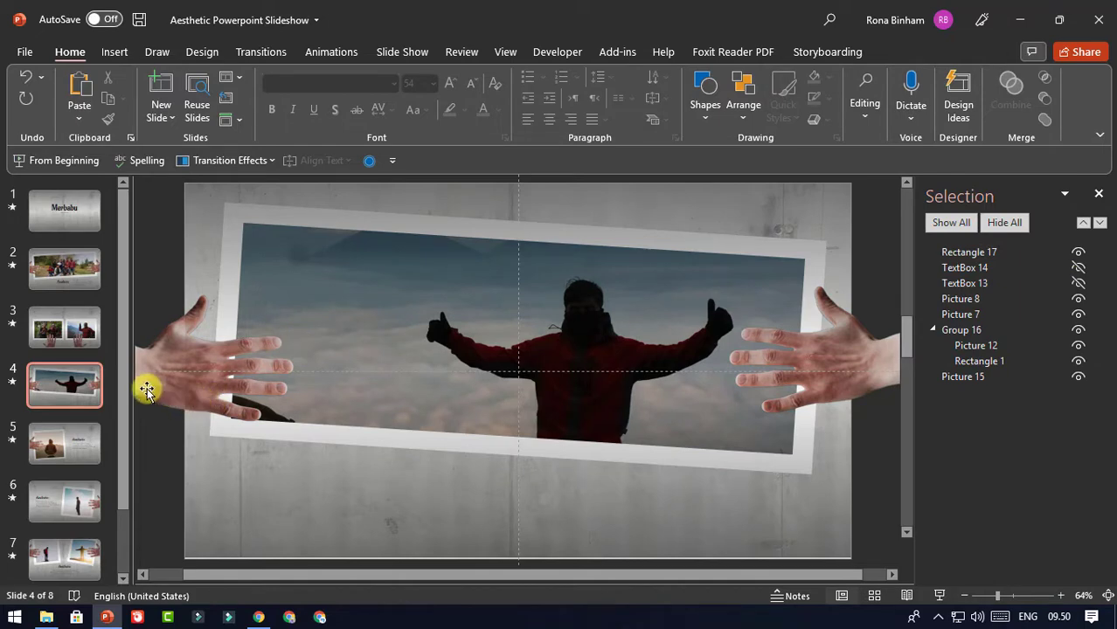
{"action": "left_click", "coordinate": [79, 441]}
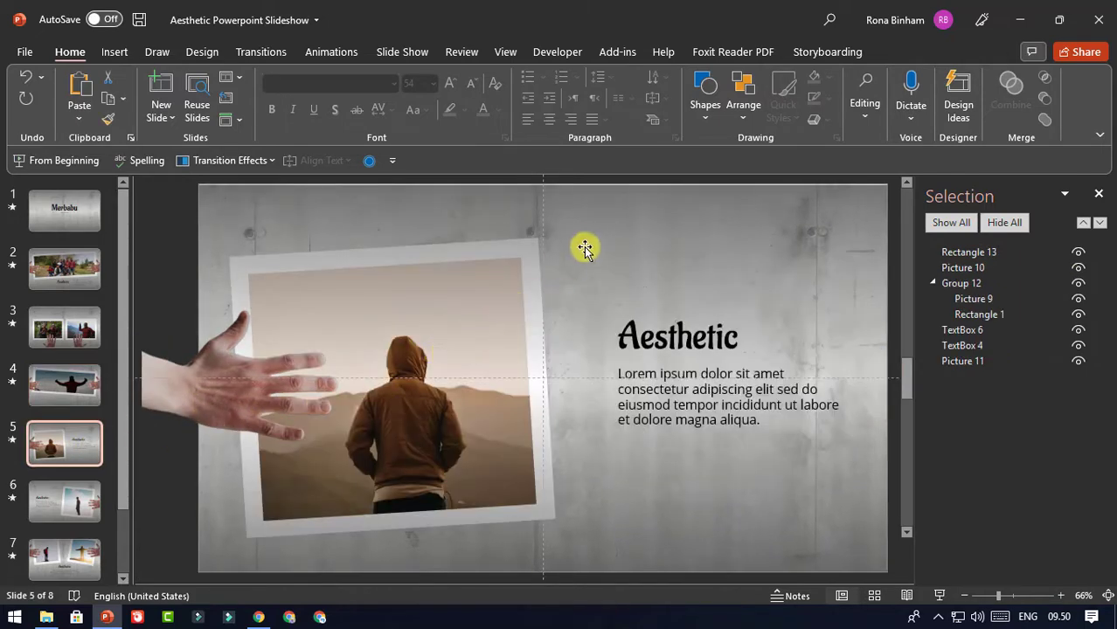
Hide slide 5's overlay and replace the framed photo with the Mt. Merbabu summit shot
{"action": "left_click", "coordinate": [594, 243]}
{"action": "left_click", "coordinate": [1079, 252]}
{"action": "left_click", "coordinate": [429, 309]}
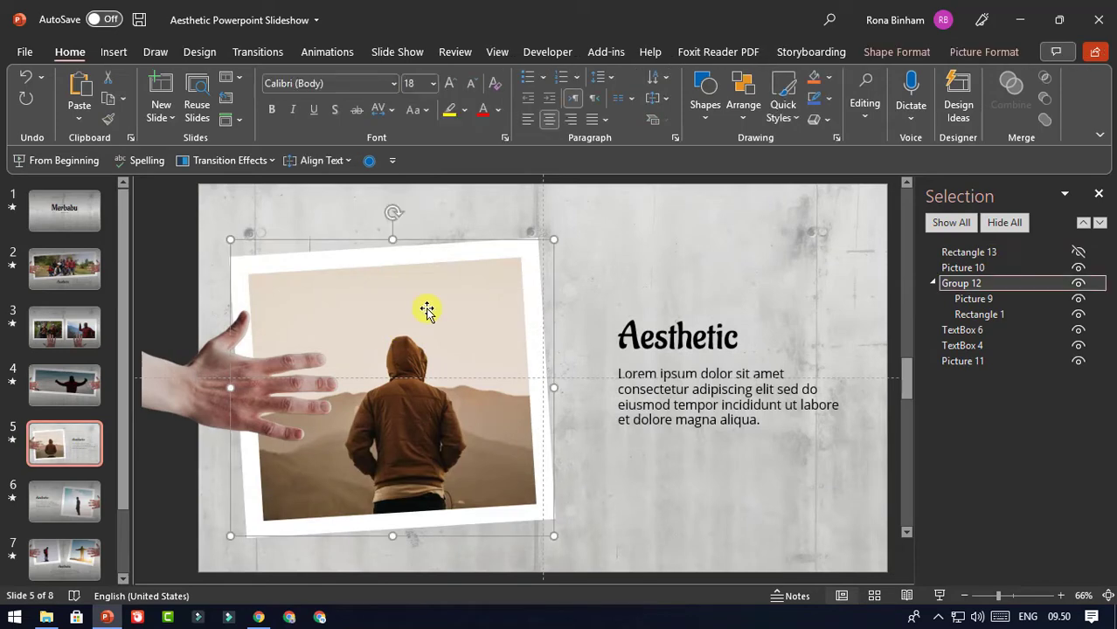
{"action": "left_click", "coordinate": [427, 309]}
{"action": "right_click", "coordinate": [426, 309]}
{"action": "mouse_move", "coordinate": [511, 345]}
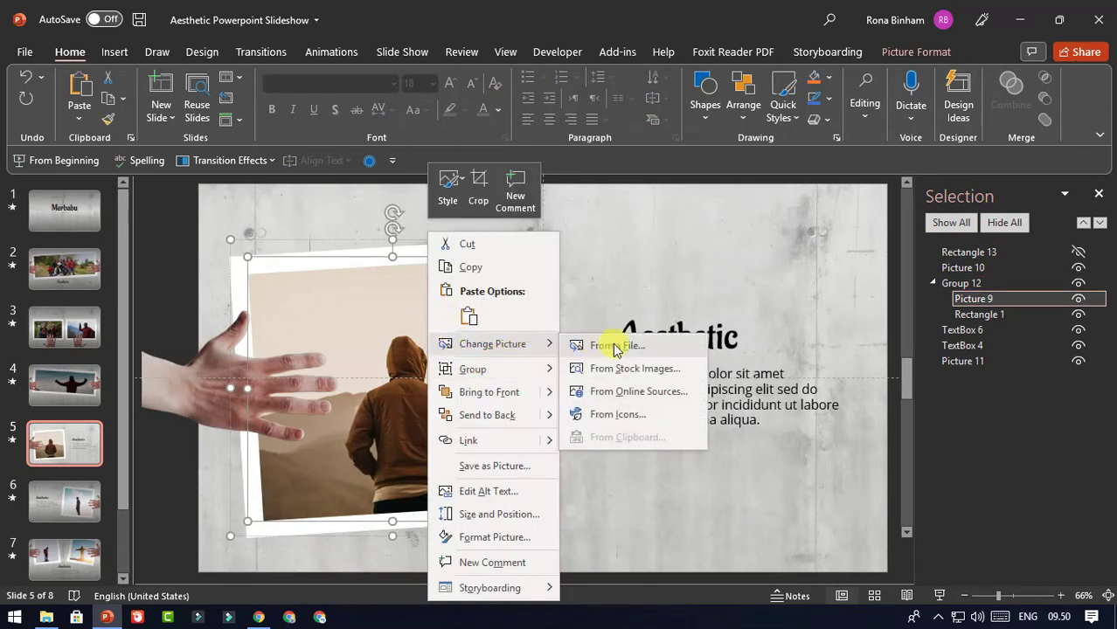
{"action": "left_click", "coordinate": [611, 346]}
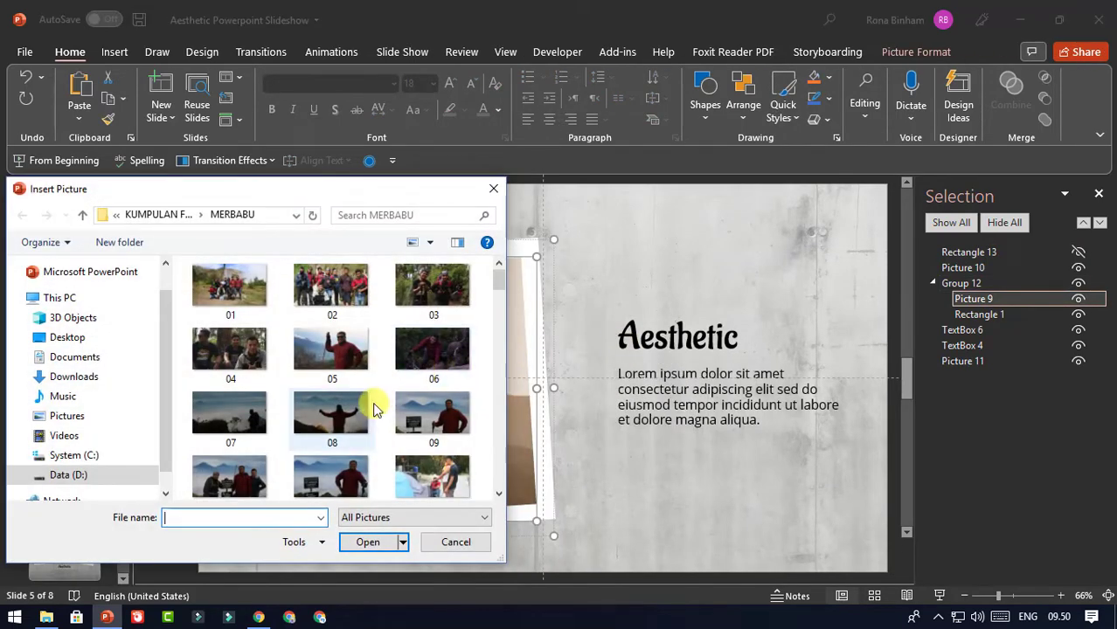
{"action": "left_click", "coordinate": [260, 463]}
{"action": "left_click", "coordinate": [368, 543]}
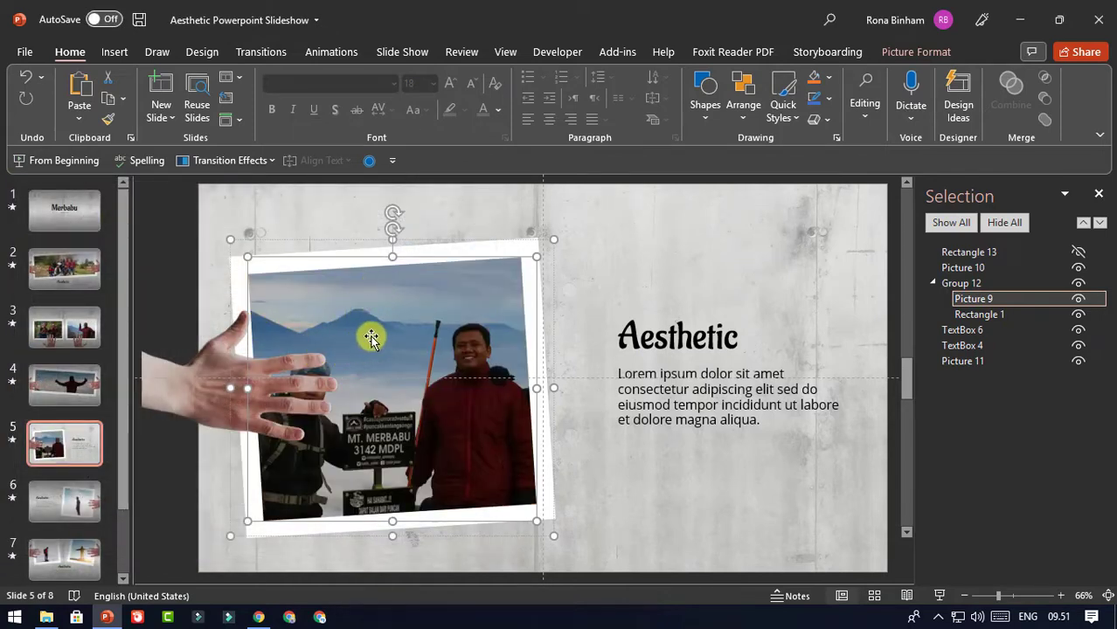
Crop and enlarge the summit photo so it fills the frame
{"action": "left_click", "coordinate": [916, 52]}
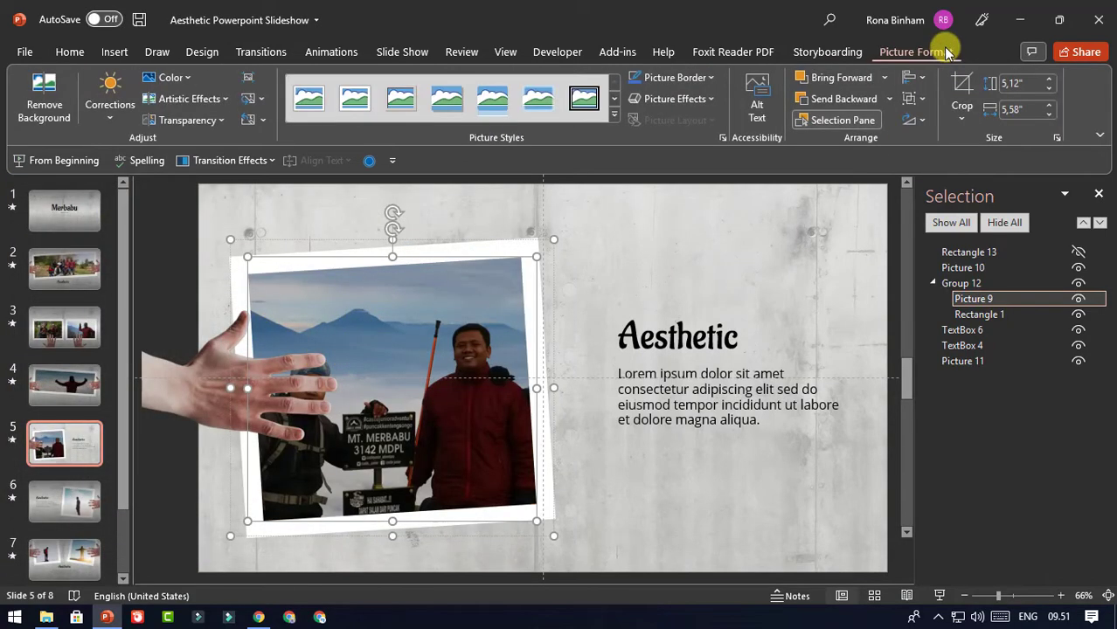
{"action": "left_click", "coordinate": [961, 94]}
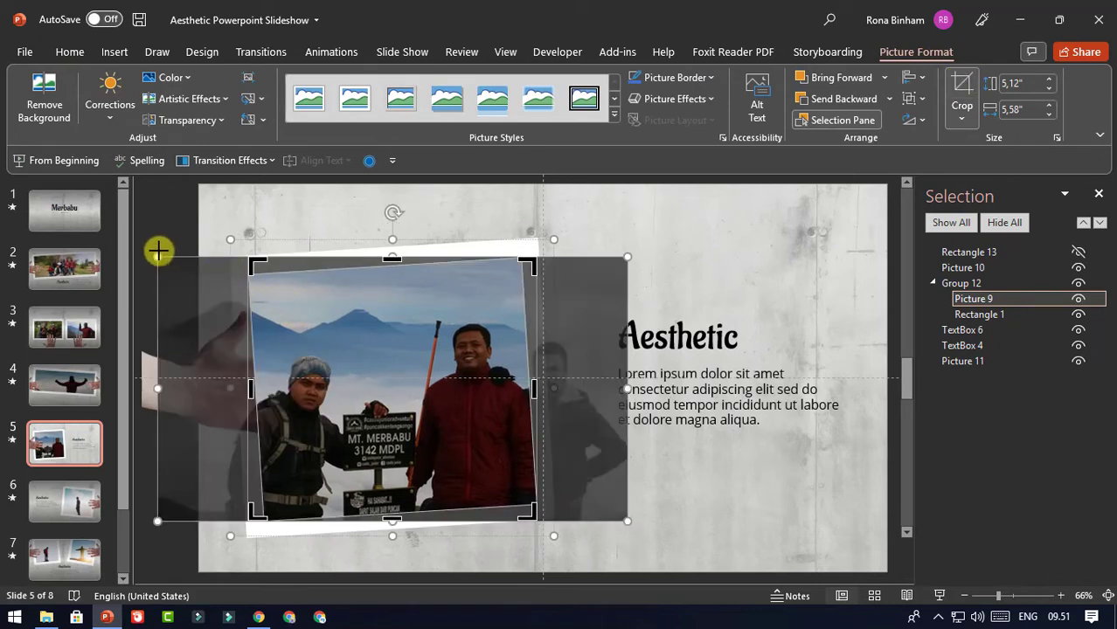
{"action": "left_click_drag", "start_coordinate": [158, 251], "coordinate": [137, 219]}
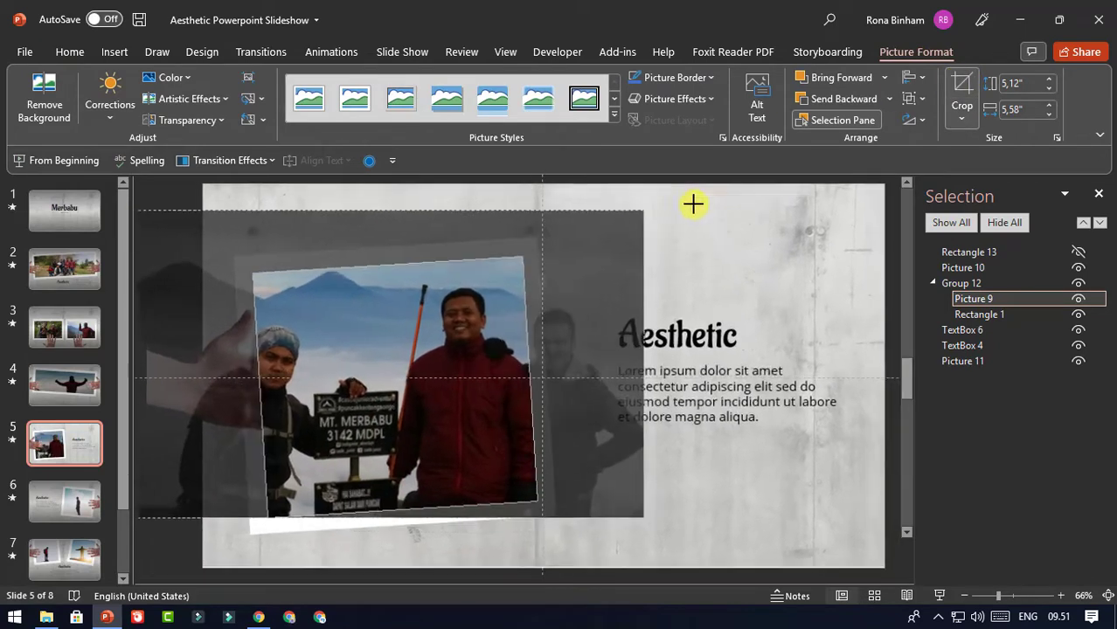
{"action": "left_click_drag", "start_coordinate": [693, 204], "coordinate": [696, 206]}
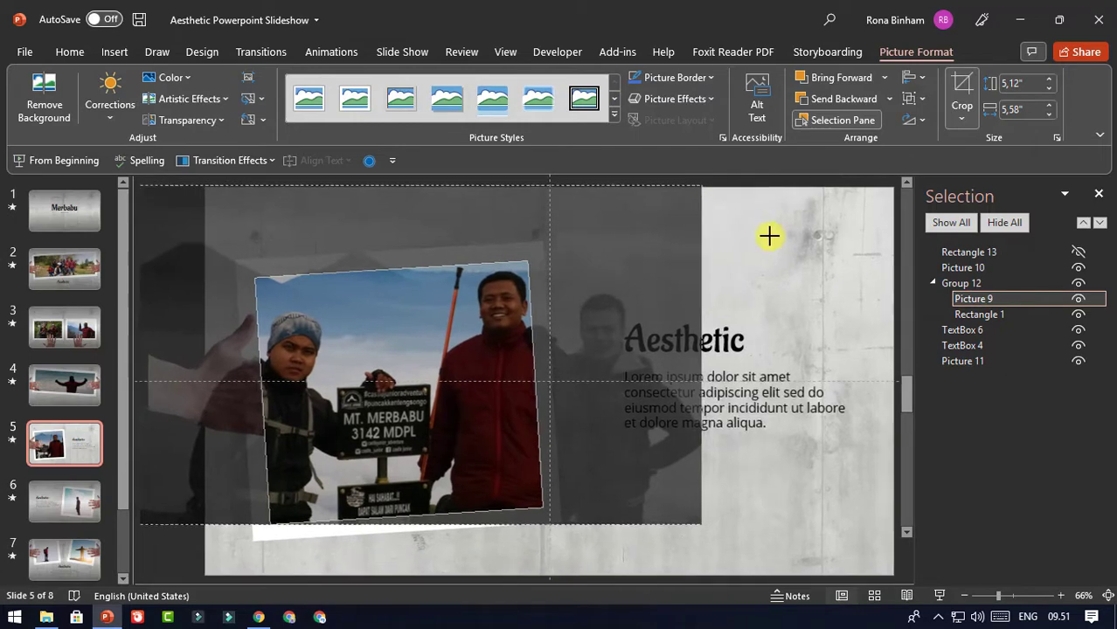
{"action": "left_click", "coordinate": [770, 236]}
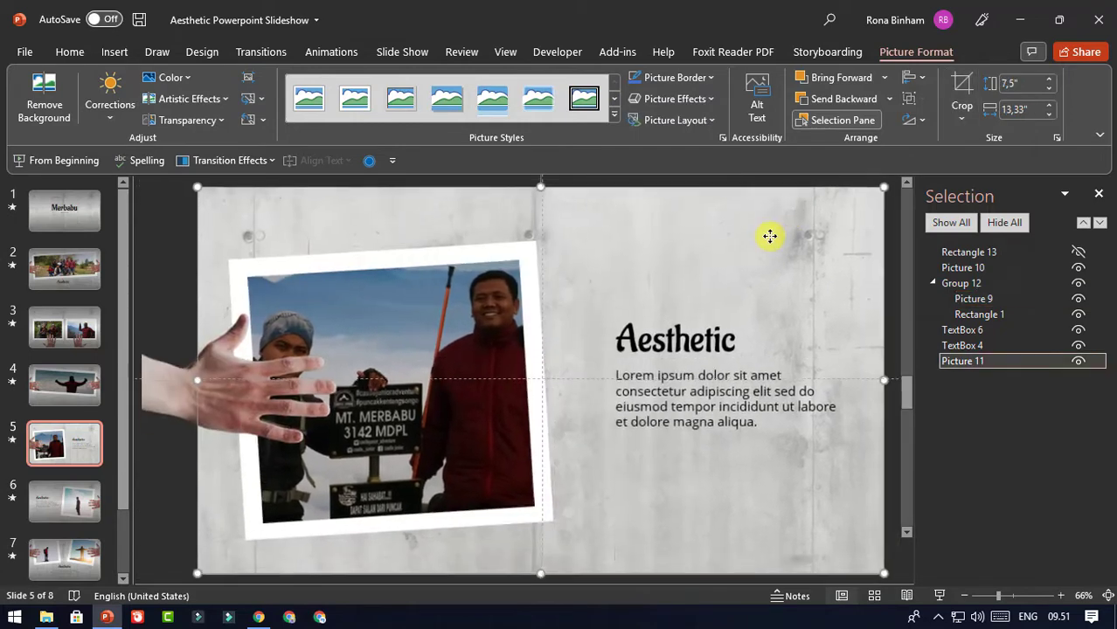
Nudge the hand image down over the frame
{"action": "left_click", "coordinate": [247, 367]}
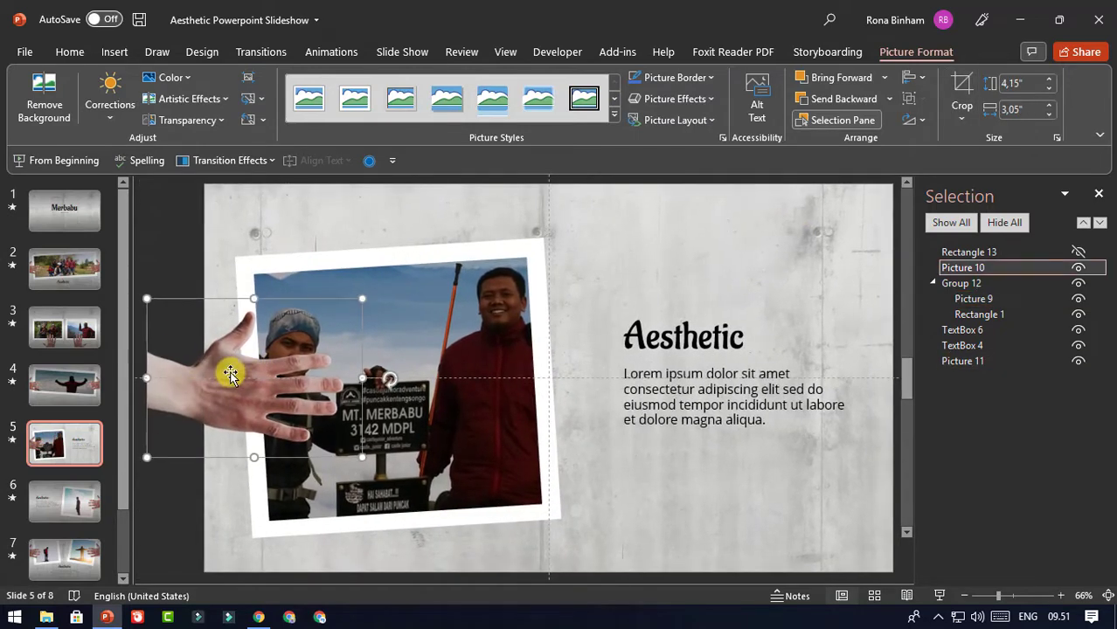
{"action": "key", "text": "Down"}
{"action": "key", "text": "Down"}
{"action": "key", "text": "Down"}
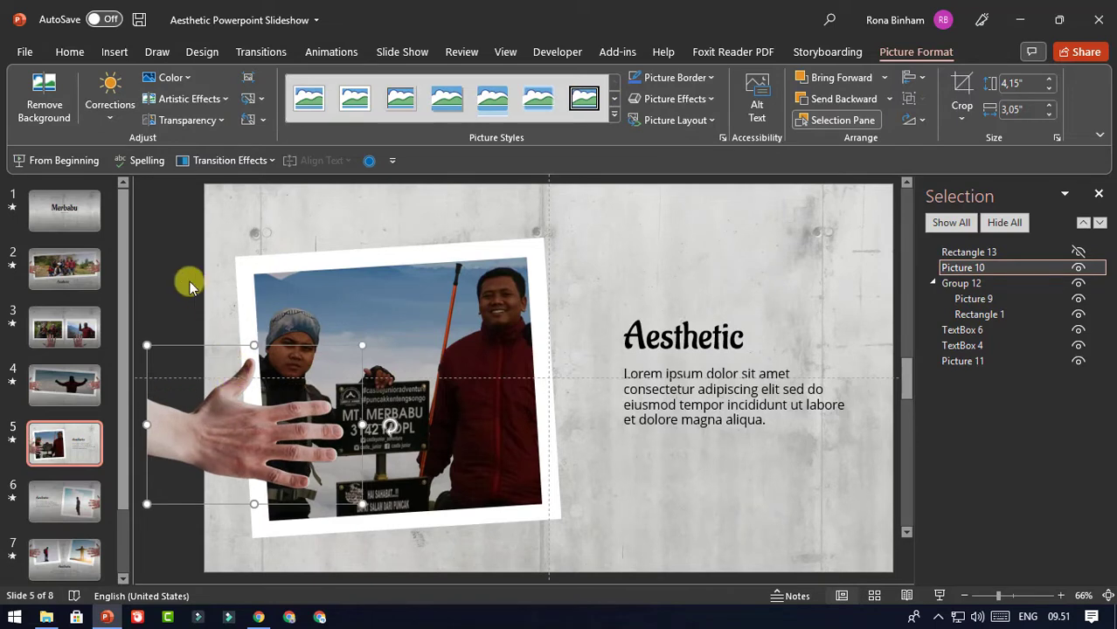
{"action": "left_click", "coordinate": [171, 249]}
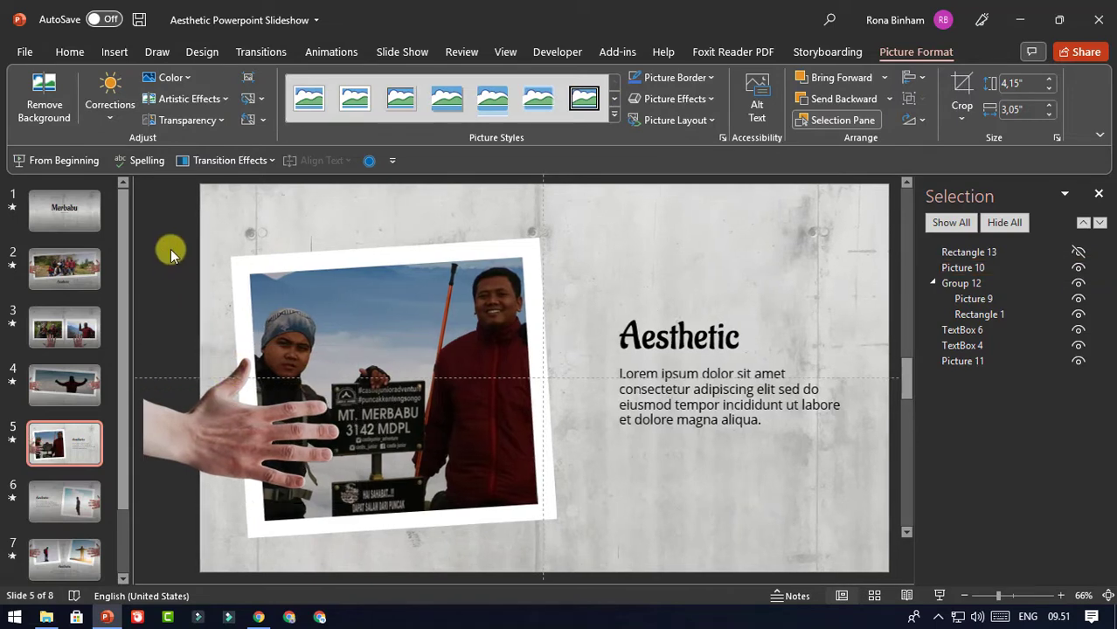
Replace the title Aesthetic with Puncak Merbabu, fixing the typo
{"action": "left_click", "coordinate": [728, 339]}
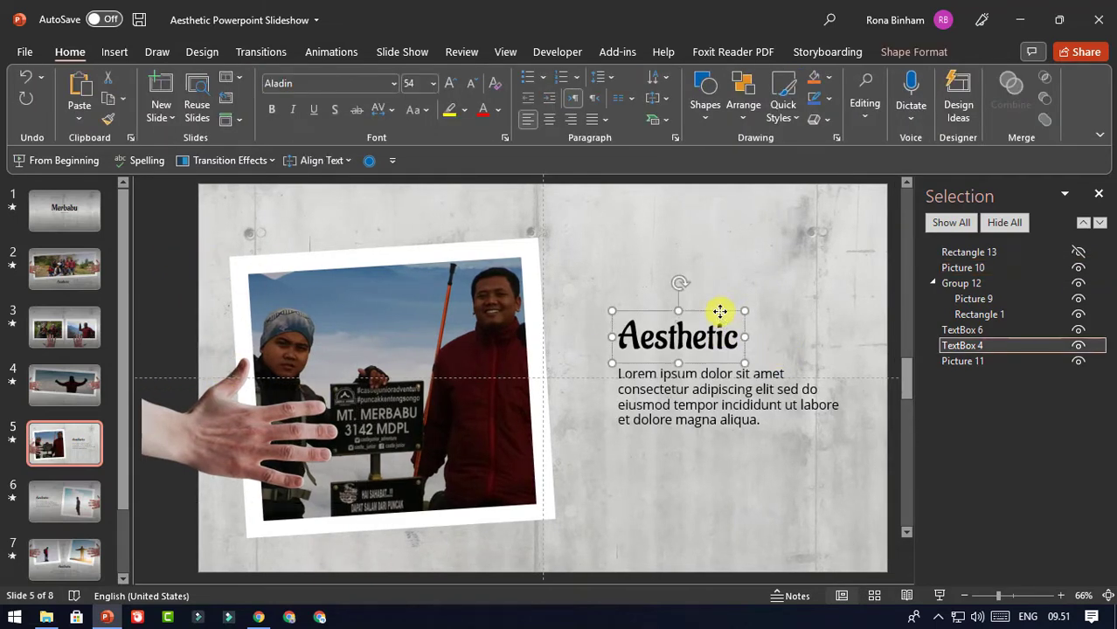
{"action": "left_click_drag", "start_coordinate": [622, 337], "coordinate": [739, 337]}
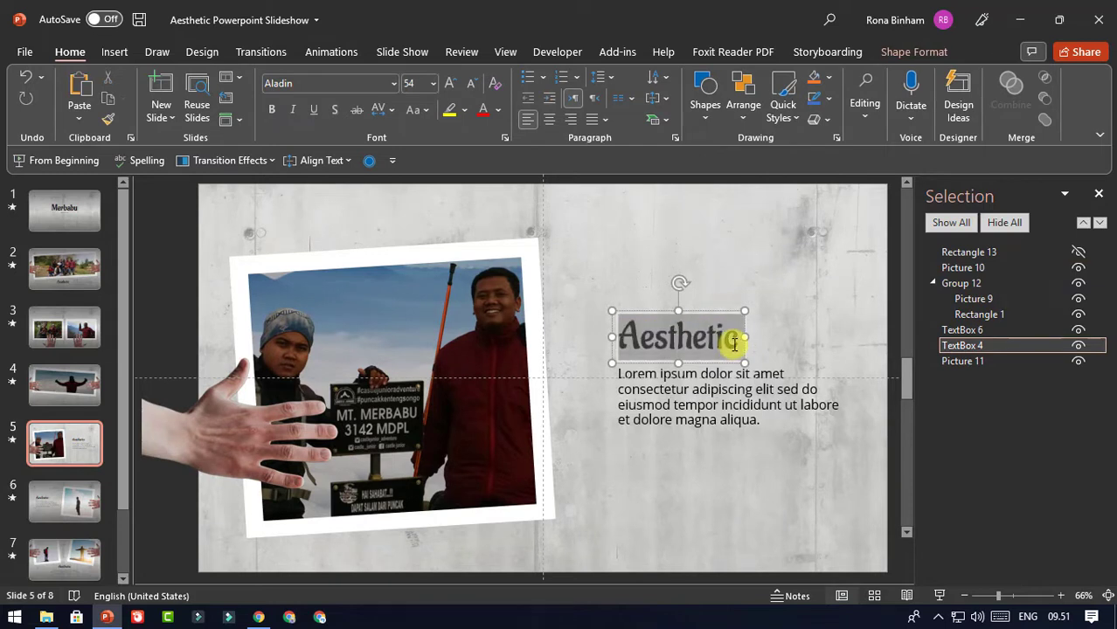
{"action": "type", "text": "Punca"}
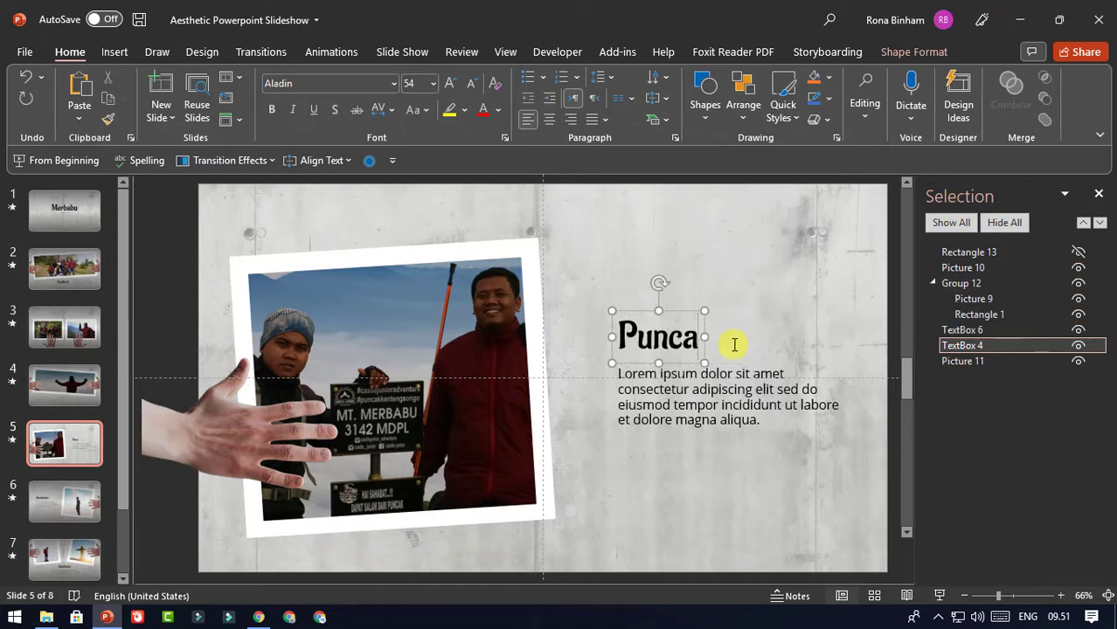
{"action": "type", "text": "k Mer"}
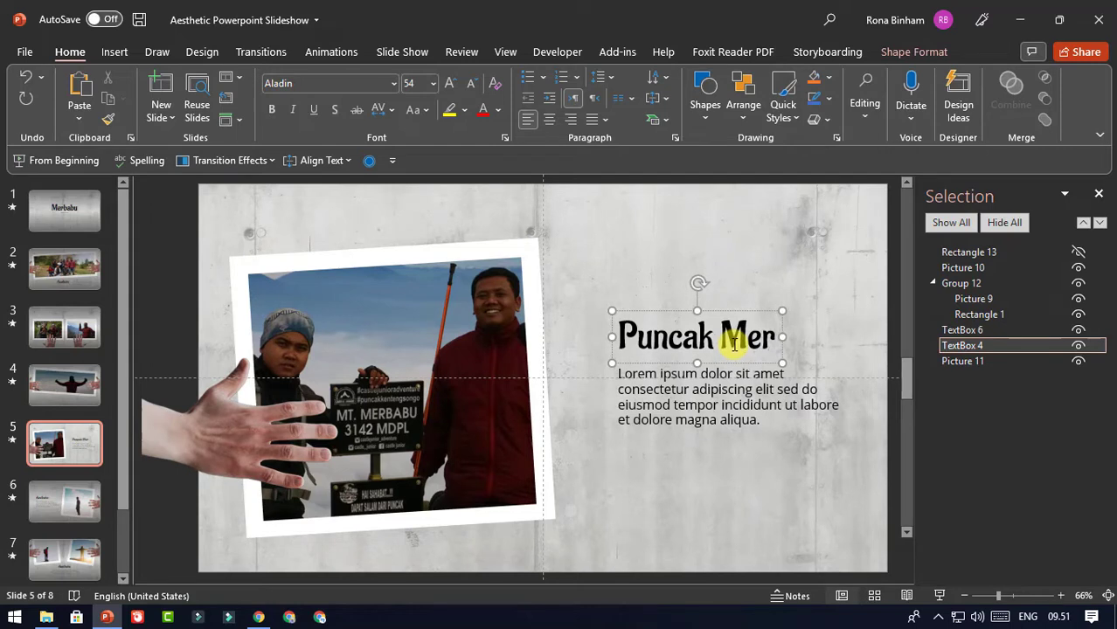
{"action": "type", "text": "bagu"}
{"action": "key", "text": "BackSpace"}
{"action": "key", "text": "BackSpace"}
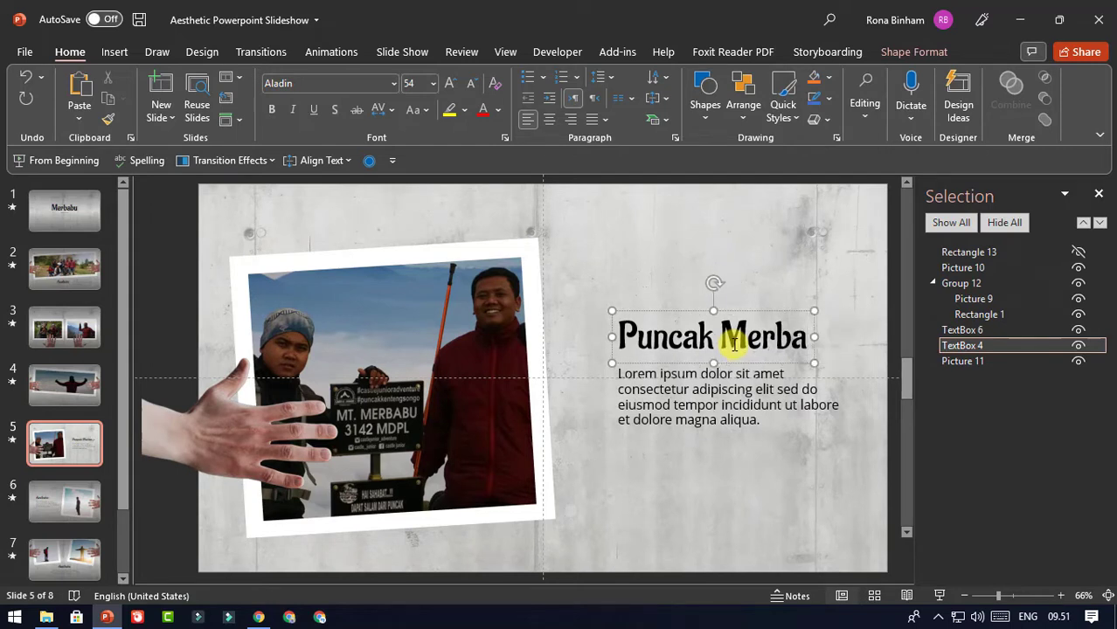
{"action": "type", "text": "n"}
{"action": "key", "text": "BackSpace"}
{"action": "type", "text": "bu"}
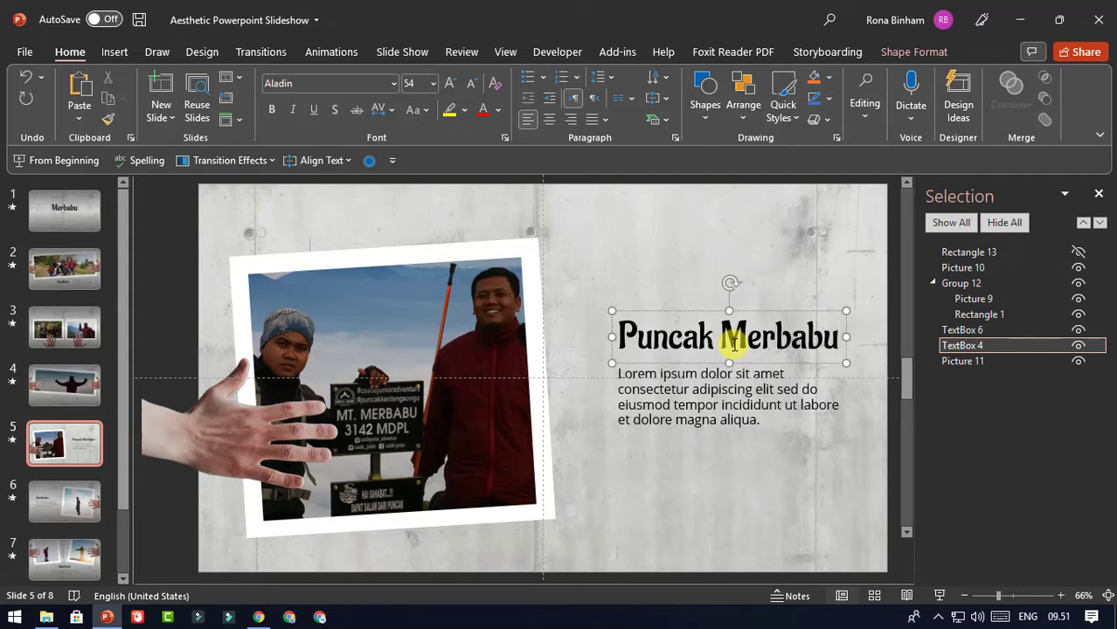
Hide the Lorem ipsum body text, lower the title, restore the overlay, and open slide 6
{"action": "left_click", "coordinate": [693, 389]}
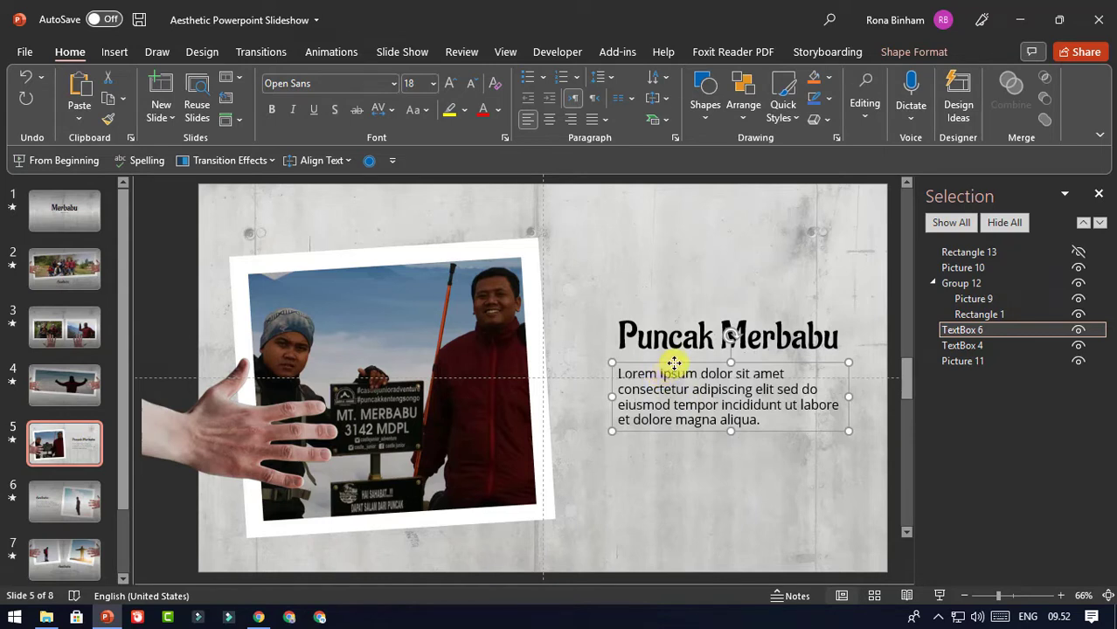
{"action": "left_click", "coordinate": [1078, 331]}
{"action": "left_click", "coordinate": [834, 336]}
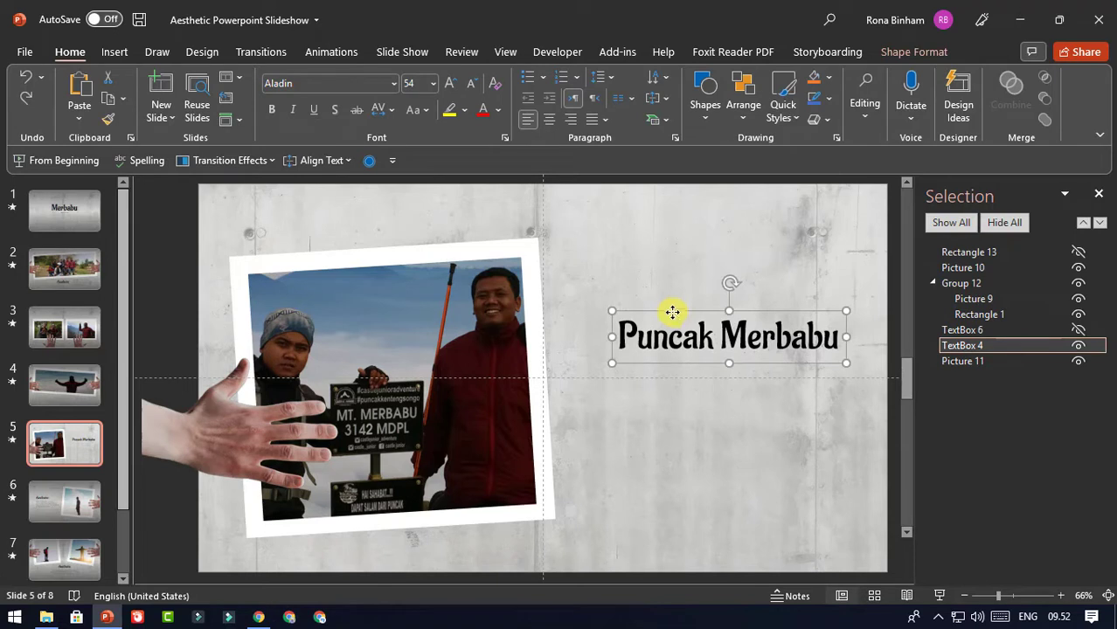
{"action": "left_click_drag", "start_coordinate": [672, 312], "coordinate": [662, 348]}
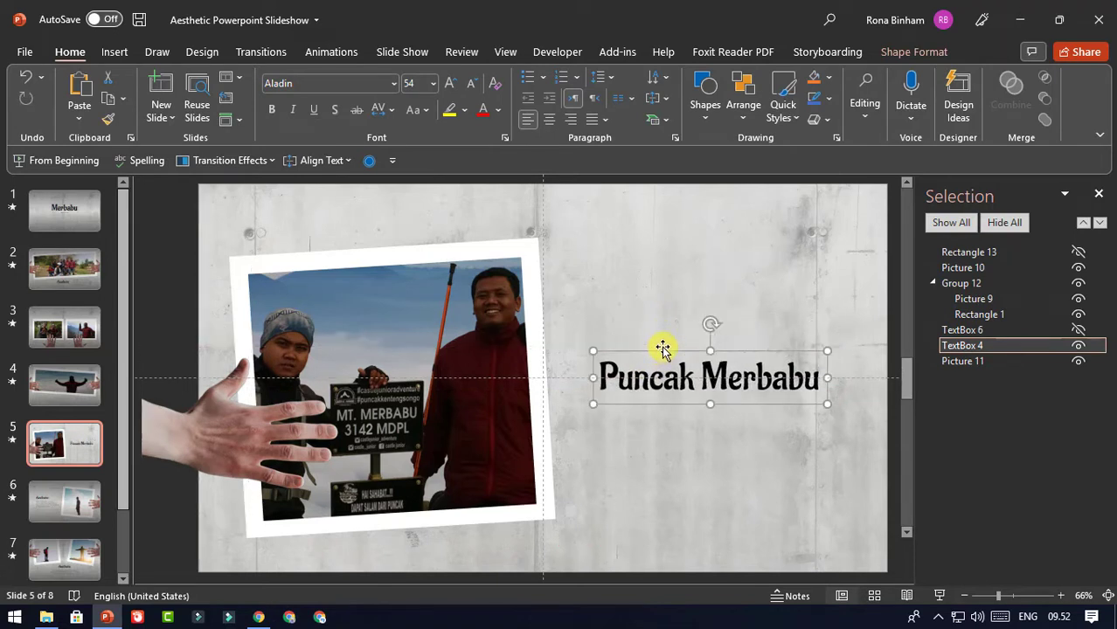
{"action": "left_click", "coordinate": [1078, 253]}
{"action": "left_click", "coordinate": [39, 494]}
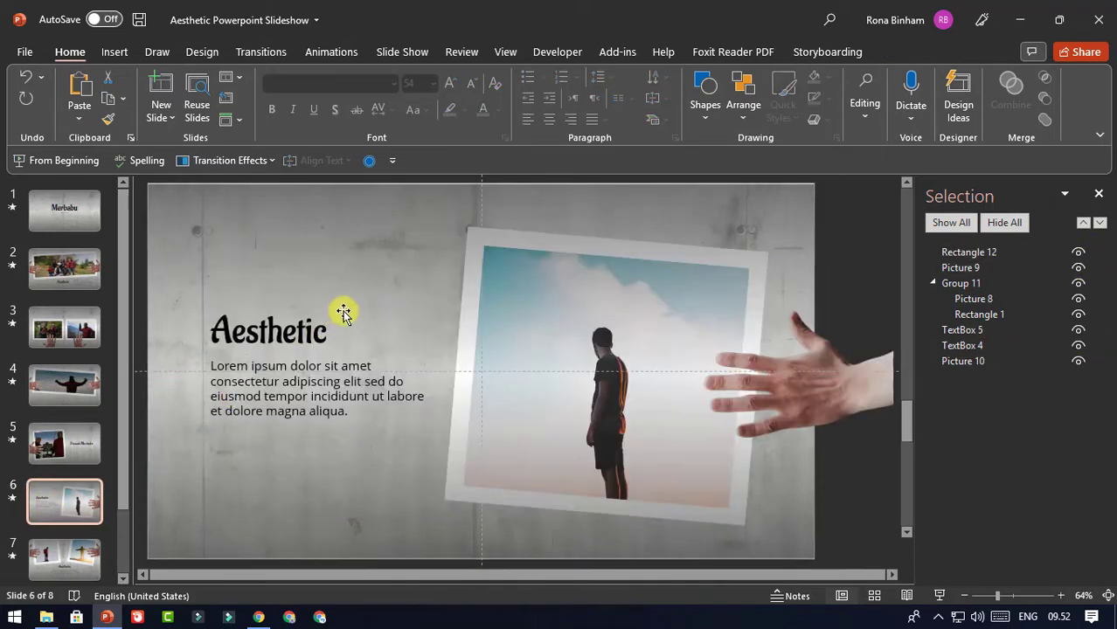
Hide overlay Rectangle 12 and replace the framed picture with photo 06
{"action": "left_click", "coordinate": [487, 206]}
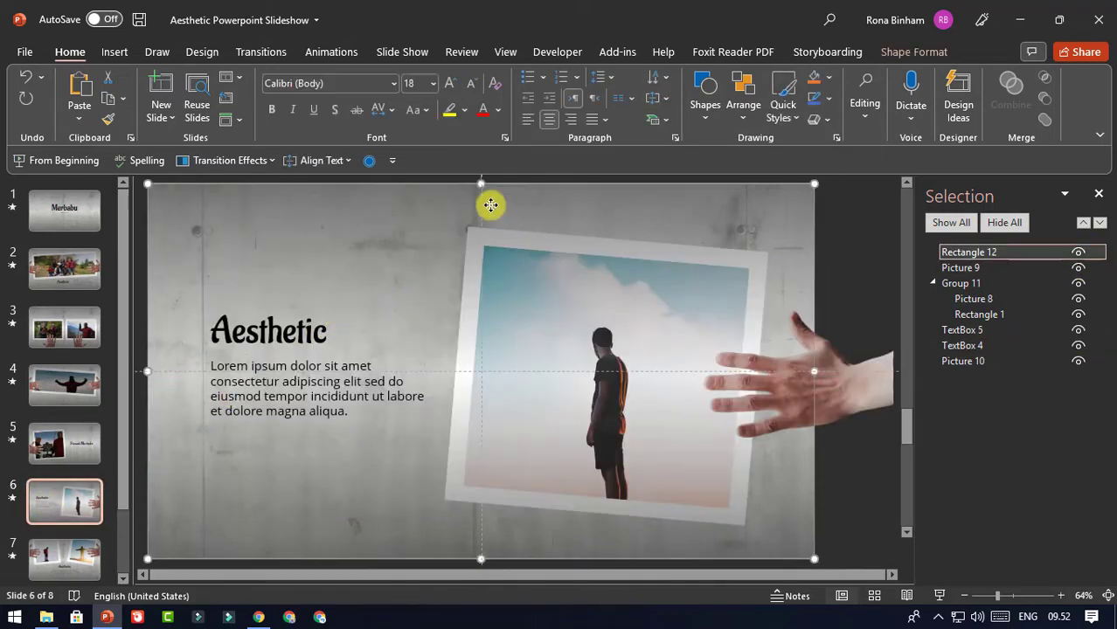
{"action": "left_click", "coordinate": [1076, 253]}
{"action": "left_click", "coordinate": [606, 305]}
{"action": "left_click", "coordinate": [573, 299]}
{"action": "right_click", "coordinate": [576, 303]}
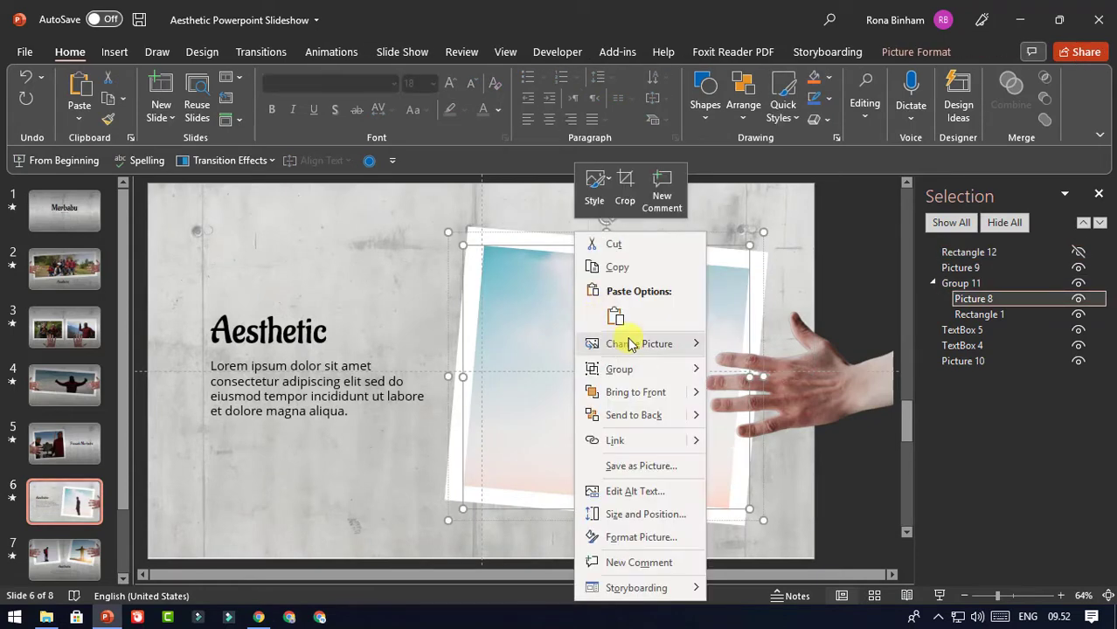
{"action": "mouse_move", "coordinate": [631, 345]}
{"action": "left_click", "coordinate": [769, 348]}
{"action": "left_click", "coordinate": [433, 354]}
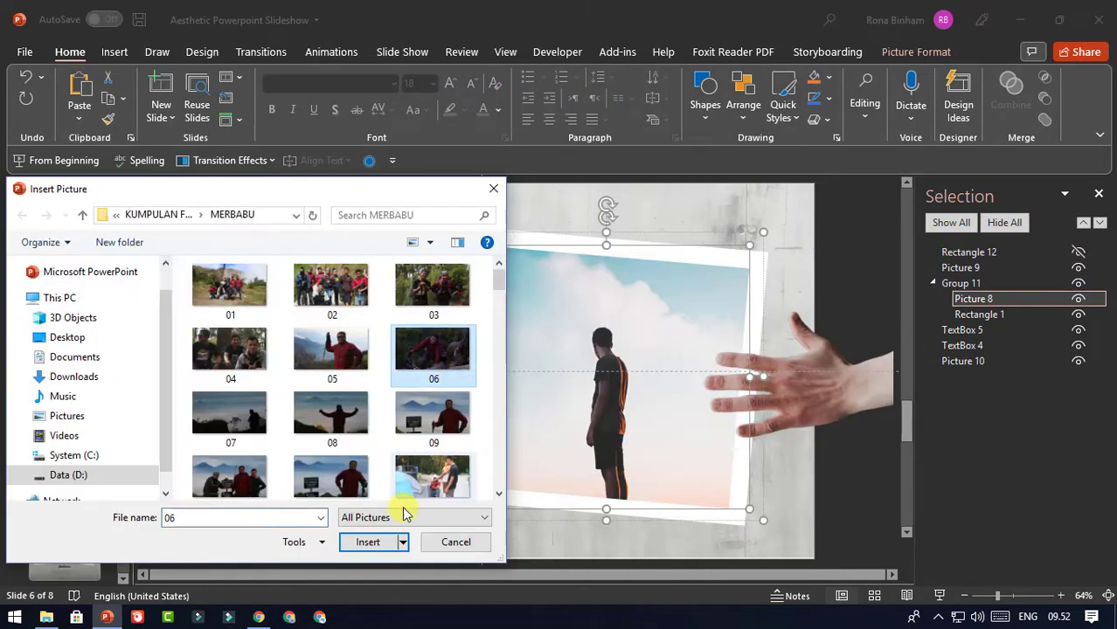
{"action": "left_click", "coordinate": [371, 541]}
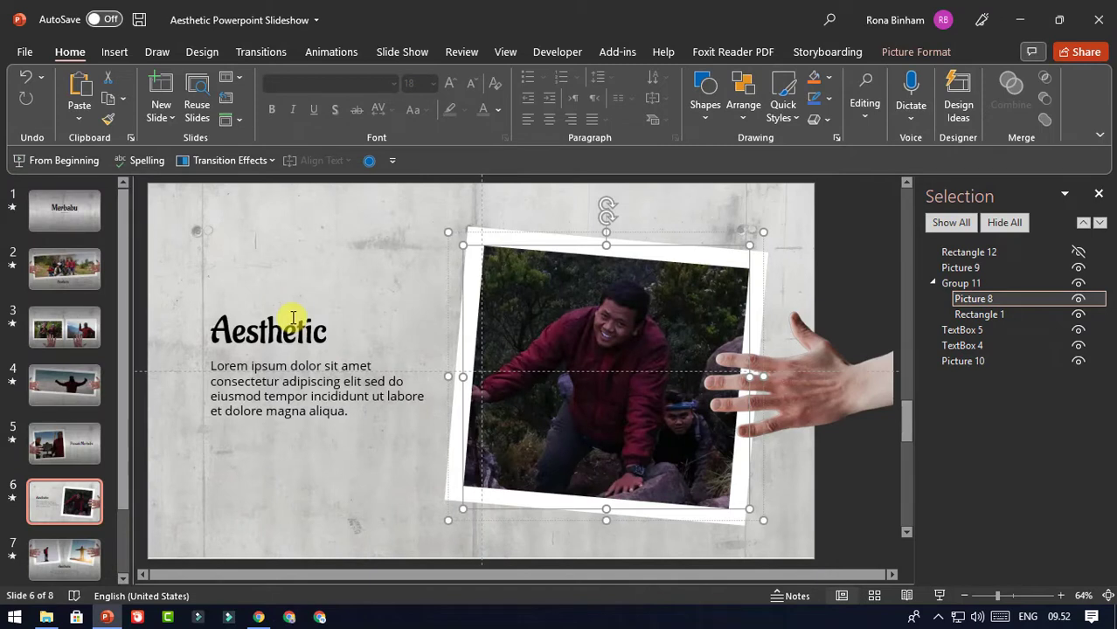
Hide the Lorem ipsum and Aesthetic text boxes on slide 6
{"action": "left_click", "coordinate": [293, 317]}
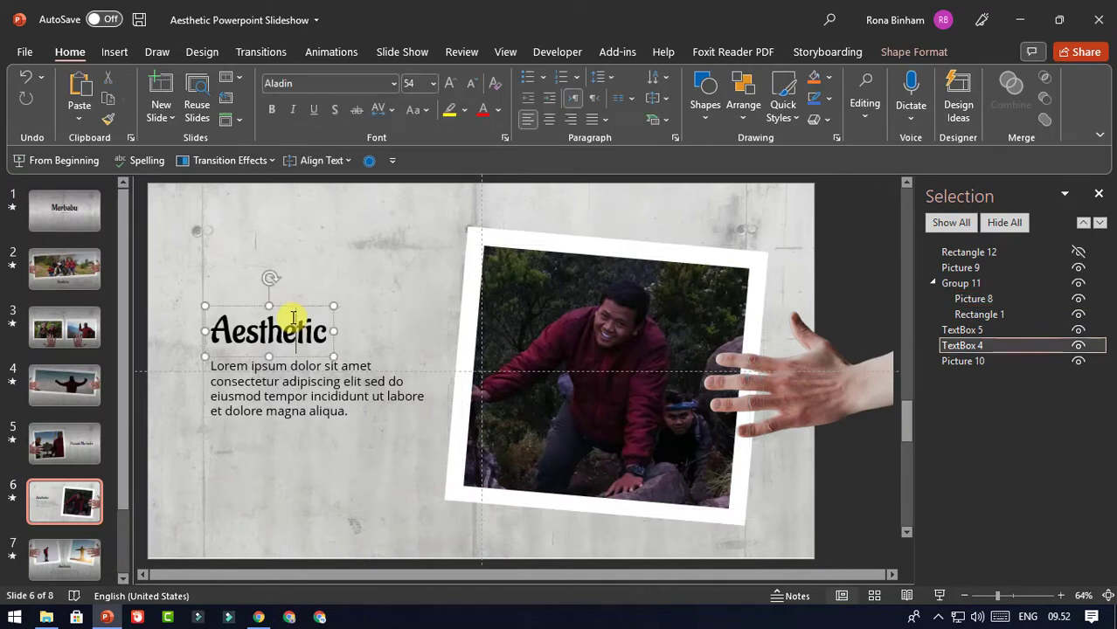
{"action": "left_click", "coordinate": [961, 329]}
{"action": "left_click", "coordinate": [1078, 329]}
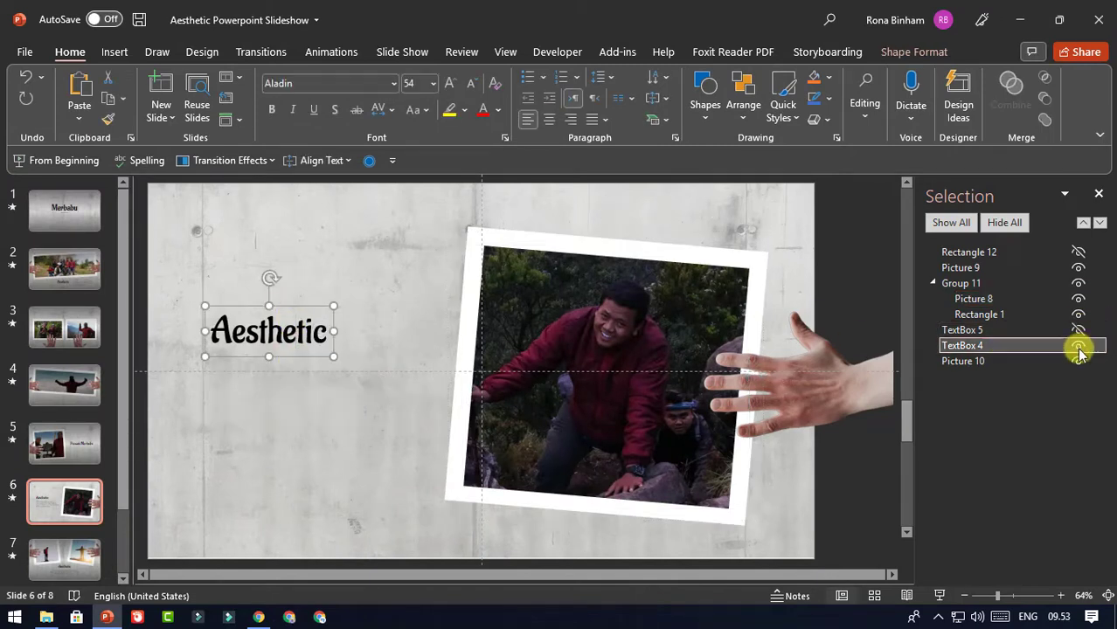
{"action": "left_click", "coordinate": [1079, 345]}
{"action": "left_click", "coordinate": [607, 325]}
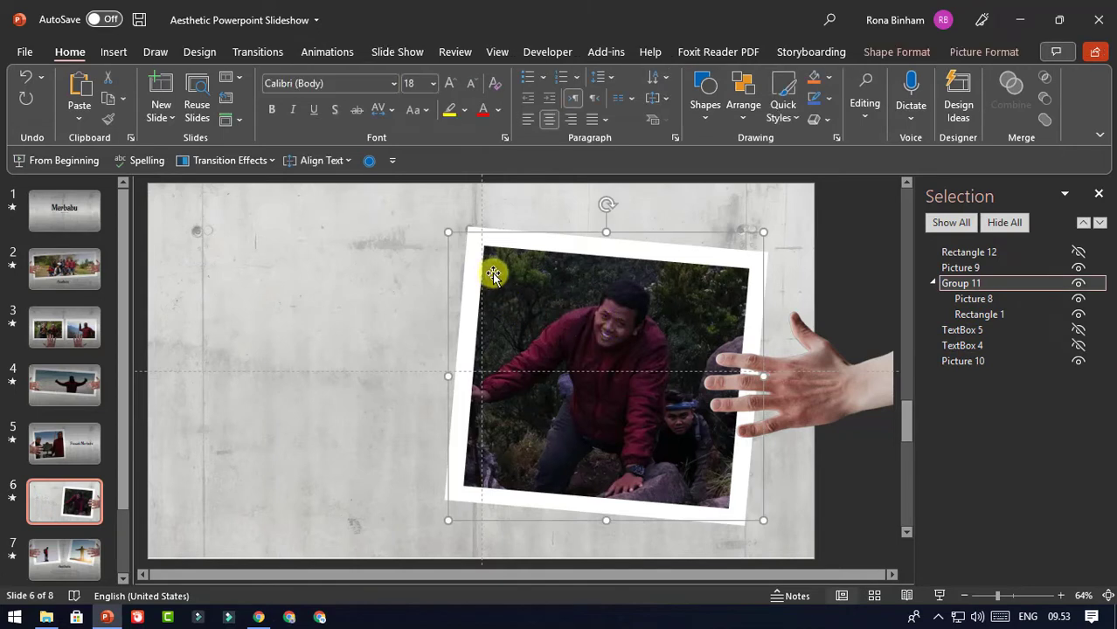
Nudge and drag the framed photo group to the left on slide 6
{"action": "left_click", "coordinate": [482, 229]}
{"action": "left_click", "coordinate": [512, 279]}
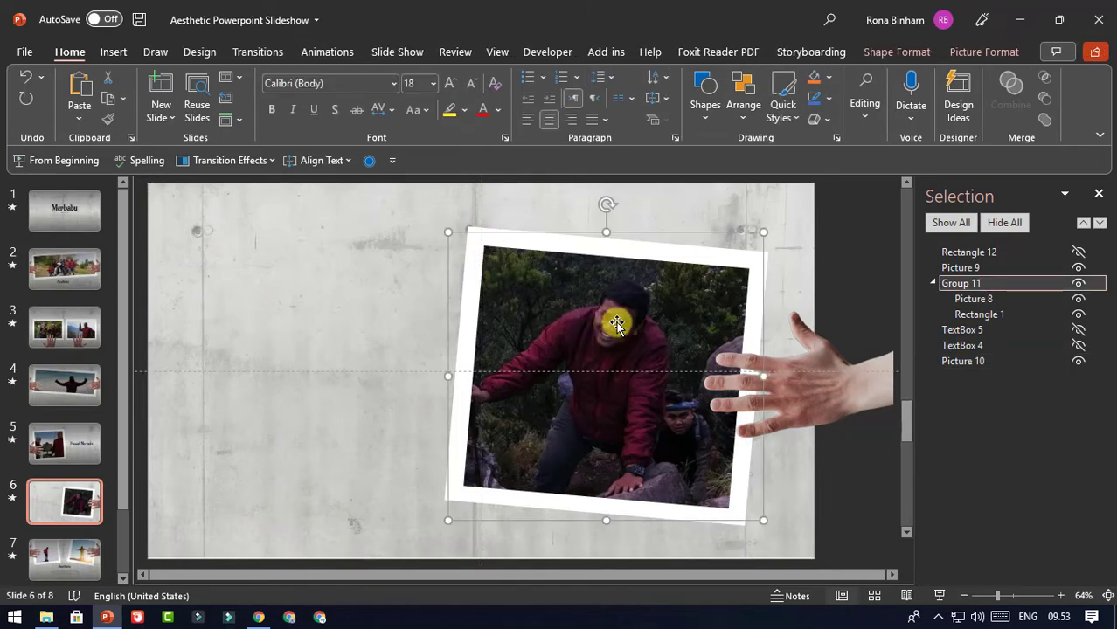
{"action": "key", "text": "Left"}
{"action": "key", "text": "Left"}
{"action": "key", "text": "Left"}
{"action": "key", "text": "Left"}
{"action": "key", "text": "Left"}
{"action": "key", "text": "Left"}
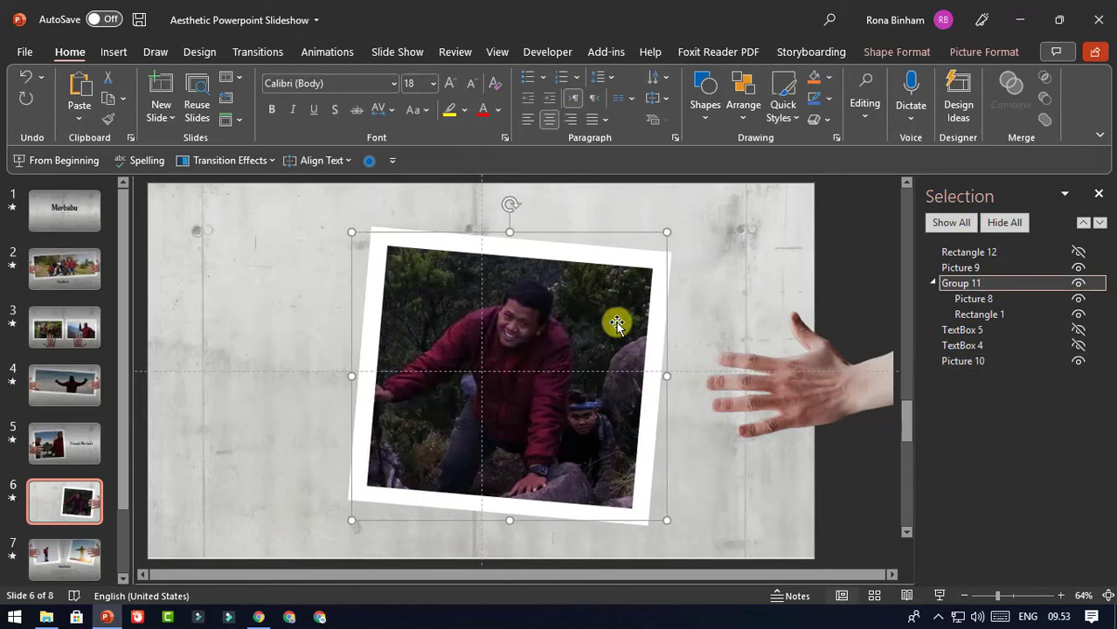
{"action": "left_click_drag", "start_coordinate": [541, 356], "coordinate": [512, 347]}
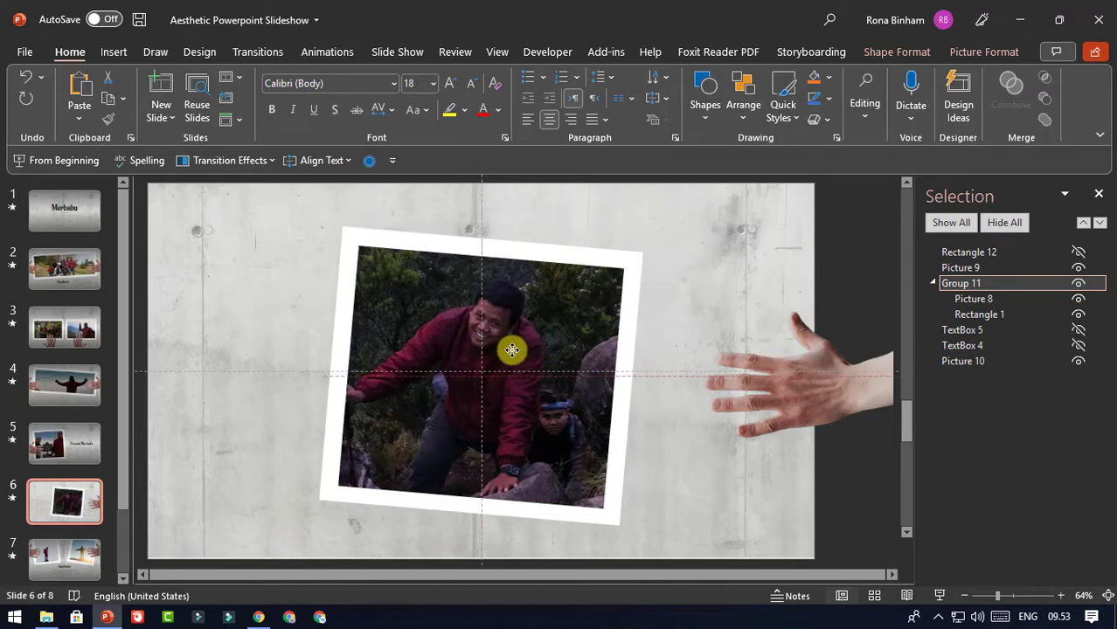
Enlarge the hand picture and slide it over the photo frame
{"action": "left_click_drag", "start_coordinate": [802, 397], "coordinate": [691, 380]}
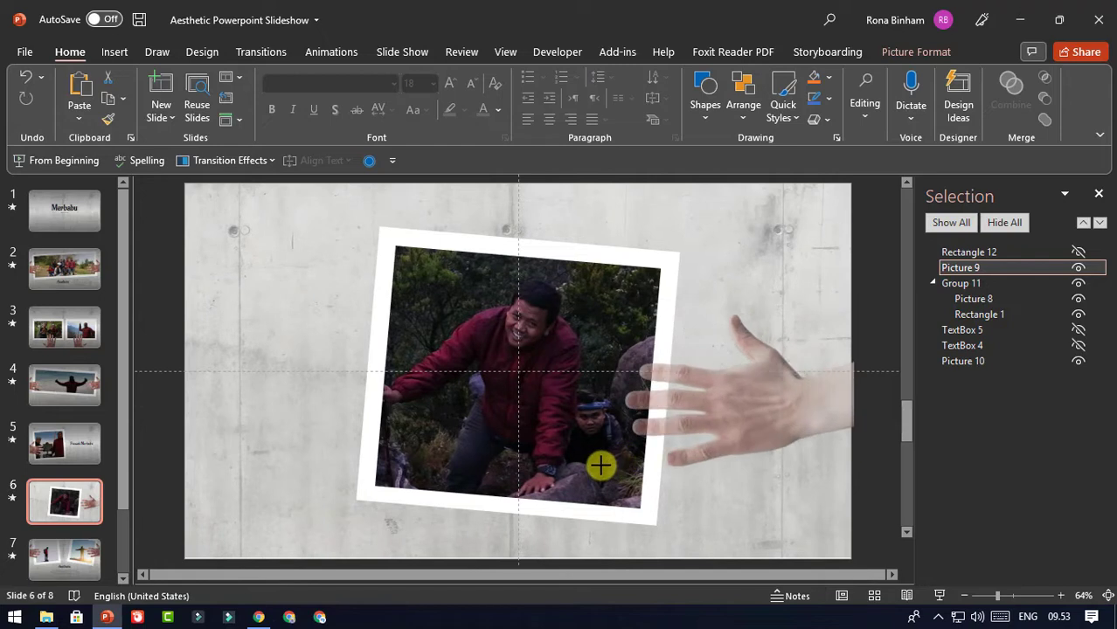
{"action": "left_click_drag", "start_coordinate": [637, 453], "coordinate": [568, 505]}
{"action": "mouse_move", "coordinate": [701, 451]}
{"action": "left_mouse_down"}
{"action": "mouse_move", "coordinate": [730, 434]}
{"action": "mouse_move", "coordinate": [738, 415]}
{"action": "left_mouse_up"}
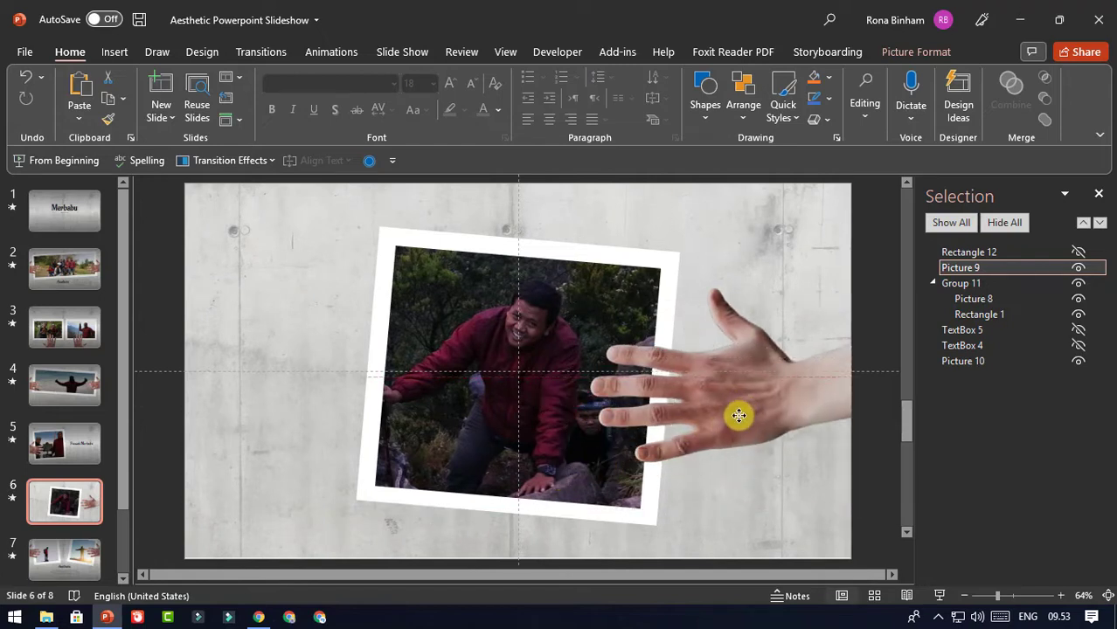
{"action": "left_click", "coordinate": [877, 253]}
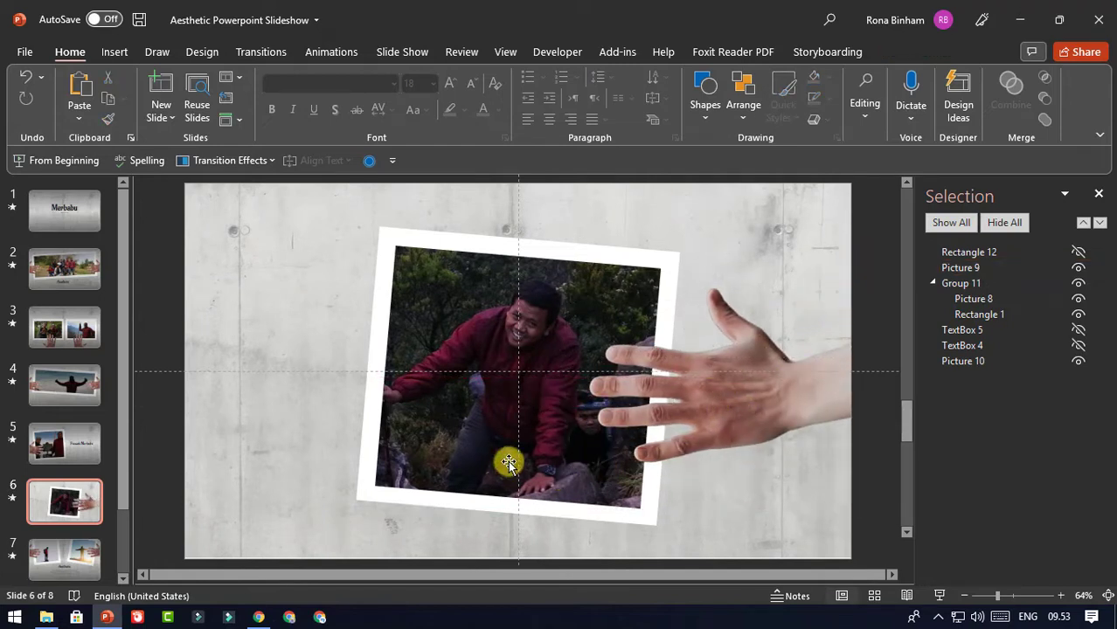
Enlarge the photo frame group, reposition it, then go to slide 7
{"action": "left_click", "coordinate": [557, 245]}
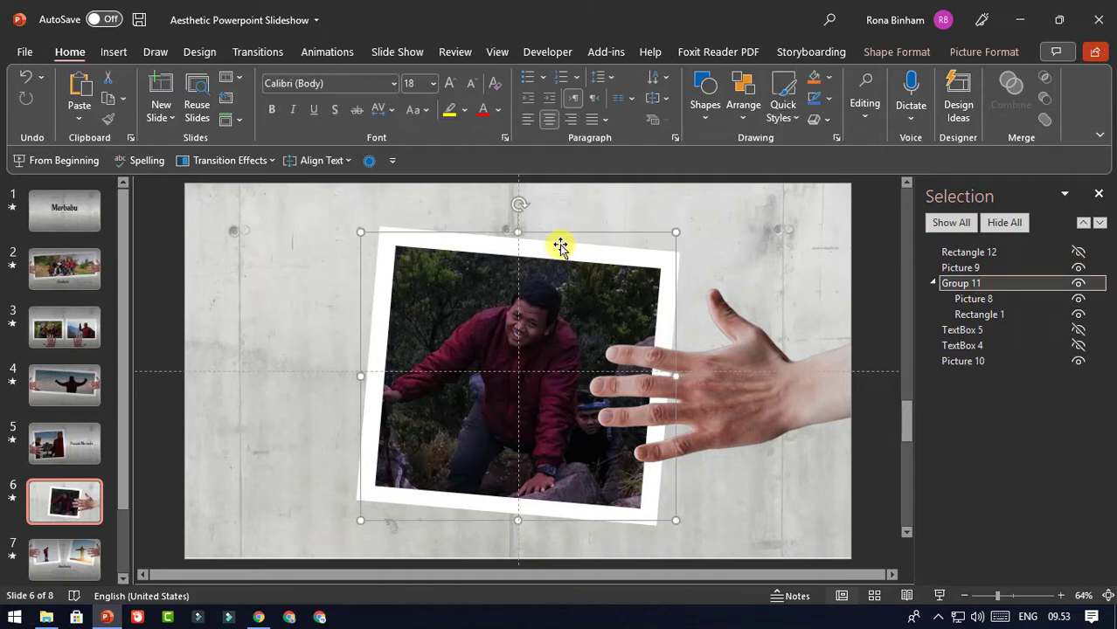
{"action": "key", "text": "Left"}
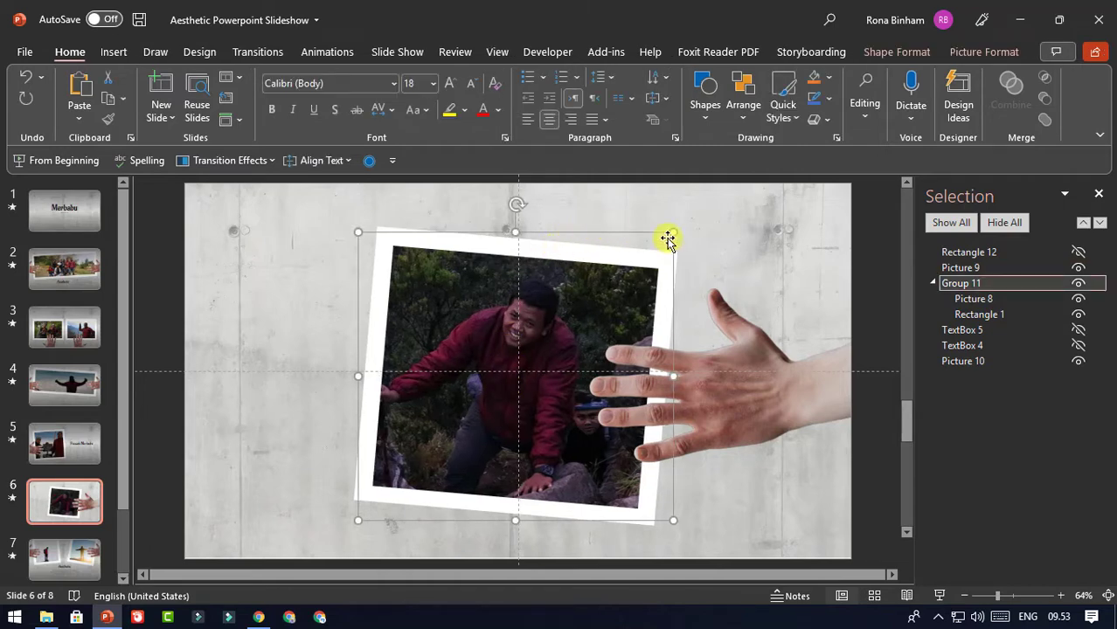
{"action": "left_click_drag", "start_coordinate": [683, 228], "coordinate": [704, 206]}
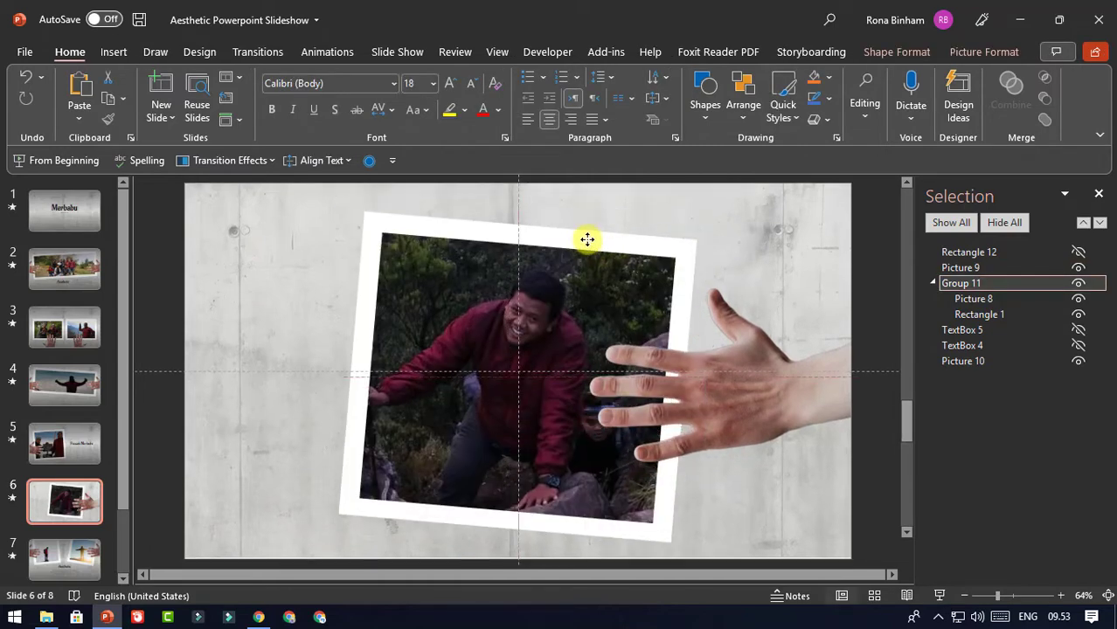
{"action": "left_click_drag", "start_coordinate": [553, 310], "coordinate": [523, 330]}
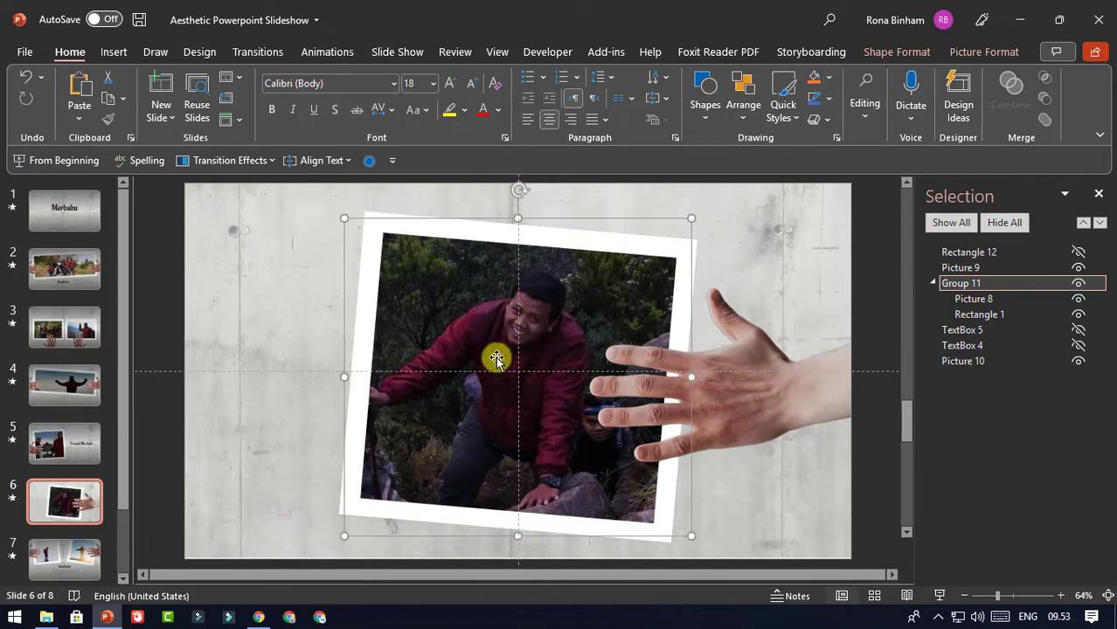
{"action": "left_click", "coordinate": [57, 554]}
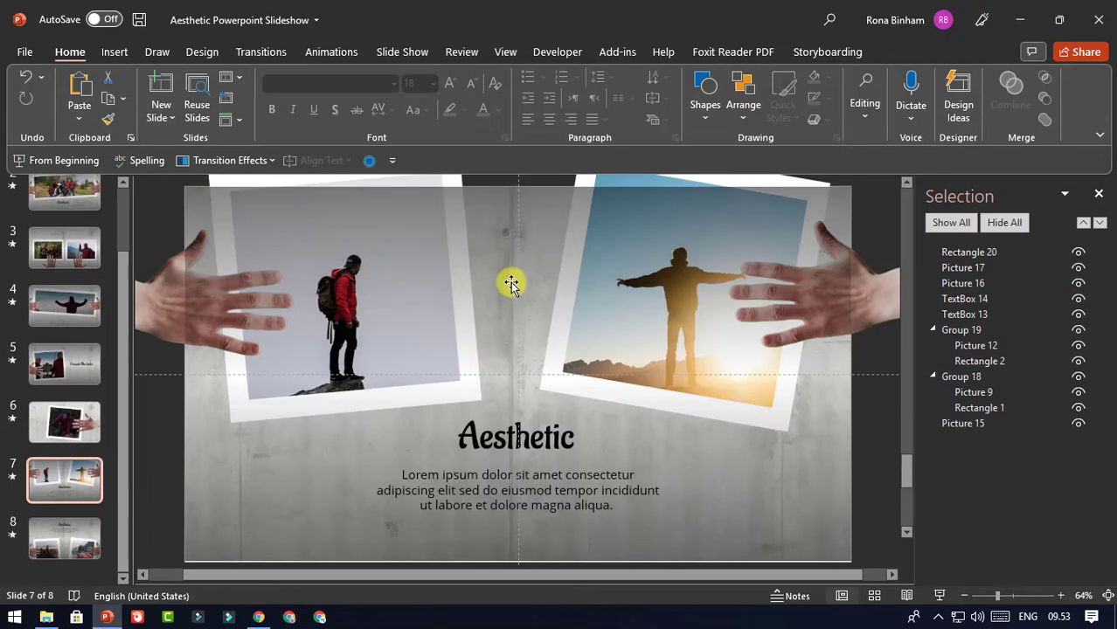
Hide slide 7's dark overlay and replace the left framed photo with IMG_1630
{"action": "left_click", "coordinate": [512, 284]}
{"action": "left_click", "coordinate": [1078, 252]}
{"action": "left_click", "coordinate": [355, 243]}
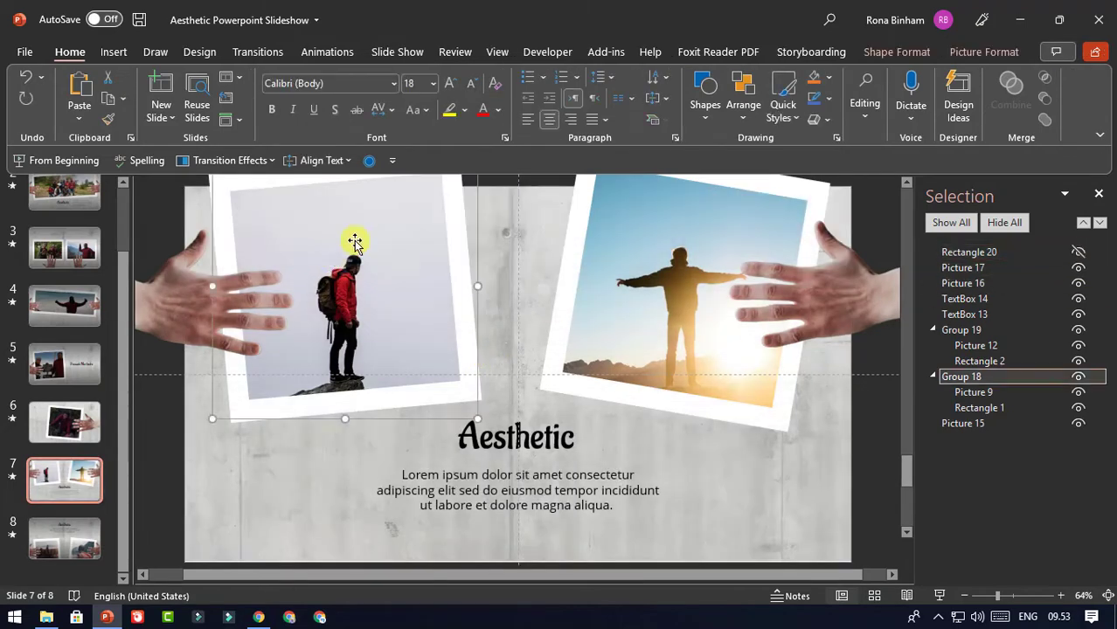
{"action": "left_click", "coordinate": [357, 239]}
{"action": "right_click", "coordinate": [360, 230]}
{"action": "mouse_move", "coordinate": [466, 346]}
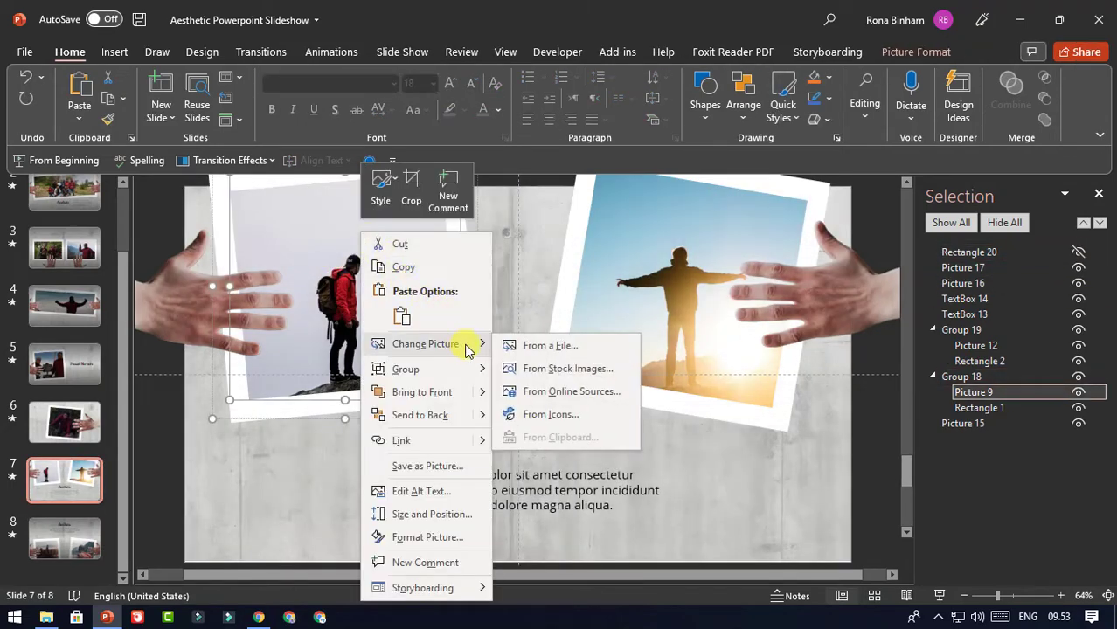
{"action": "left_click", "coordinate": [548, 346]}
{"action": "left_click", "coordinate": [262, 479]}
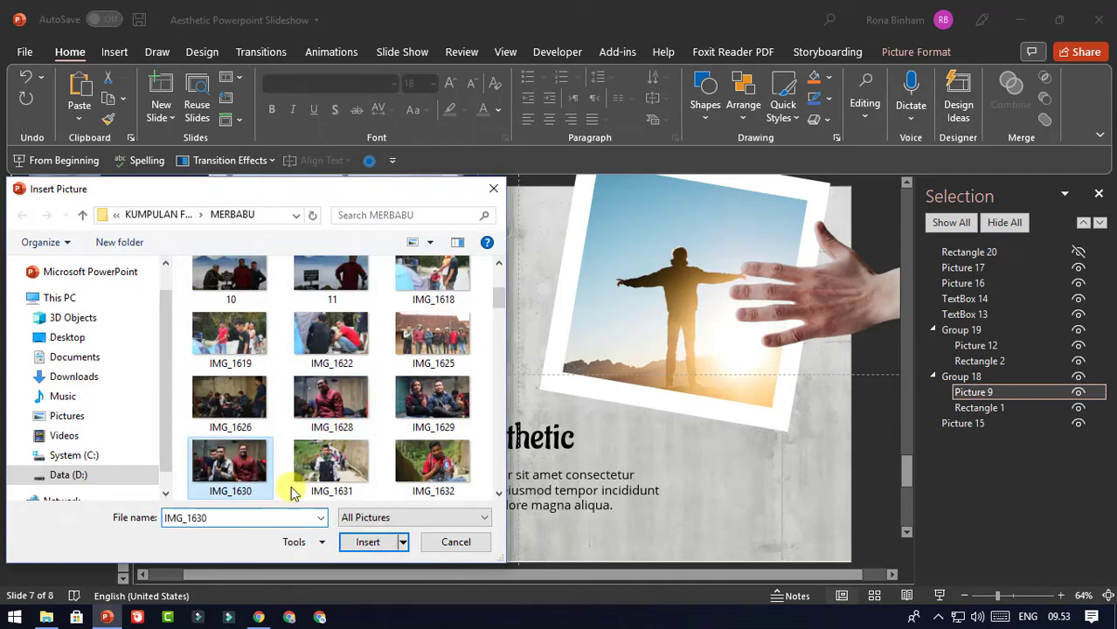
{"action": "left_click", "coordinate": [367, 543]}
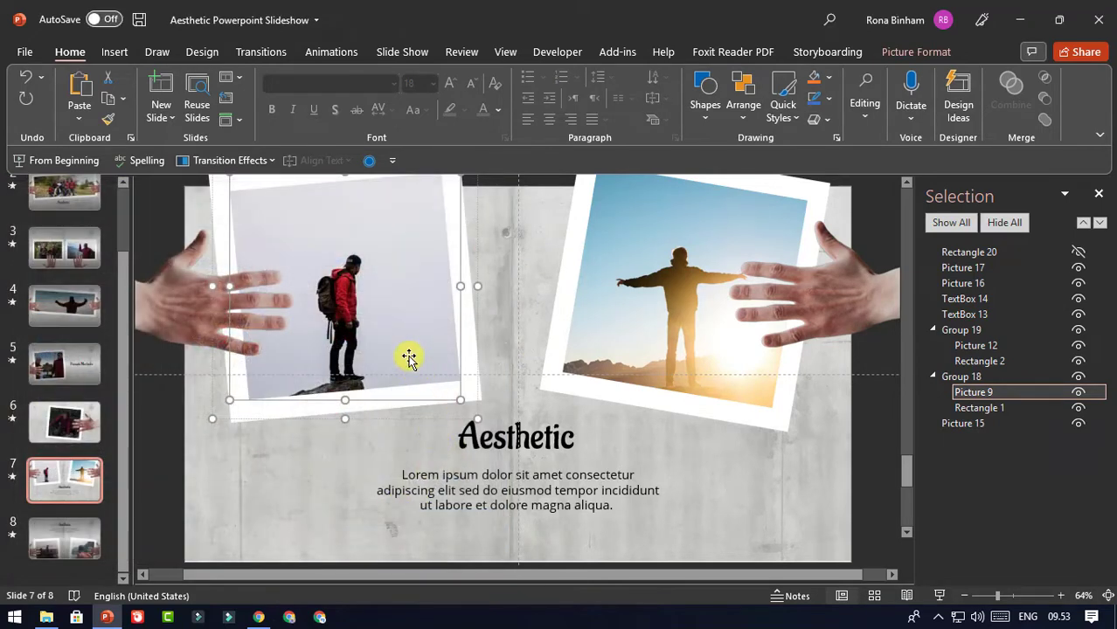
Replace the right framed photo with photo 02 from a file
{"action": "left_click", "coordinate": [686, 300]}
{"action": "left_click", "coordinate": [666, 206]}
{"action": "right_click", "coordinate": [667, 207]}
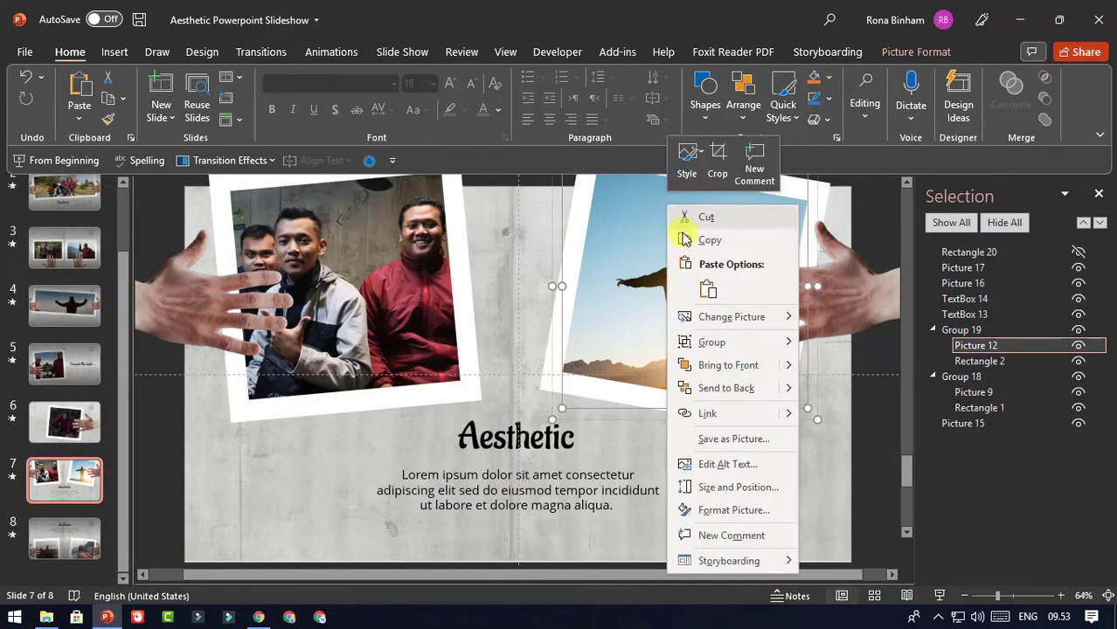
{"action": "mouse_move", "coordinate": [780, 322]}
{"action": "left_click", "coordinate": [841, 319]}
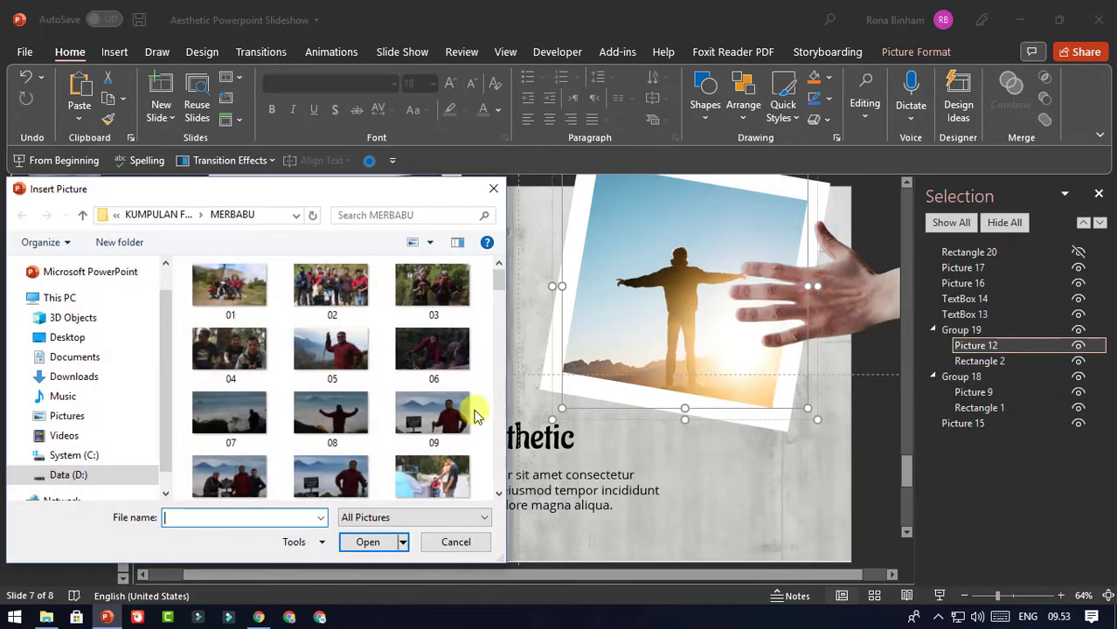
{"action": "left_click", "coordinate": [341, 281]}
{"action": "left_click", "coordinate": [368, 542]}
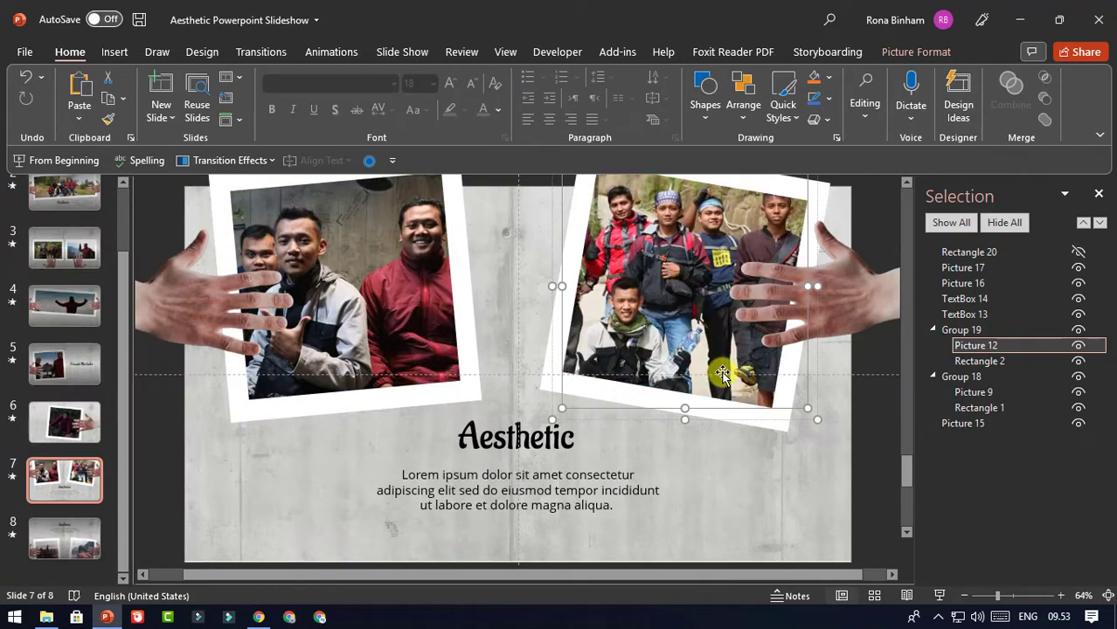
Hide the Aesthetic title and the Lorem ipsum text
{"action": "left_click", "coordinate": [551, 439]}
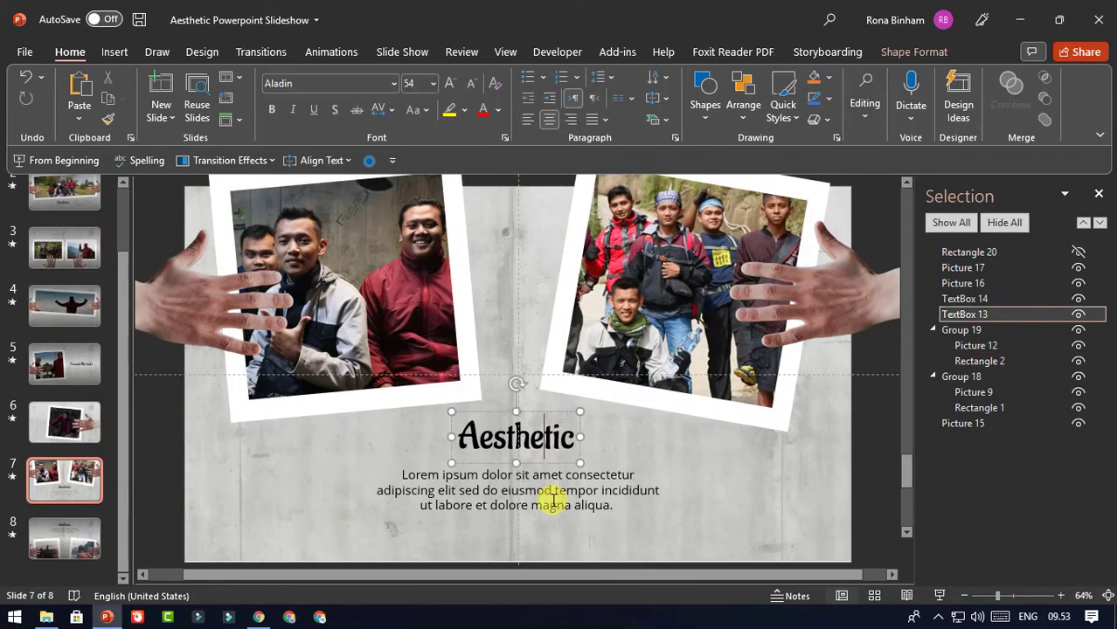
{"action": "left_click", "coordinate": [549, 499]}
{"action": "left_click", "coordinate": [1079, 313]}
{"action": "left_click", "coordinate": [1079, 299]}
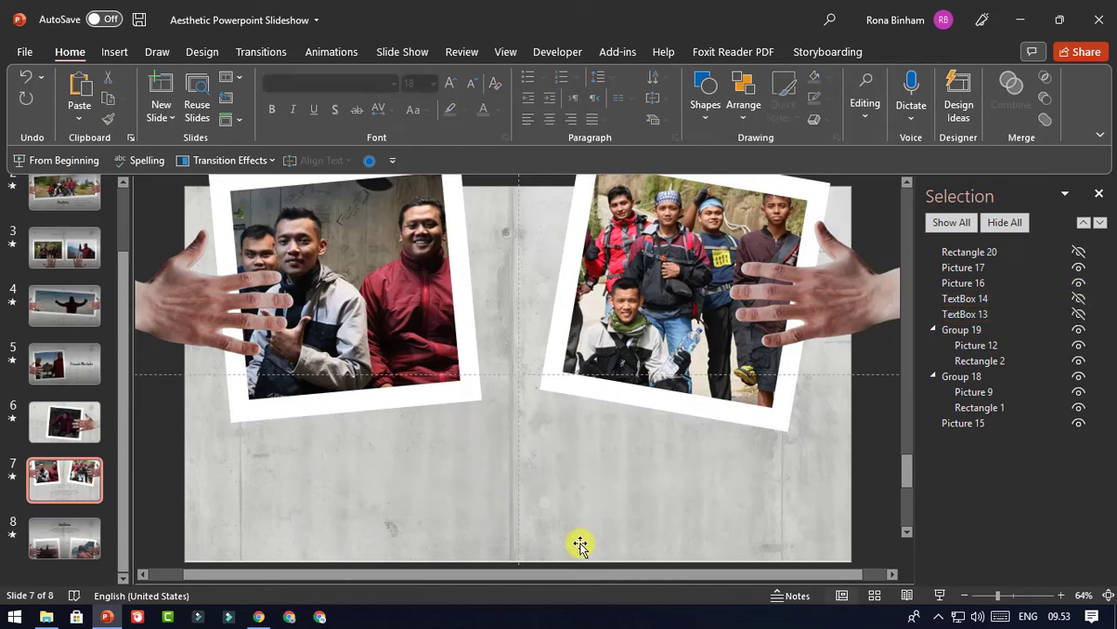
Zoom out and move both photo frames and hands down five nudges
{"action": "left_click", "coordinate": [983, 596]}
{"action": "left_click_drag", "start_coordinate": [772, 434], "coordinate": [203, 245]}
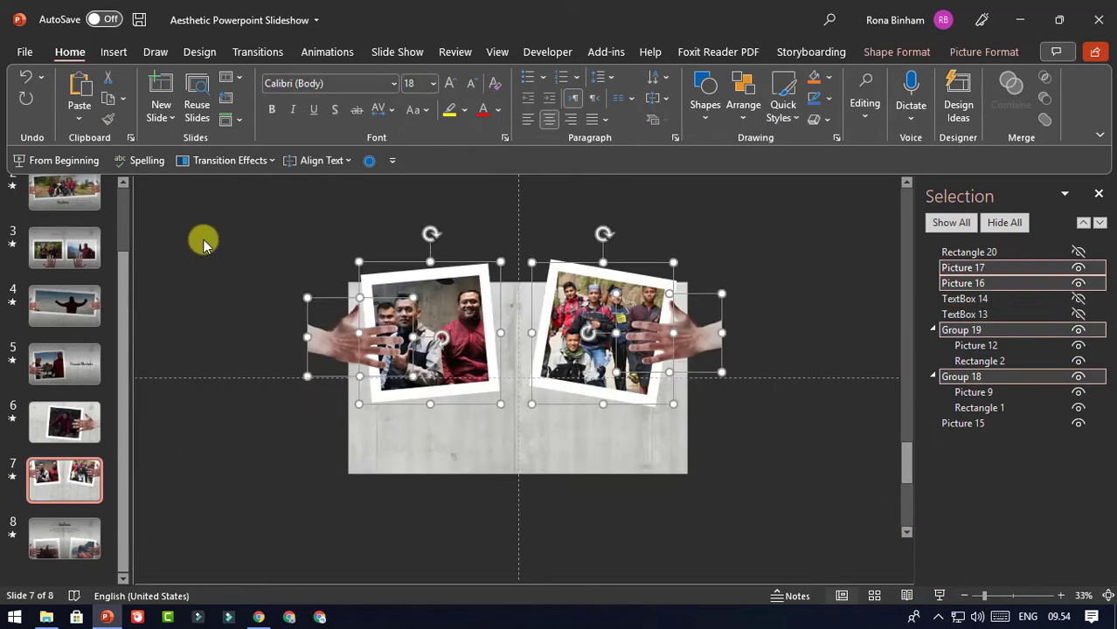
{"action": "key", "text": "Down"}
{"action": "key", "text": "Down"}
{"action": "key", "text": "Down"}
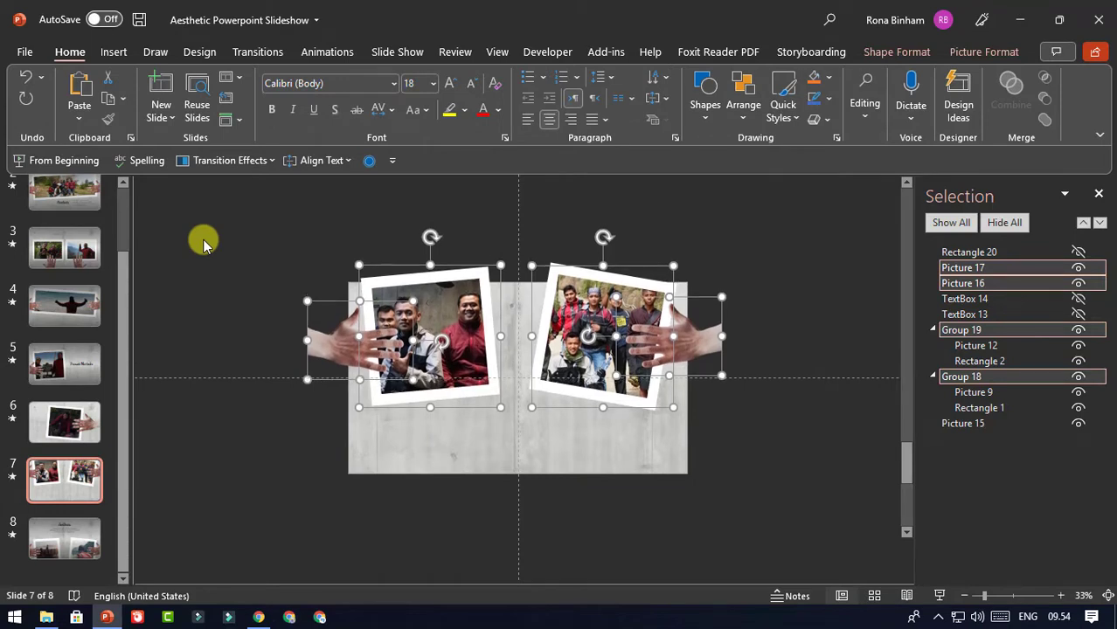
{"action": "key", "text": "Down"}
{"action": "key", "text": "Down"}
{"action": "key", "text": "Down"}
{"action": "key", "text": "Down"}
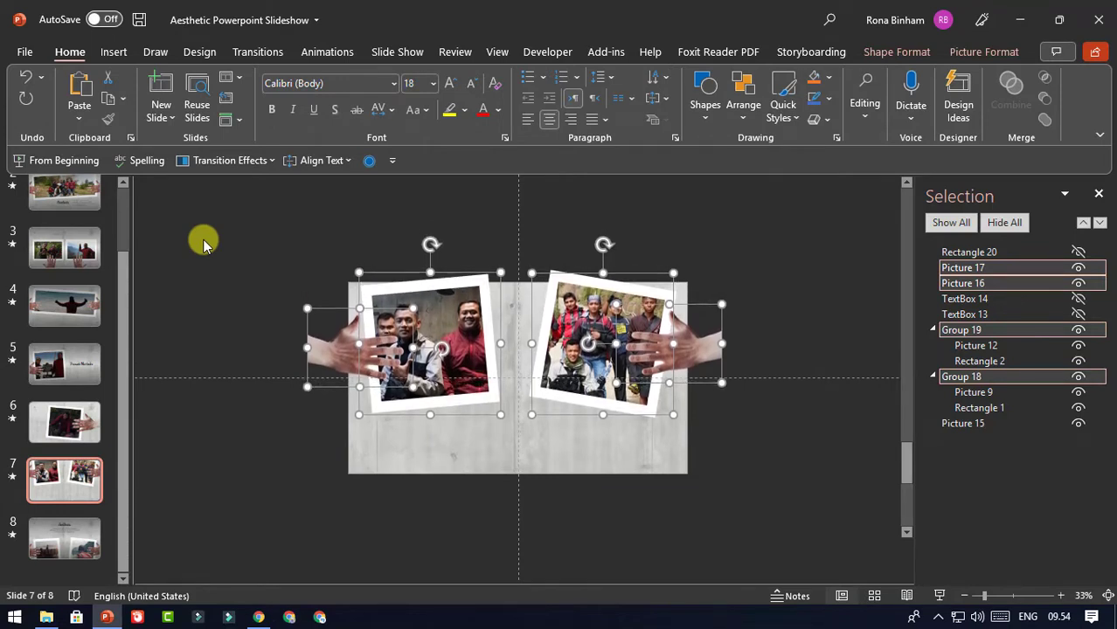
{"action": "key", "text": "Down"}
{"action": "key", "text": "Down"}
{"action": "key", "text": "Down"}
{"action": "key", "text": "Down"}
{"action": "key", "text": "Down"}
{"action": "key", "text": "Down"}
{"action": "key", "text": "Down"}
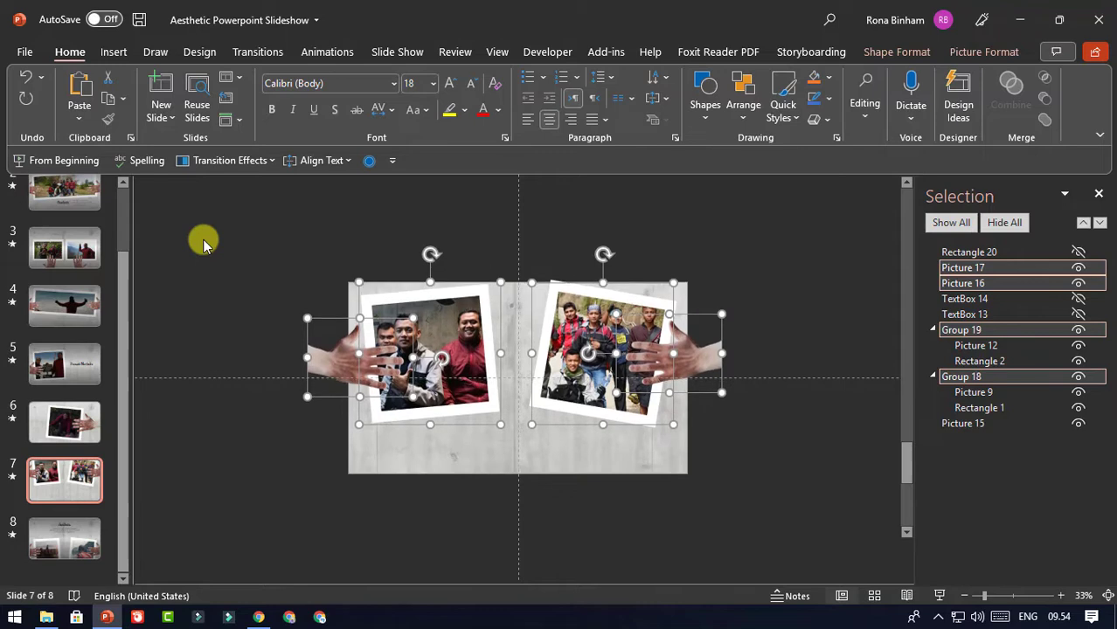
{"action": "key", "text": "Down"}
{"action": "key", "text": "Down"}
{"action": "key", "text": "Down"}
{"action": "key", "text": "Down"}
{"action": "key", "text": "Down"}
{"action": "key", "text": "Down"}
{"action": "key", "text": "Down"}
{"action": "key", "text": "Down"}
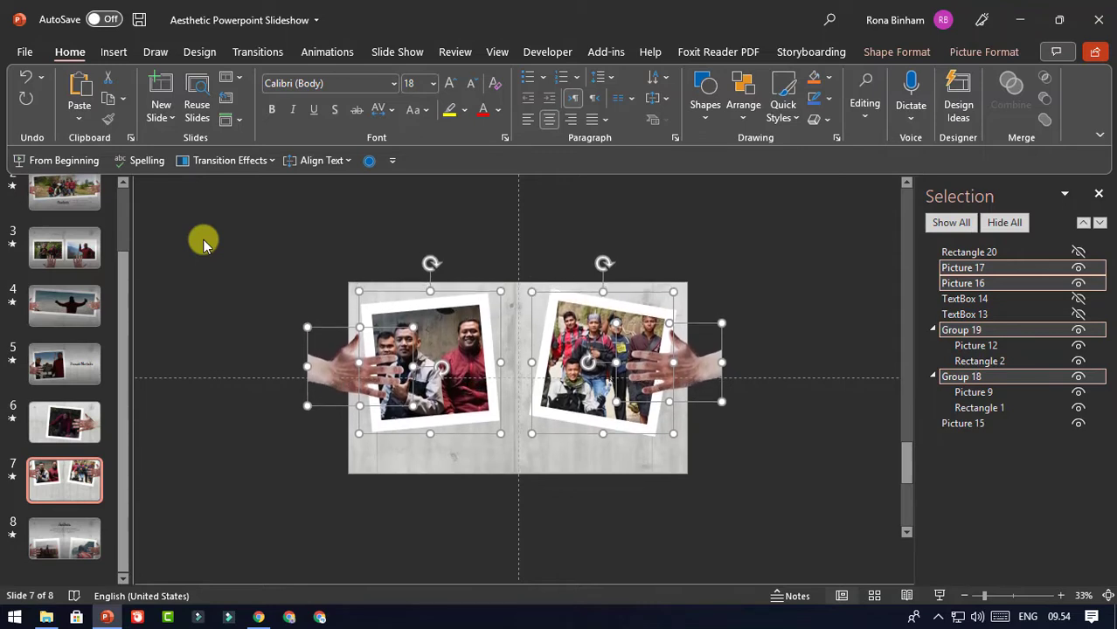
{"action": "key", "text": "Down"}
{"action": "key", "text": "Down"}
{"action": "left_click", "coordinate": [668, 253]}
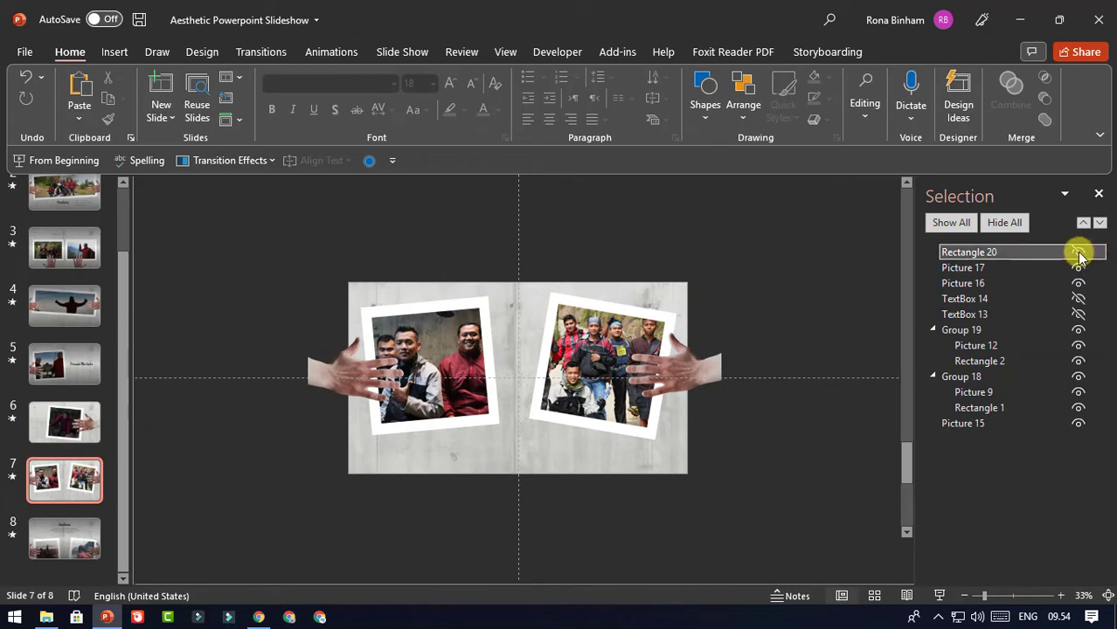
Show the darkening overlays again on slides 7 and 6, then go to slide 8
{"action": "left_click", "coordinate": [1078, 252]}
{"action": "left_click", "coordinate": [75, 359]}
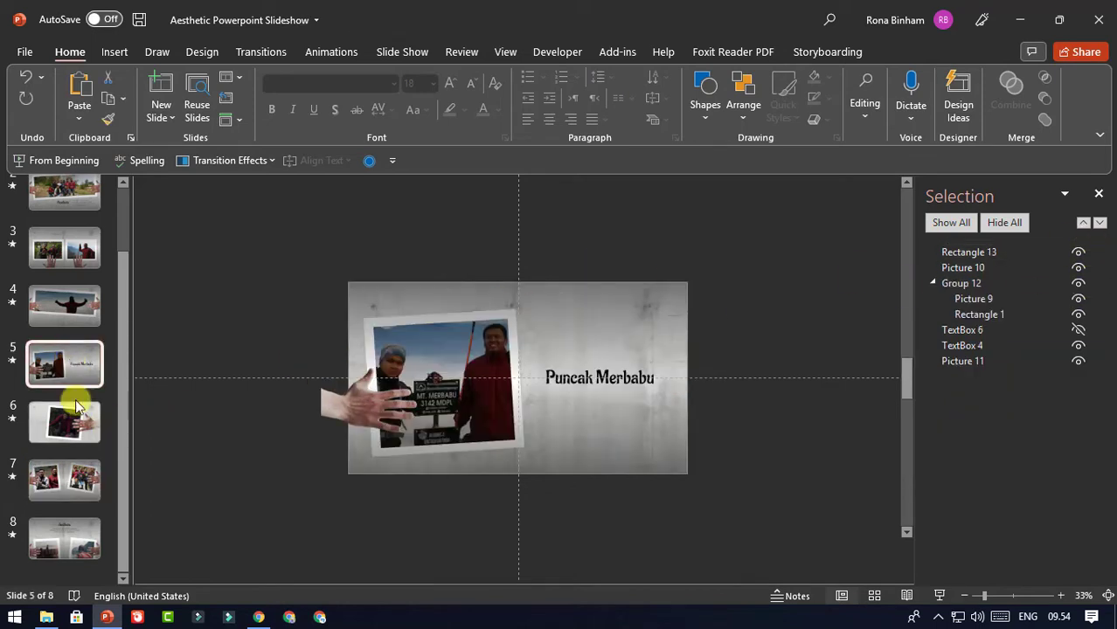
{"action": "left_click", "coordinate": [92, 423]}
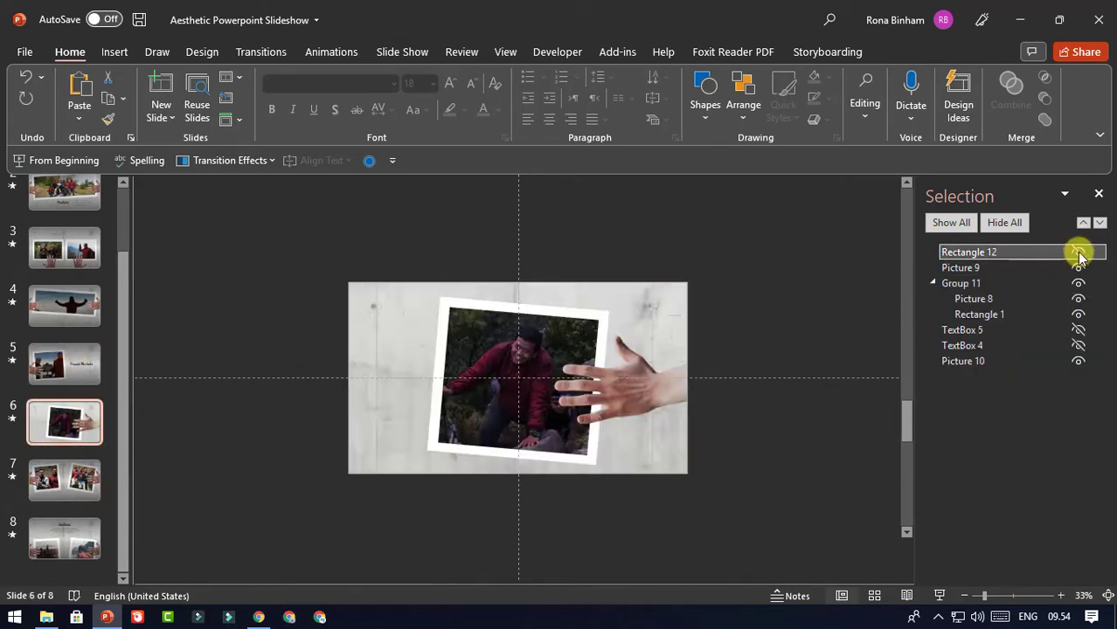
{"action": "left_click", "coordinate": [1079, 252]}
{"action": "left_click", "coordinate": [76, 547]}
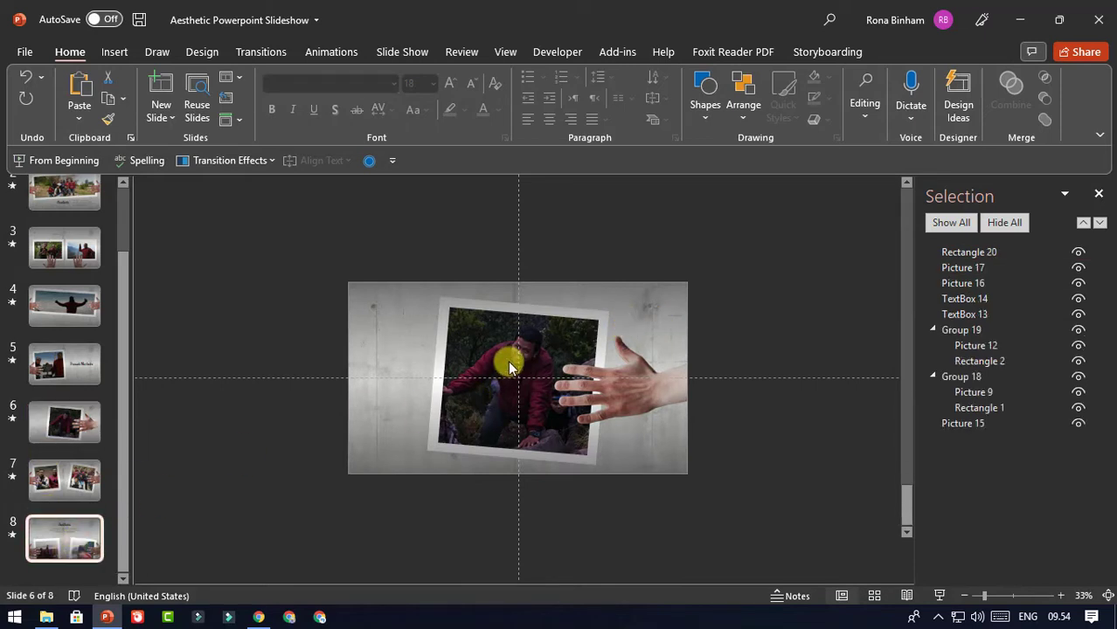
Hide slide 8's overlay and replace the left photo with IMG_1758
{"action": "left_click", "coordinate": [558, 291]}
{"action": "left_click", "coordinate": [1079, 252]}
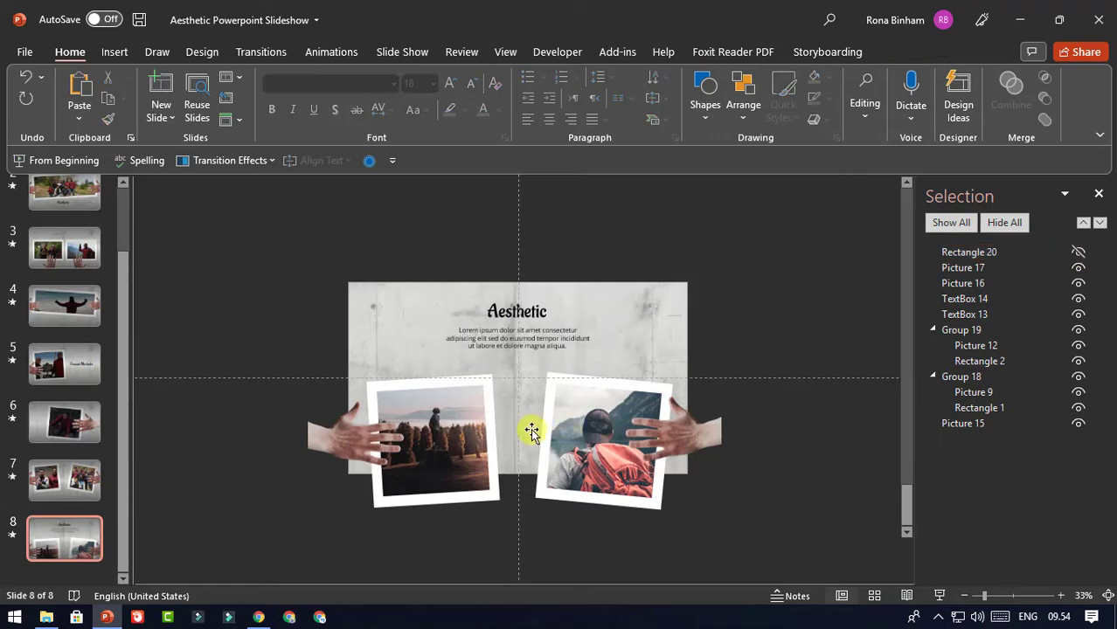
{"action": "left_click", "coordinate": [443, 406]}
{"action": "left_click", "coordinate": [444, 403]}
{"action": "right_click", "coordinate": [445, 402]}
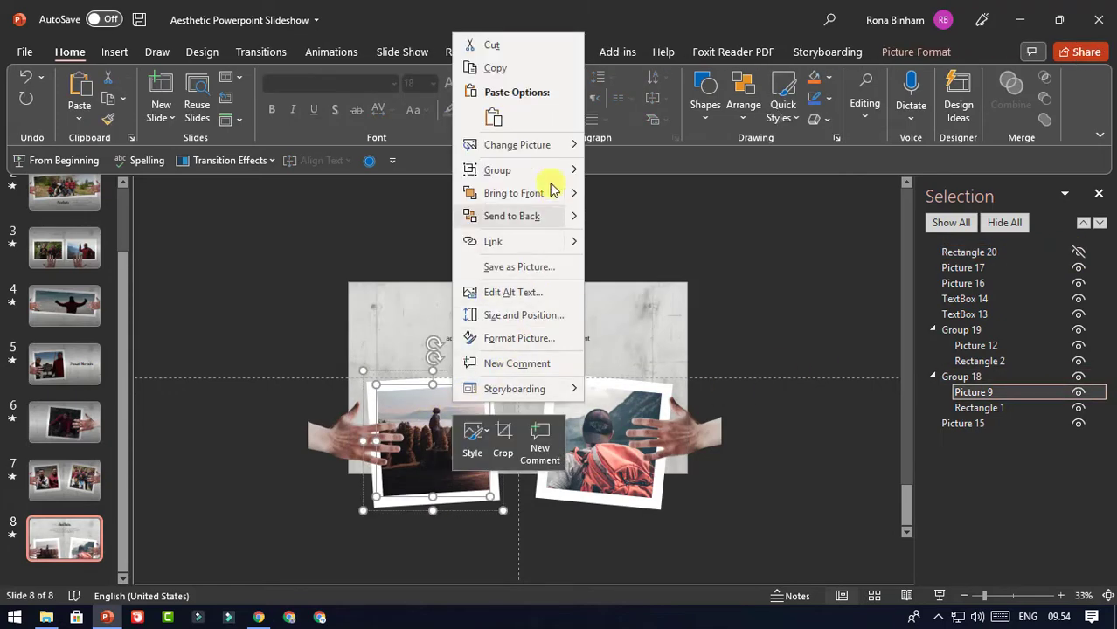
{"action": "left_click", "coordinate": [623, 145]}
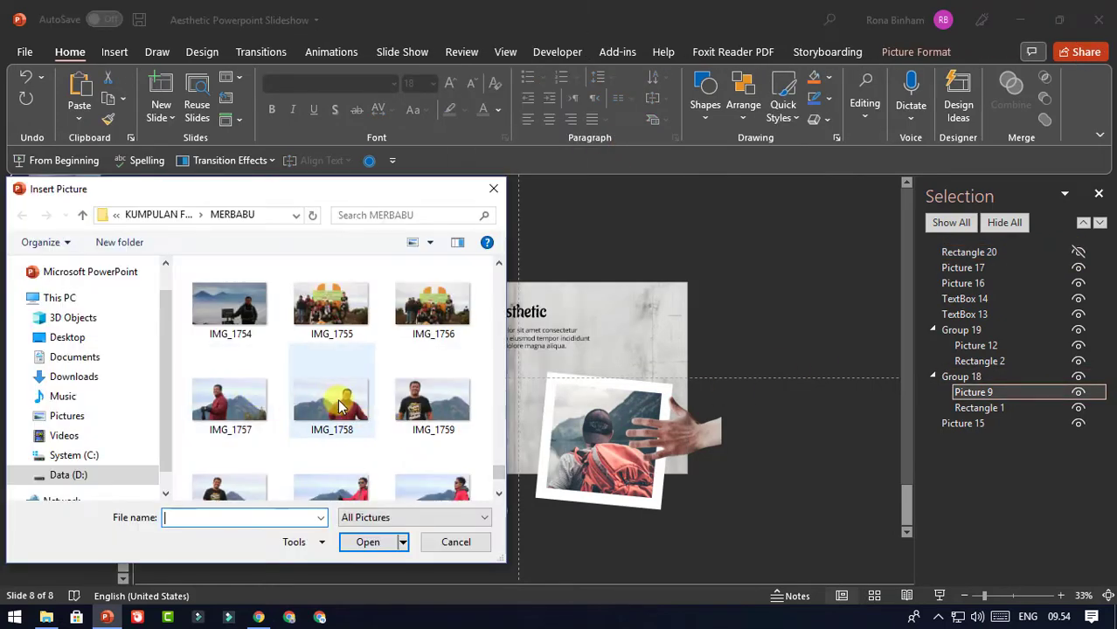
{"action": "left_click", "coordinate": [358, 444]}
{"action": "left_click", "coordinate": [378, 545]}
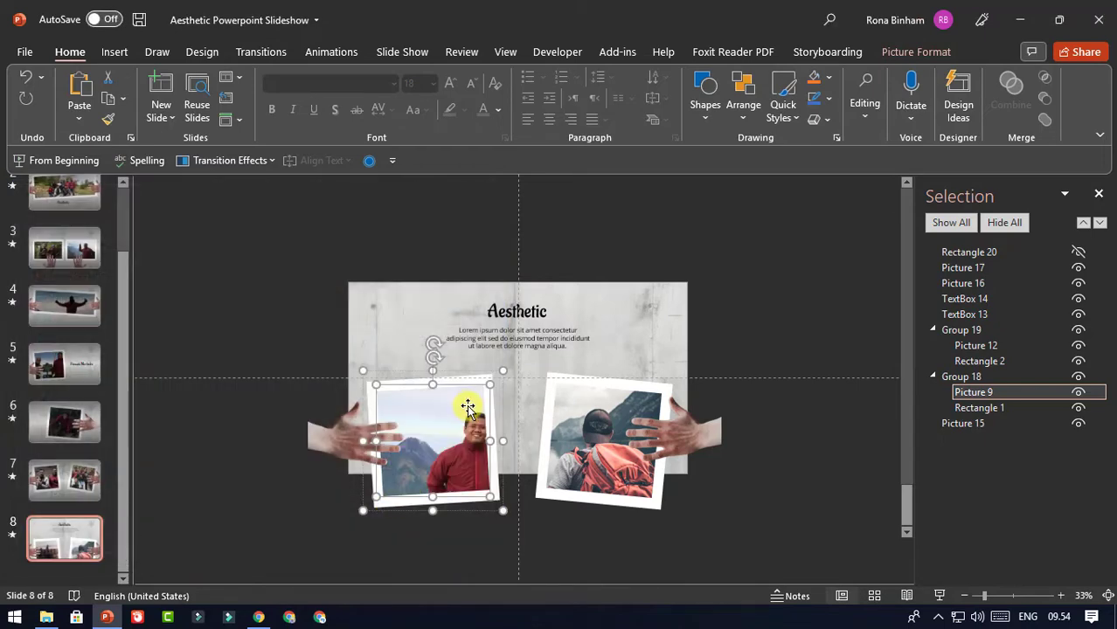
Crop the left photo, enlarging and reframing it within its frame
{"action": "left_click", "coordinate": [937, 55]}
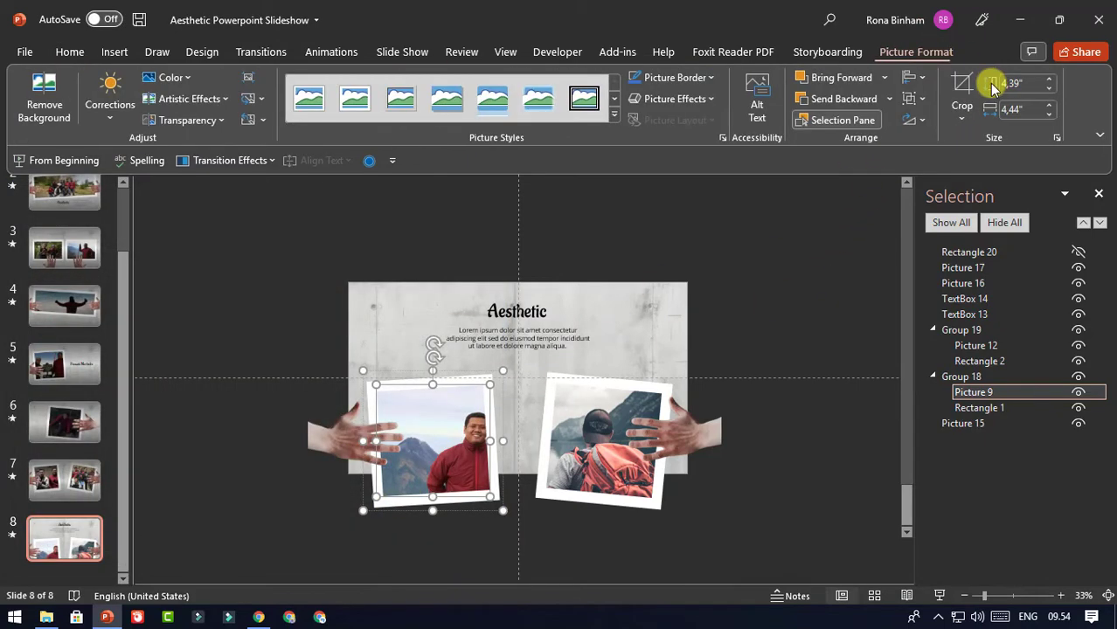
{"action": "double_click", "coordinate": [498, 411]}
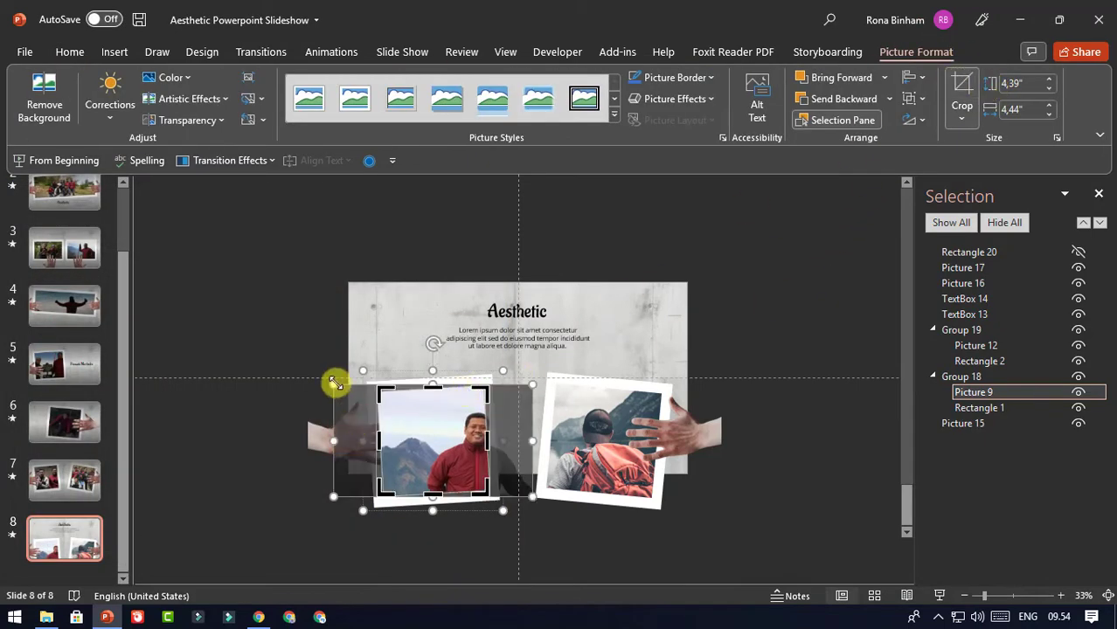
{"action": "left_click_drag", "start_coordinate": [333, 382], "coordinate": [316, 379]}
{"action": "left_click_drag", "start_coordinate": [318, 494], "coordinate": [273, 519]}
{"action": "left_click_drag", "start_coordinate": [275, 378], "coordinate": [249, 362]}
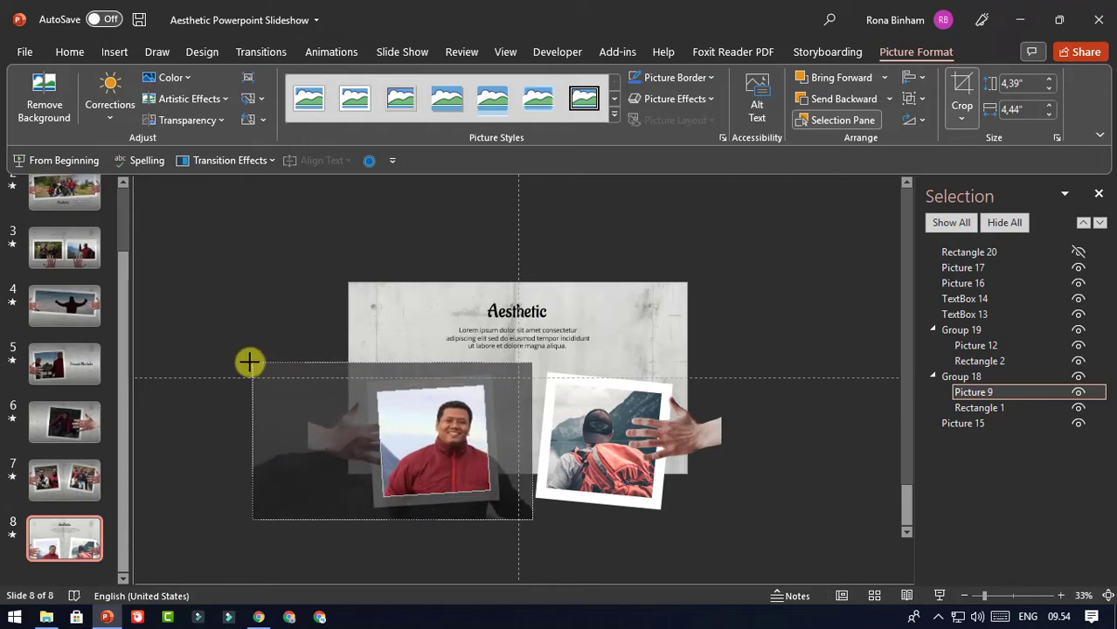
{"action": "left_click", "coordinate": [264, 306]}
Replace the right backpacker photo with IMG_1724 from a file
{"action": "left_click", "coordinate": [586, 398]}
{"action": "left_click", "coordinate": [585, 398]}
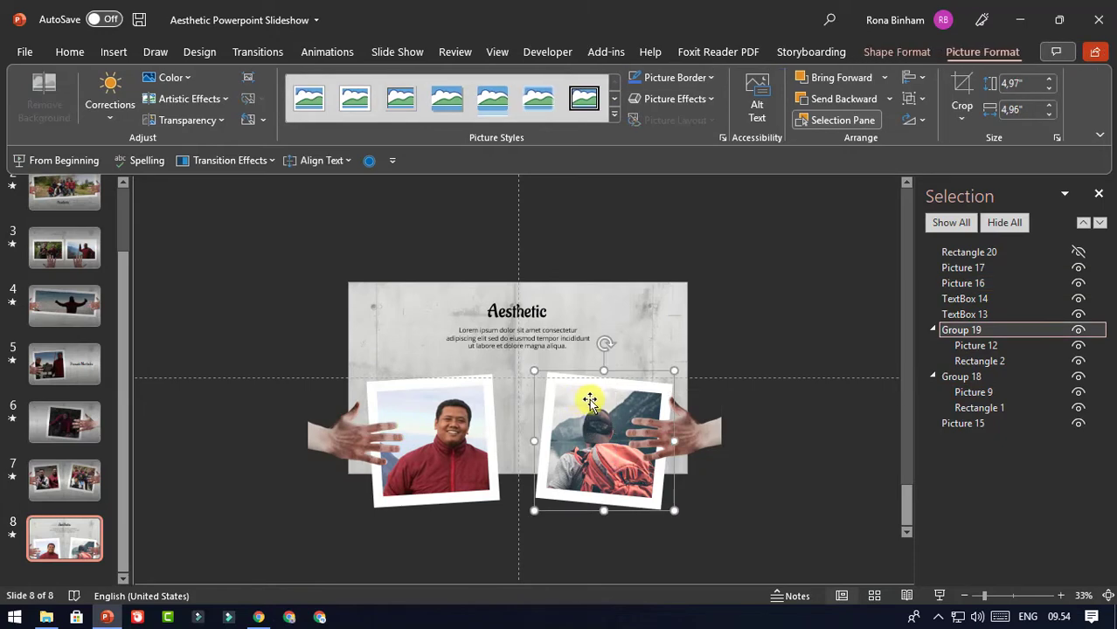
{"action": "left_click", "coordinate": [586, 398]}
{"action": "right_click", "coordinate": [587, 398]}
{"action": "mouse_move", "coordinate": [678, 142]}
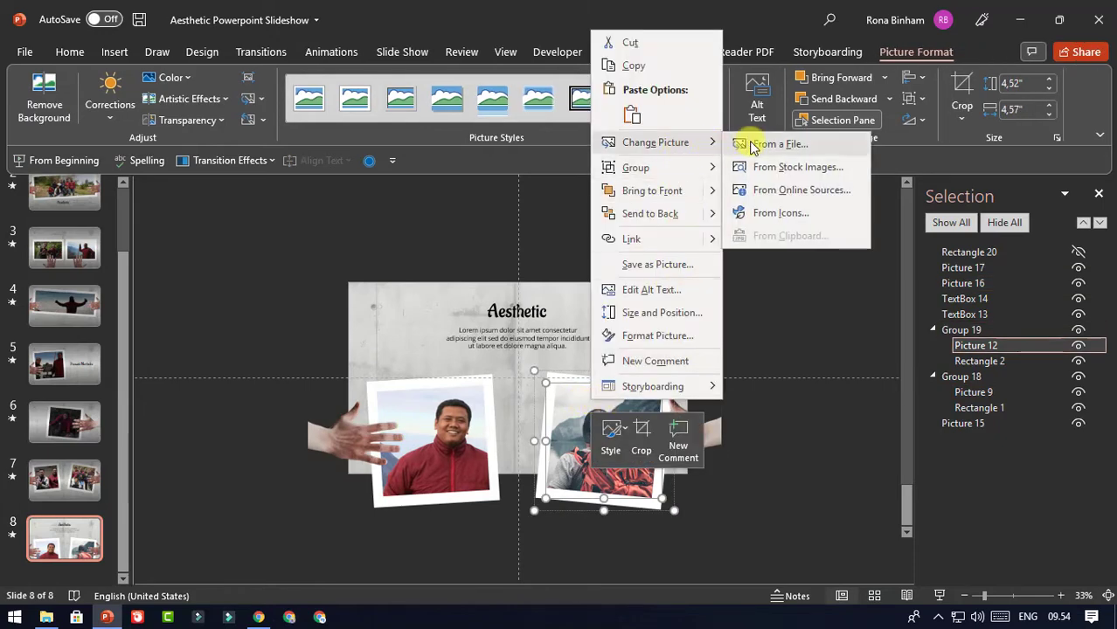
{"action": "left_click", "coordinate": [753, 143]}
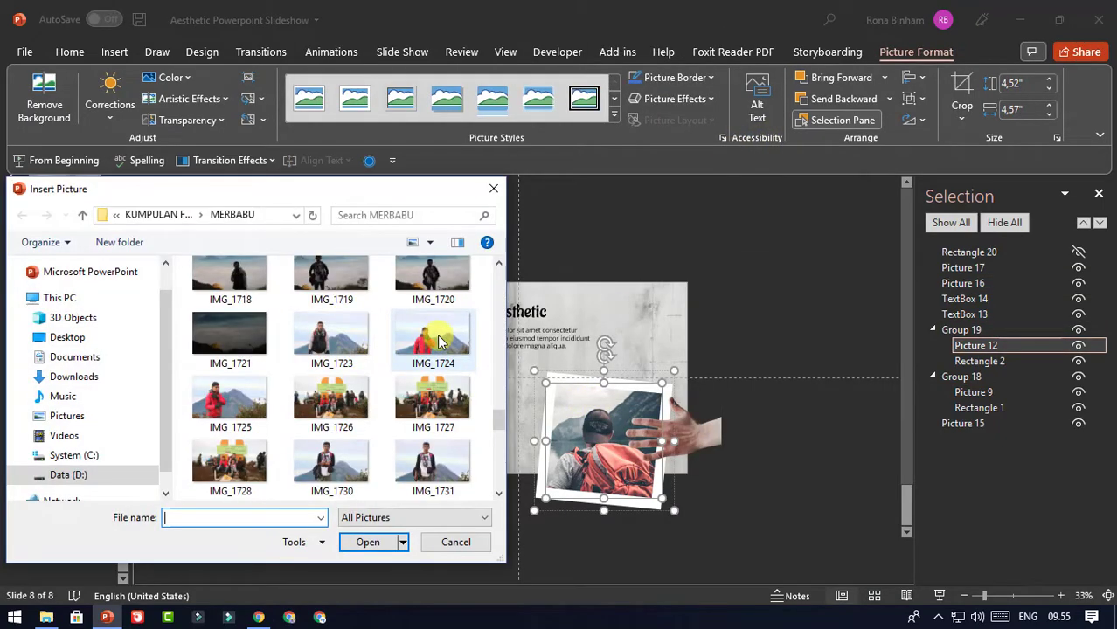
{"action": "left_click", "coordinate": [440, 341]}
{"action": "left_click", "coordinate": [368, 543]}
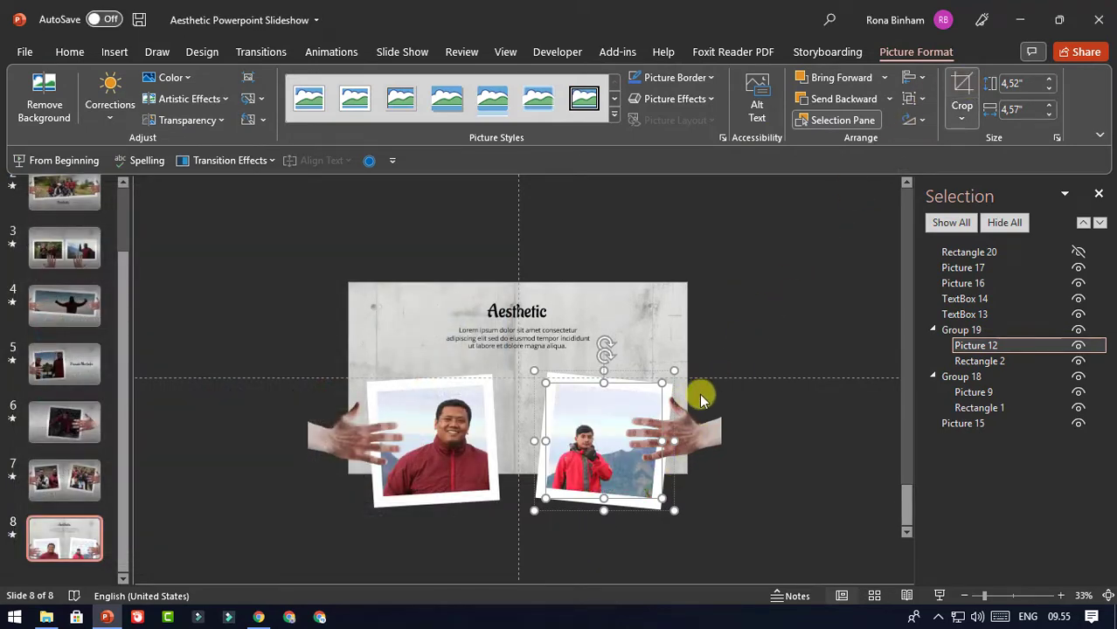
Crop IMG_1724 so it fills the right frame
{"action": "double_click", "coordinate": [675, 382]}
{"action": "left_click_drag", "start_coordinate": [710, 382], "coordinate": [750, 354]}
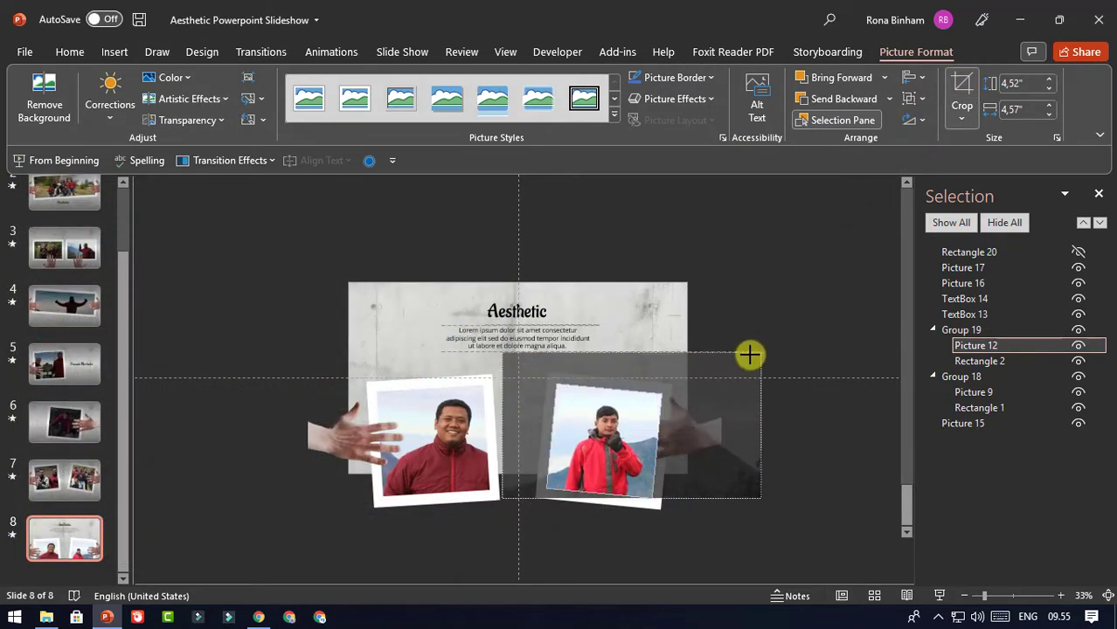
{"action": "left_click", "coordinate": [789, 288]}
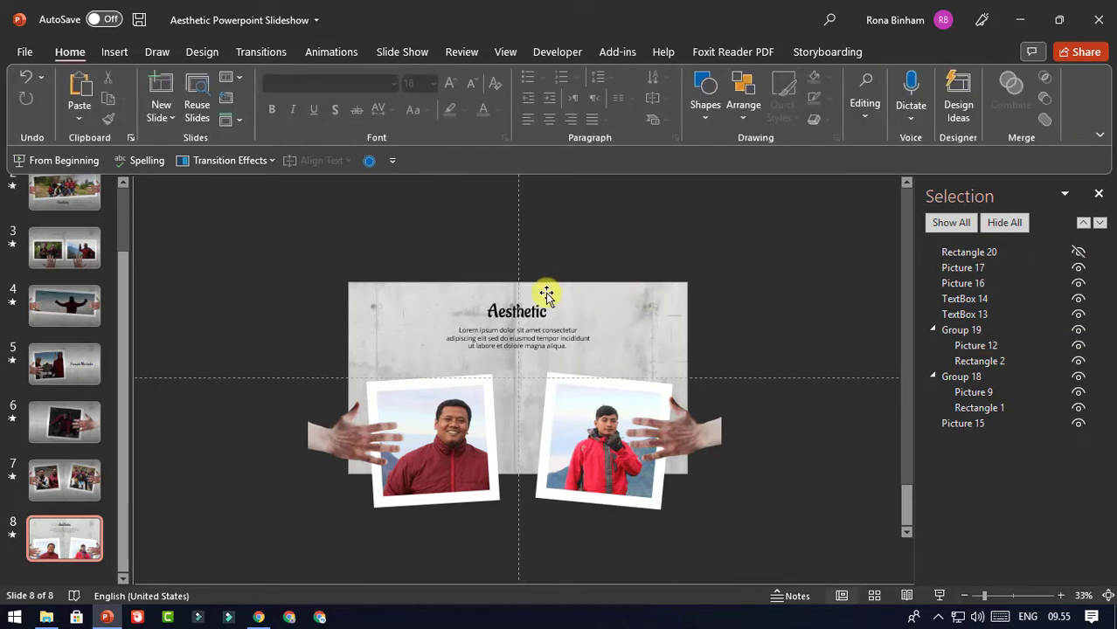
Hide the lorem text and Aesthetic title on slide 8
{"action": "left_click", "coordinate": [531, 330]}
{"action": "left_click", "coordinate": [515, 300], "text": "shift"}
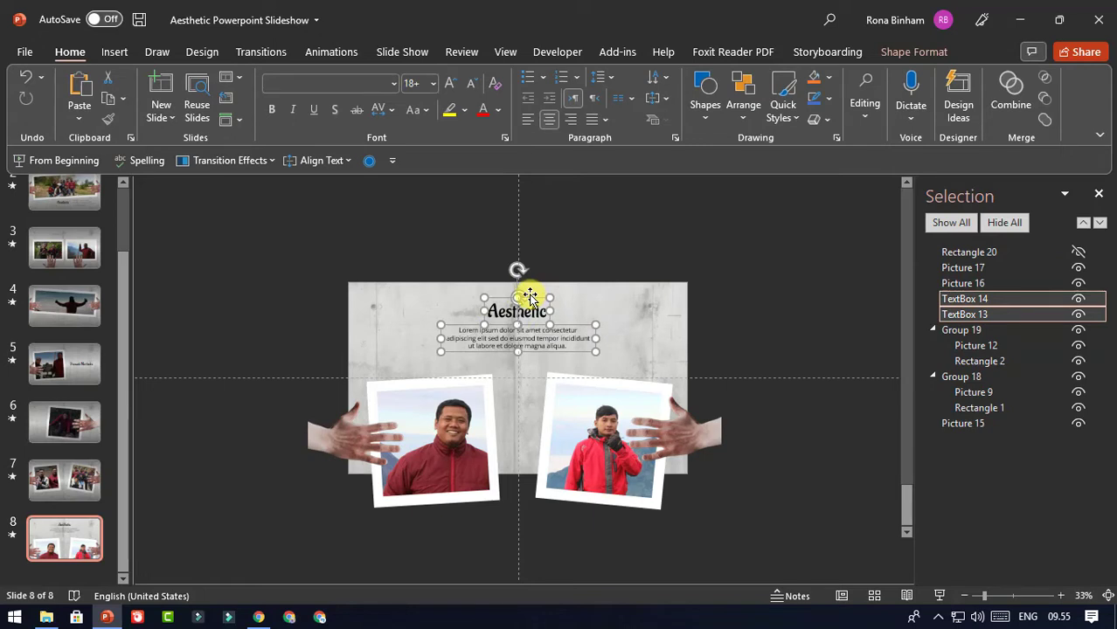
{"action": "left_click", "coordinate": [1079, 313]}
{"action": "left_click", "coordinate": [1079, 299]}
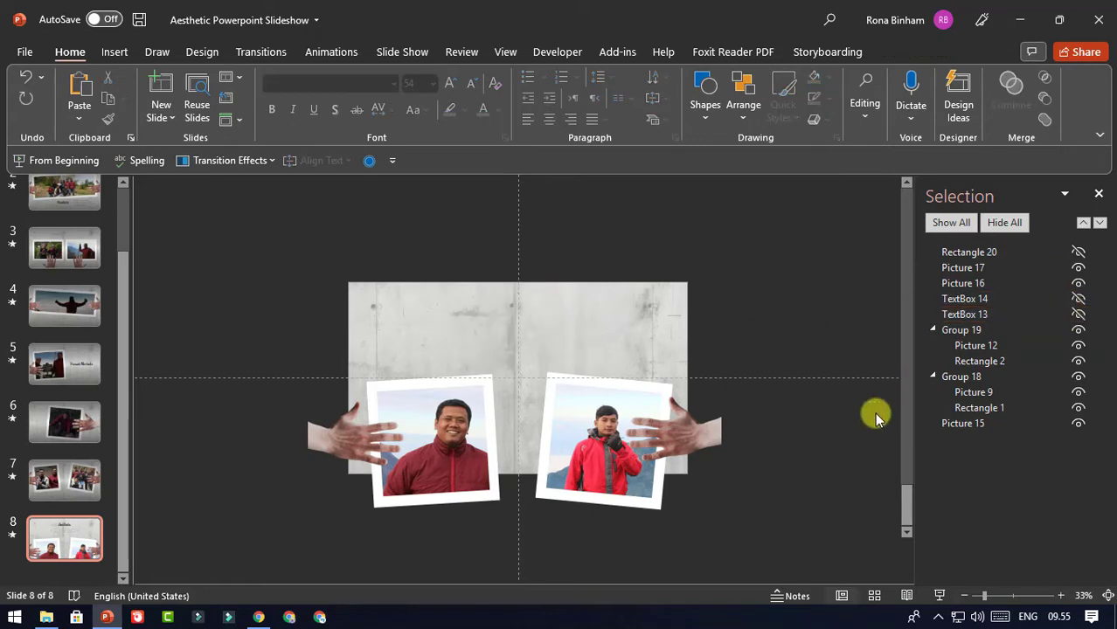
Raise both framed photos and hands six nudges and show the grey overlay again
{"action": "left_click_drag", "start_coordinate": [792, 525], "coordinate": [127, 319]}
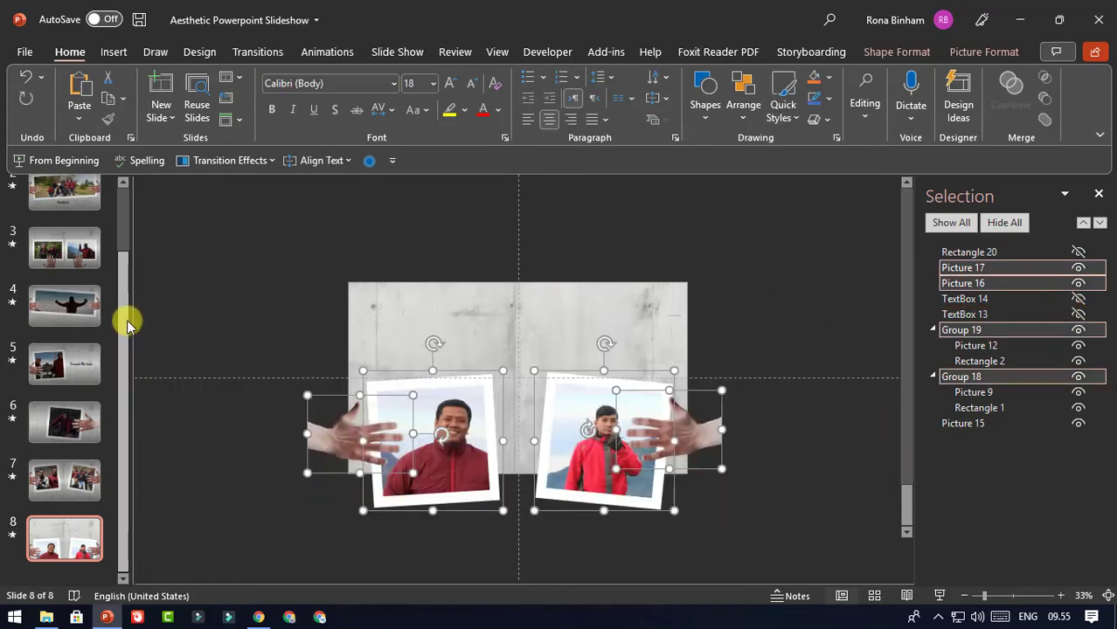
{"action": "key", "text": "Up"}
{"action": "key", "text": "Up"}
{"action": "key", "text": "Up"}
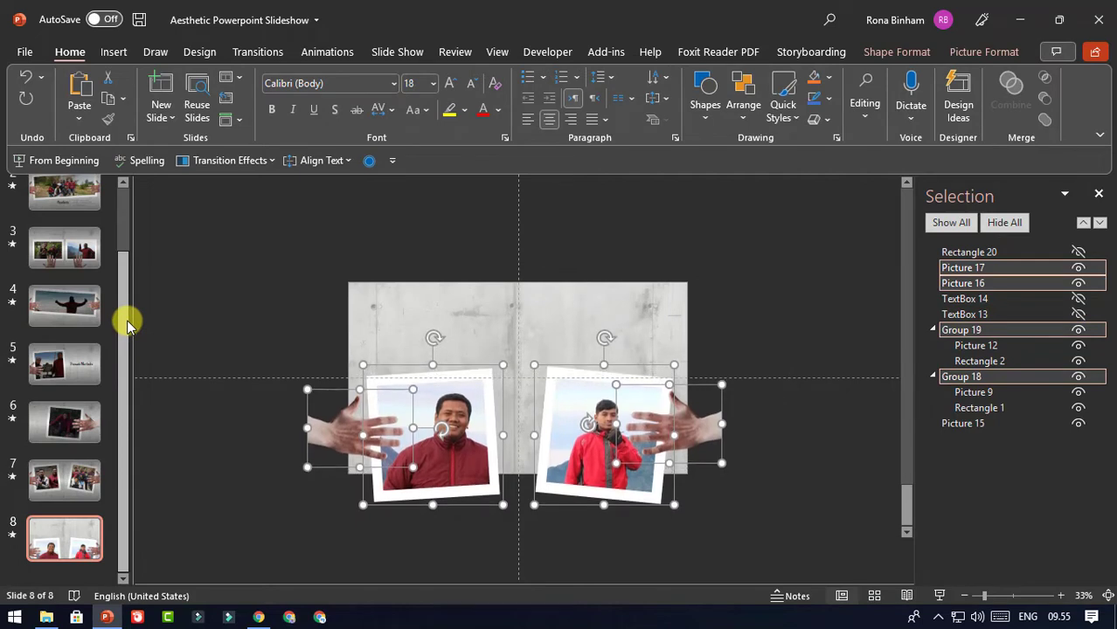
{"action": "key", "text": "Up"}
{"action": "key", "text": "Up"}
{"action": "key", "text": "Up"}
{"action": "key", "text": "Up"}
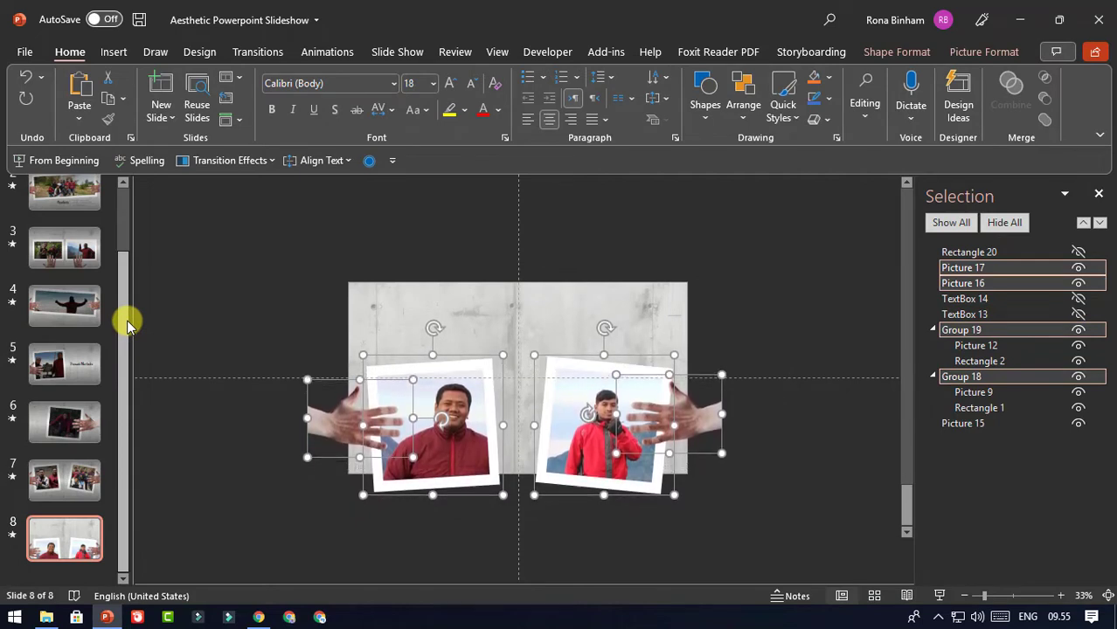
{"action": "key", "text": "Up"}
{"action": "key", "text": "Up"}
{"action": "key", "text": "Up"}
{"action": "key", "text": "Up"}
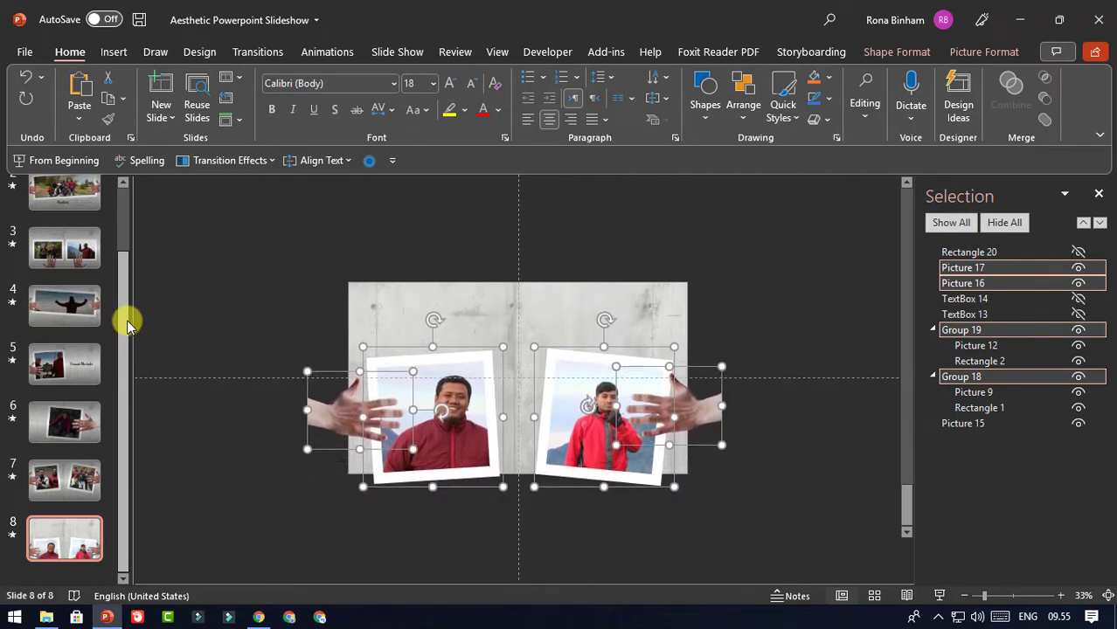
{"action": "key", "text": "Up"}
{"action": "key", "text": "Up"}
{"action": "key", "text": "Up"}
{"action": "key", "text": "Up"}
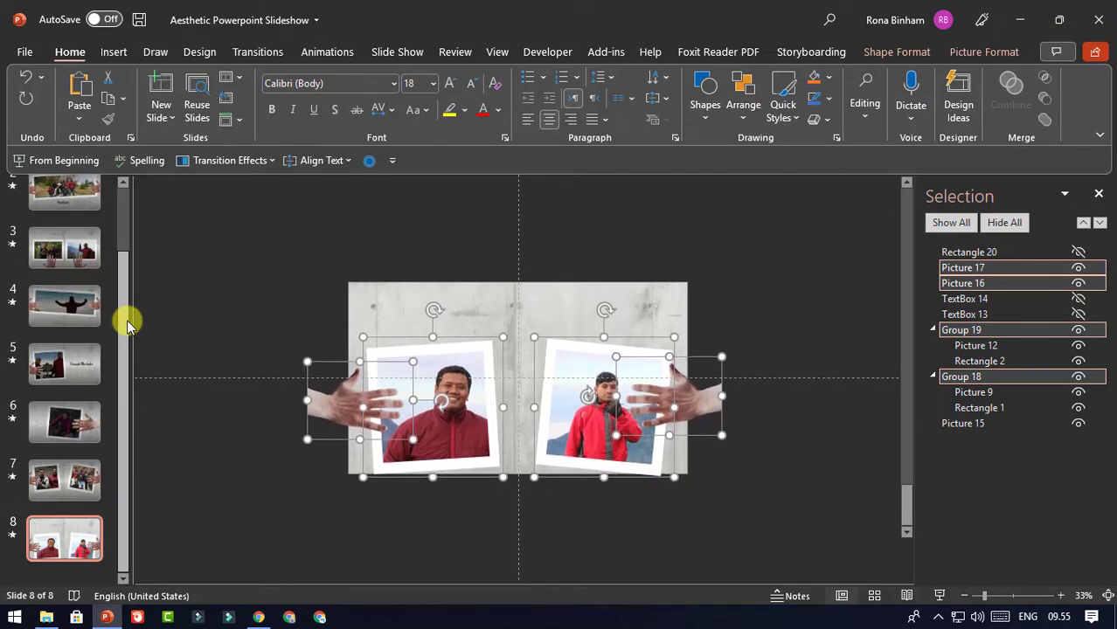
{"action": "key", "text": "Up"}
{"action": "key", "text": "Up"}
{"action": "key", "text": "Up"}
{"action": "key", "text": "Up"}
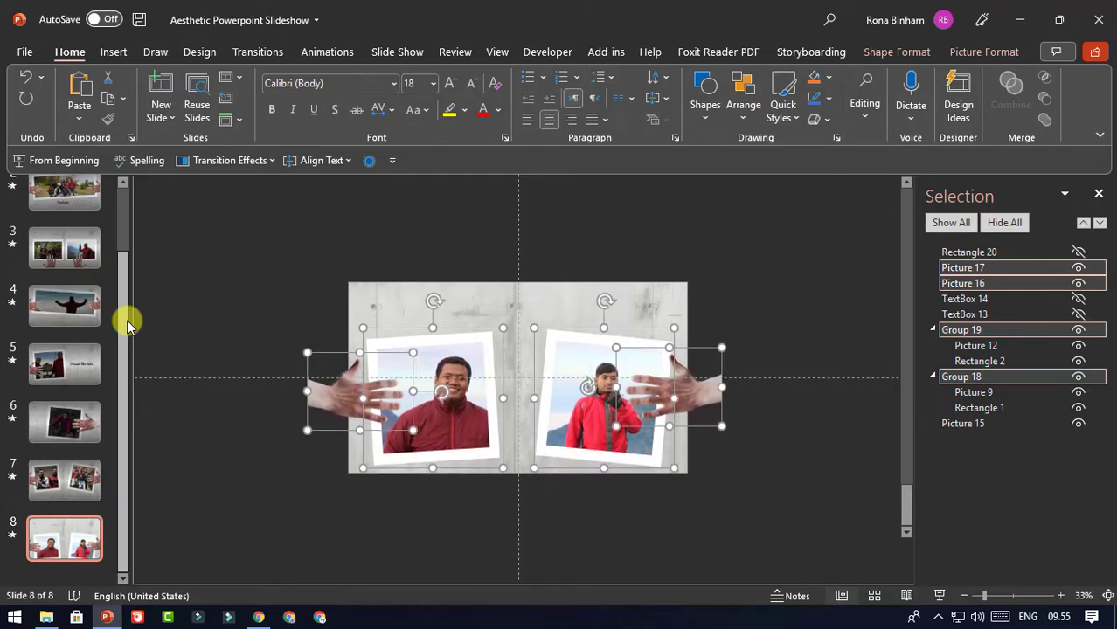
{"action": "key", "text": "Up"}
{"action": "key", "text": "Up"}
{"action": "left_click", "coordinate": [371, 209]}
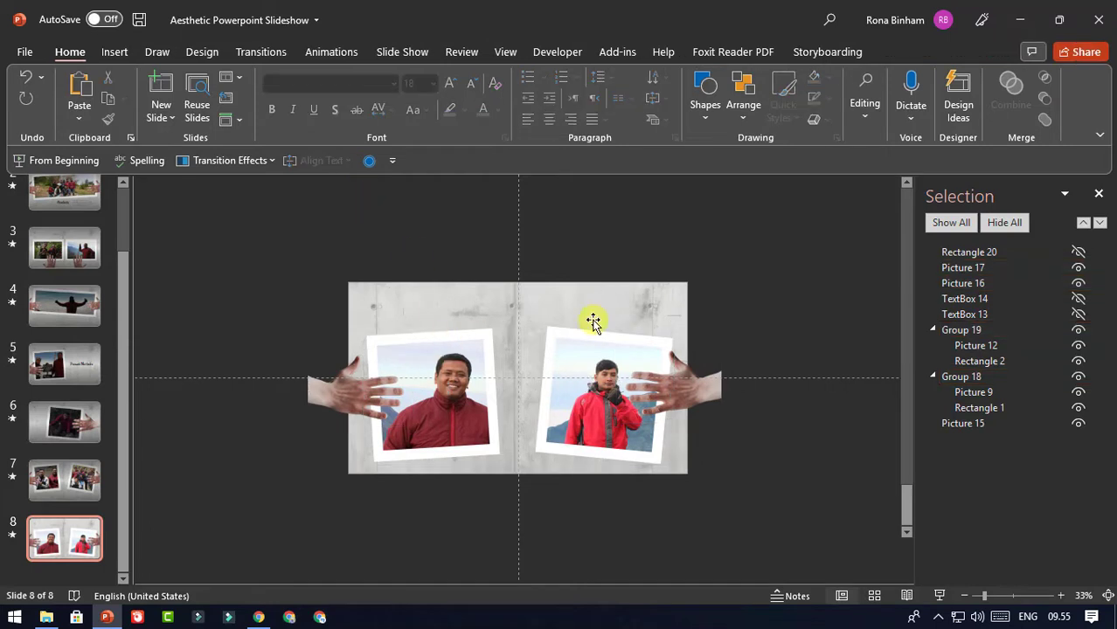
{"action": "left_click", "coordinate": [1080, 253]}
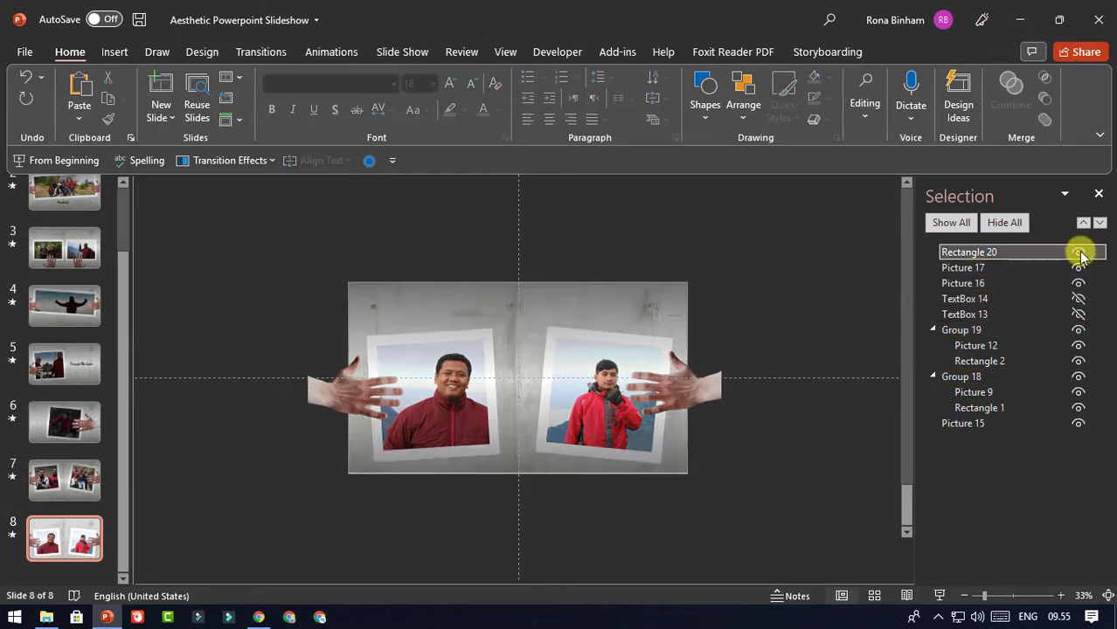
On slide 5, hide the grey overlay and the Puncak Merbabu caption
{"action": "left_click", "coordinate": [88, 358]}
{"action": "left_click", "coordinate": [614, 371]}
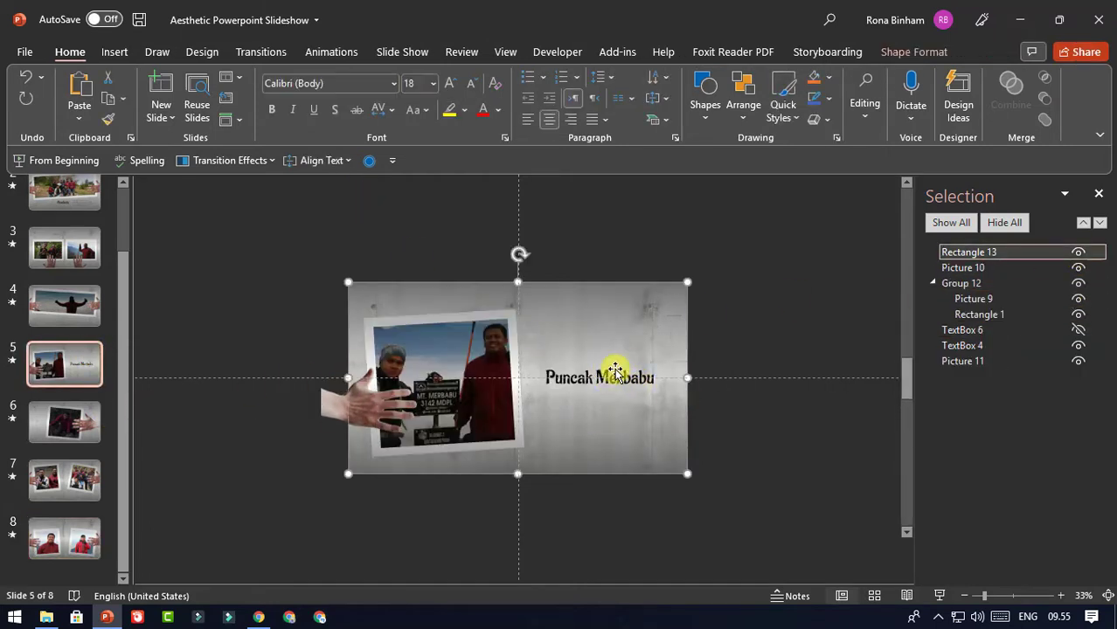
{"action": "left_click", "coordinate": [1078, 252]}
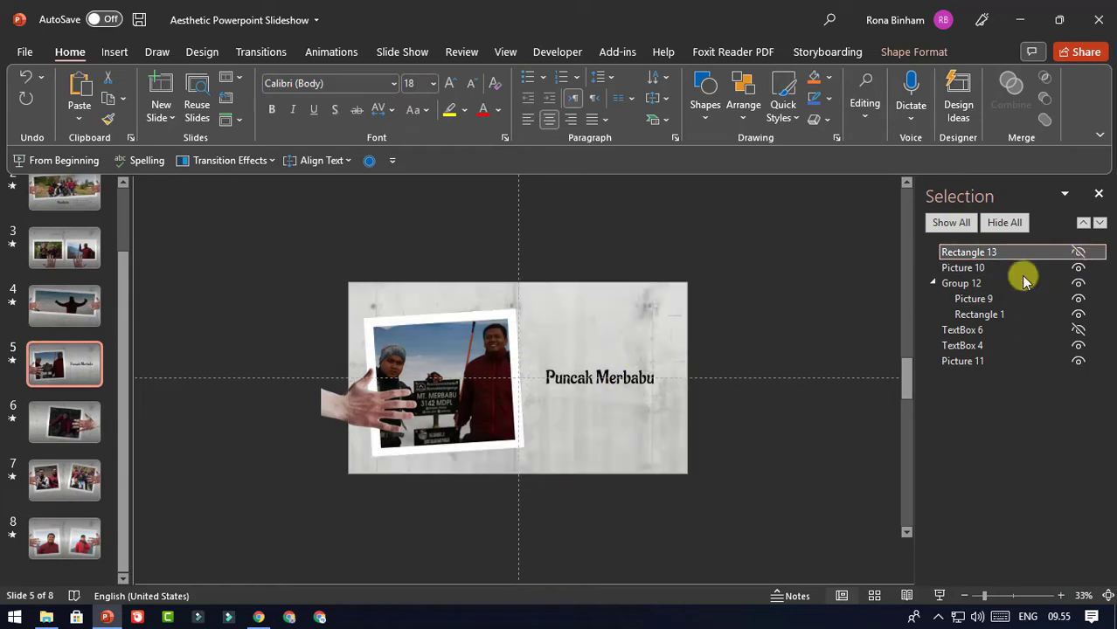
{"action": "left_click", "coordinate": [603, 372]}
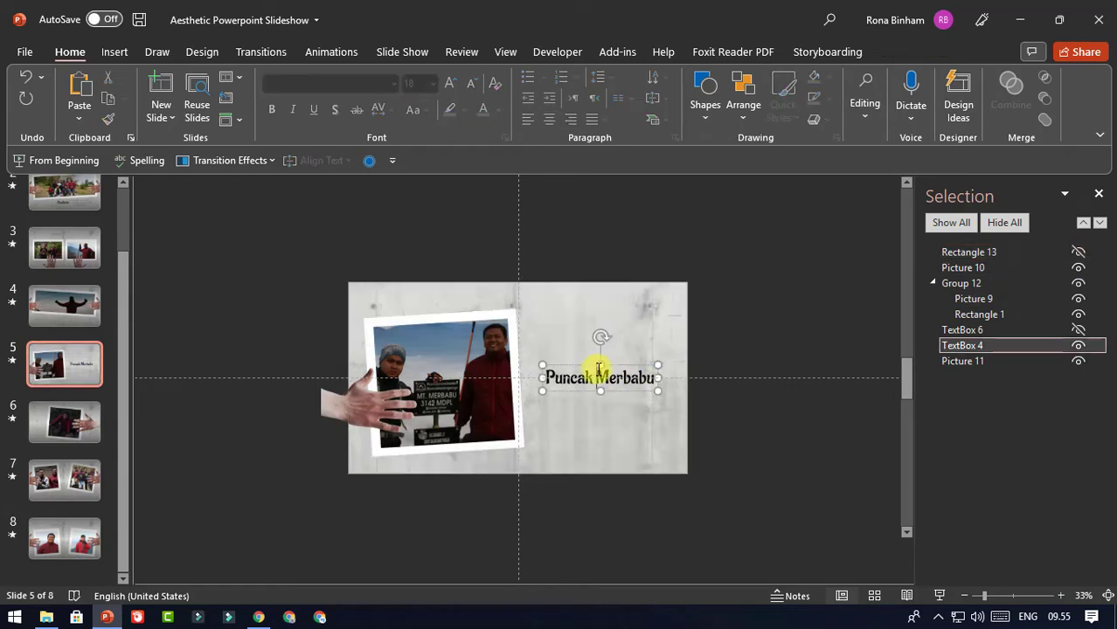
{"action": "left_click", "coordinate": [1078, 345]}
Move the summit photo toward the centre, enlarge it, and move the hand against it
{"action": "left_click", "coordinate": [489, 340]}
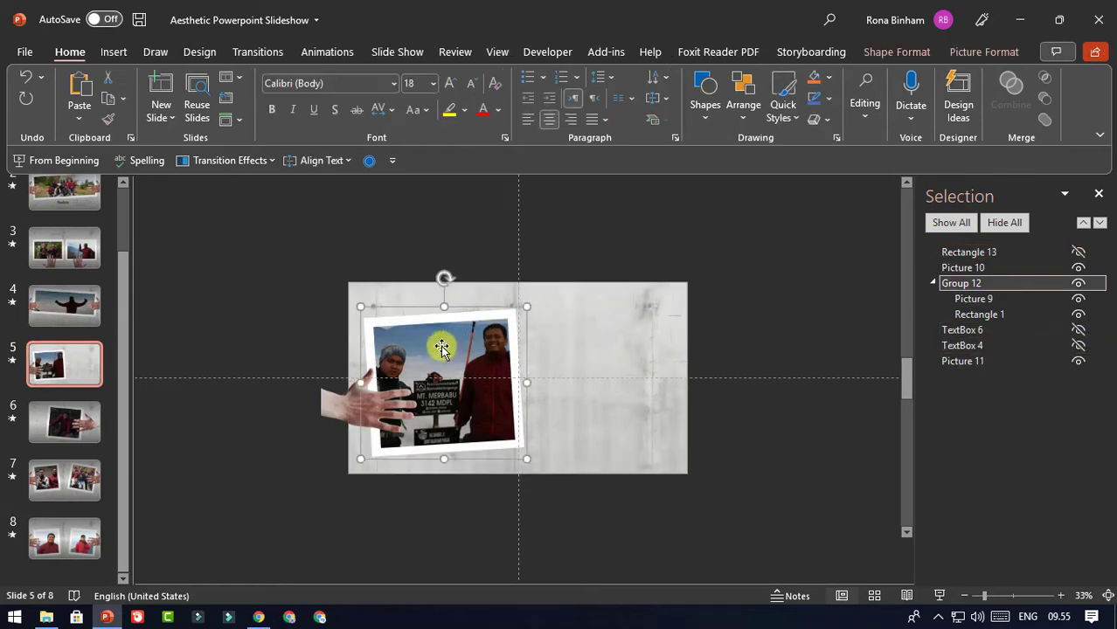
{"action": "left_click_drag", "start_coordinate": [480, 344], "coordinate": [539, 340]}
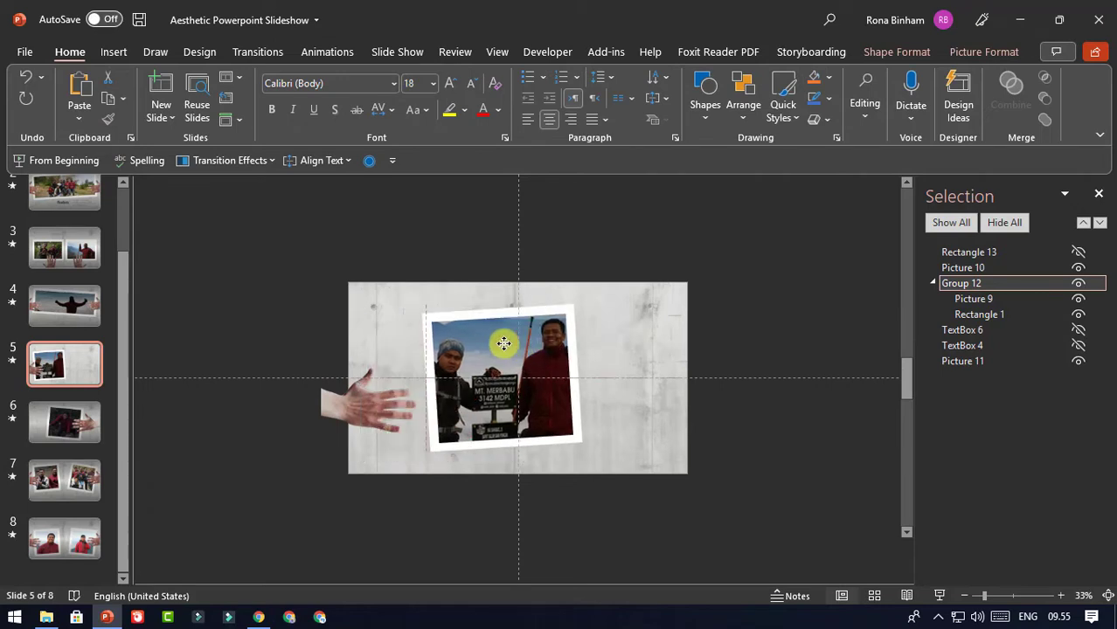
{"action": "left_click_drag", "start_coordinate": [584, 456], "coordinate": [603, 466]}
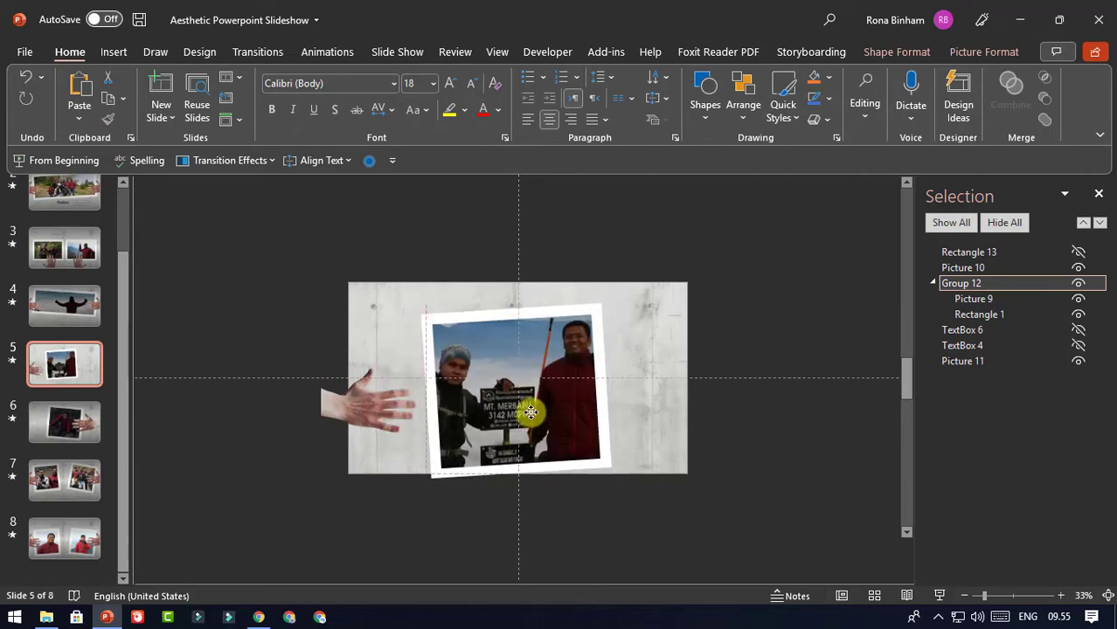
{"action": "left_click", "coordinate": [388, 414]}
{"action": "mouse_move", "coordinate": [389, 415]}
{"action": "left_mouse_down"}
{"action": "mouse_move", "coordinate": [391, 399]}
{"action": "mouse_move", "coordinate": [445, 392]}
{"action": "mouse_move", "coordinate": [487, 337]}
{"action": "left_mouse_up"}
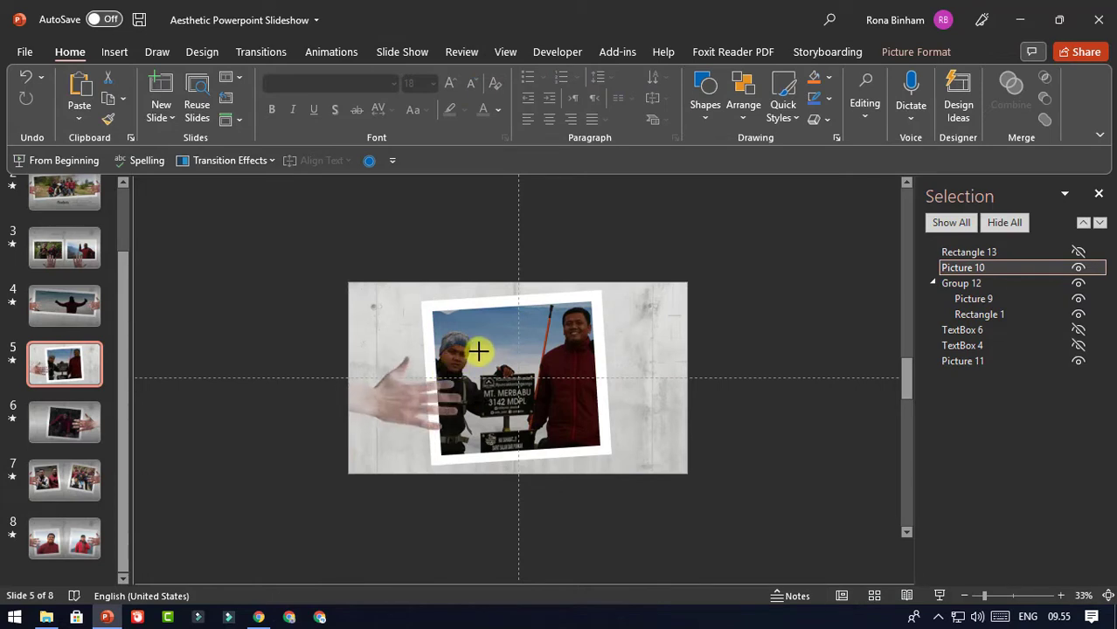
Show slide 5's grey overlay again
{"action": "left_click", "coordinate": [313, 236]}
{"action": "scroll", "coordinate": [73, 453], "scroll_direction": "up", "scroll_amount": 2}
{"action": "left_click", "coordinate": [635, 399]}
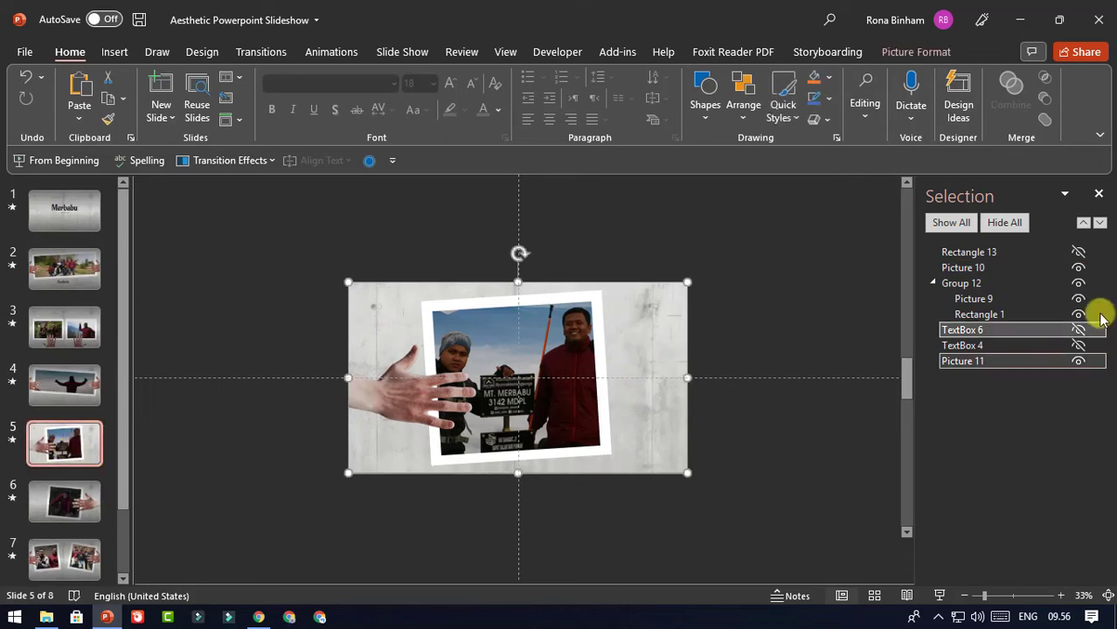
{"action": "left_click", "coordinate": [1078, 252]}
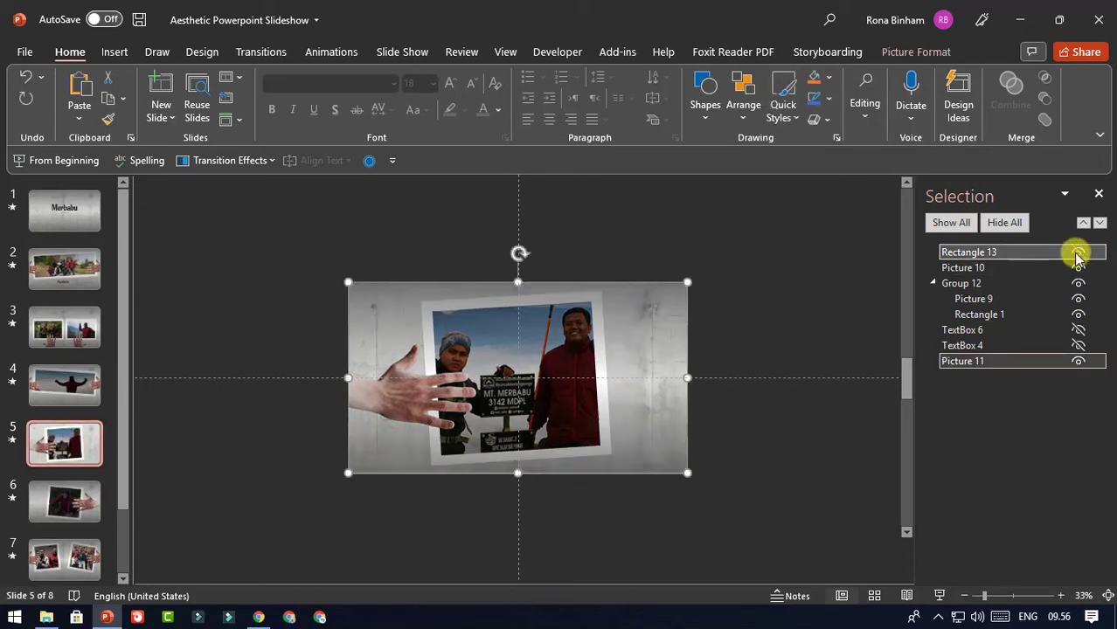
On slide 2, hide the grey overlay, the Aesthetic title and the lorem text
{"action": "left_click", "coordinate": [90, 257]}
{"action": "left_click", "coordinate": [551, 327]}
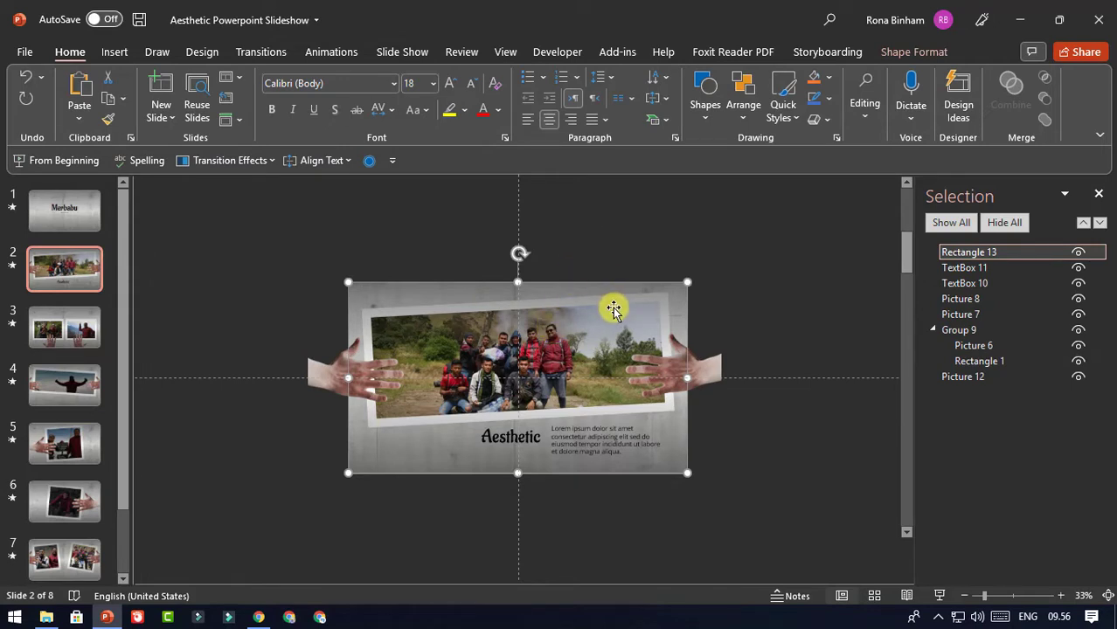
{"action": "left_click", "coordinate": [1078, 252]}
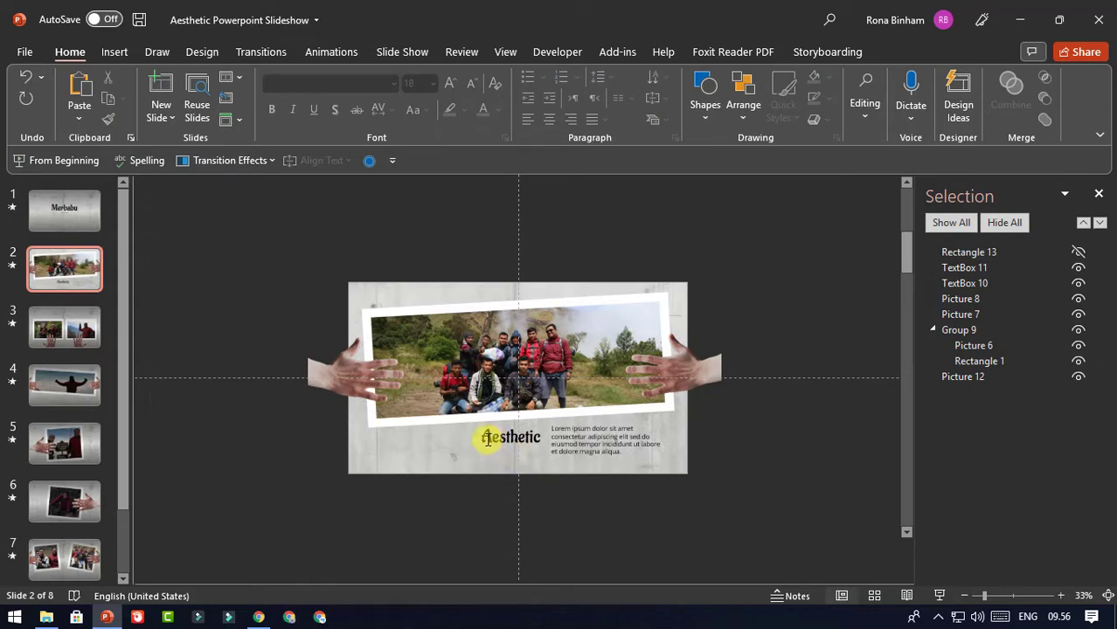
{"action": "left_click", "coordinate": [535, 436]}
{"action": "left_click", "coordinate": [606, 444], "text": "shift"}
{"action": "left_click", "coordinate": [1079, 267]}
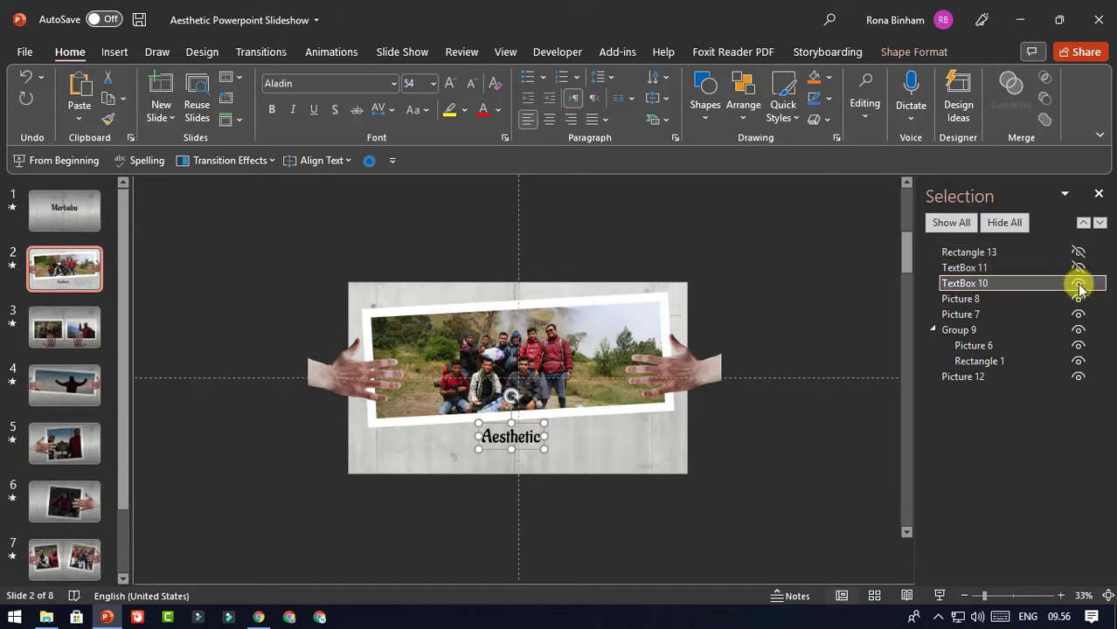
{"action": "left_click", "coordinate": [1079, 283]}
Lower the group photo and hands two nudges and show the dark overlay again
{"action": "left_click_drag", "start_coordinate": [785, 450], "coordinate": [208, 278]}
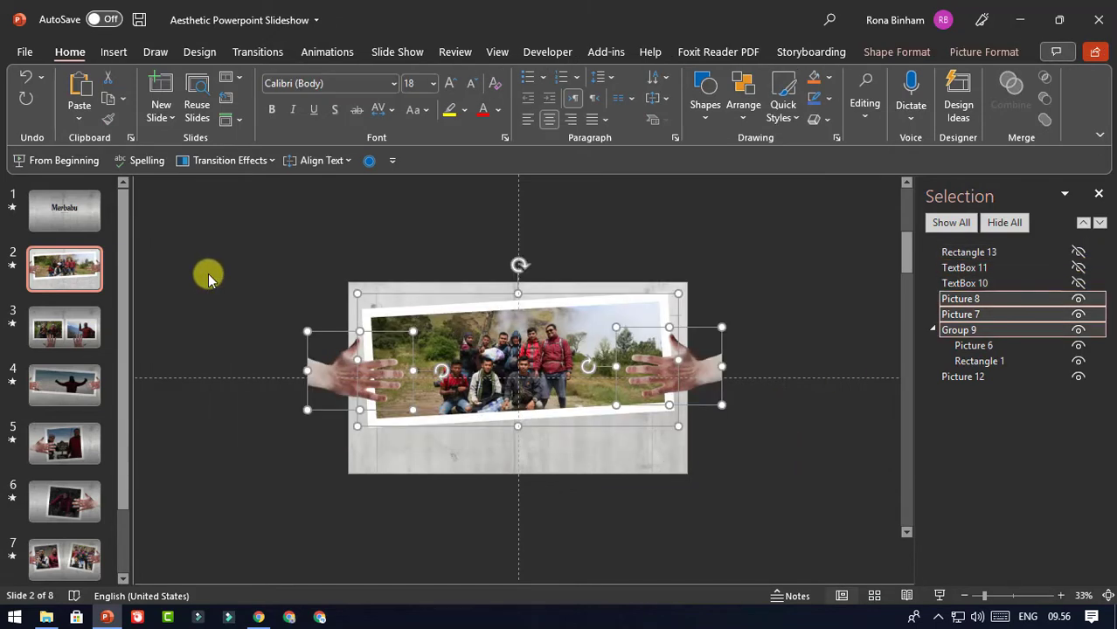
{"action": "key", "text": "Down"}
{"action": "key", "text": "Down"}
{"action": "key", "text": "Down"}
{"action": "key", "text": "Down"}
{"action": "key", "text": "Down"}
{"action": "key", "text": "Down"}
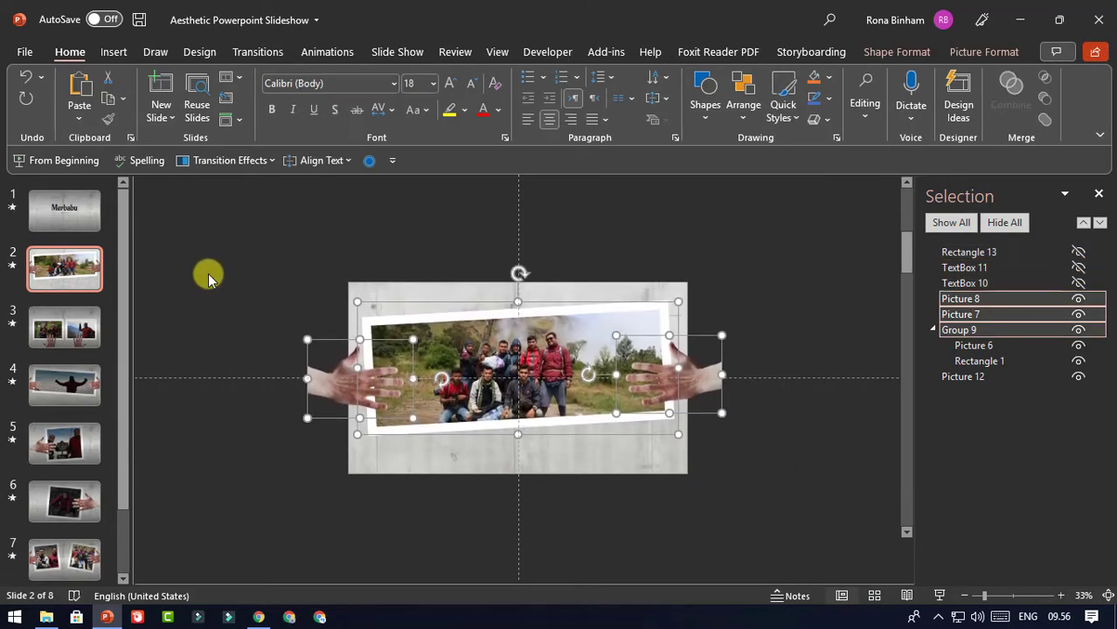
{"action": "key", "text": "Down"}
{"action": "key", "text": "Down"}
{"action": "key", "text": "Down"}
{"action": "key", "text": "Down"}
{"action": "key", "text": "Down"}
{"action": "key", "text": "Down"}
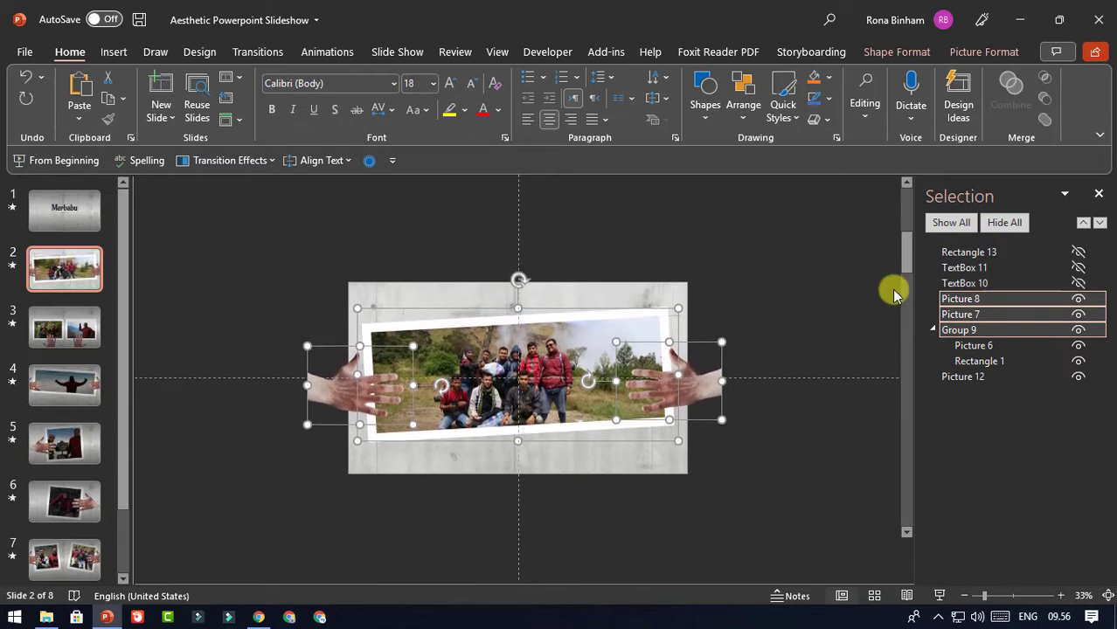
{"action": "left_click", "coordinate": [929, 252]}
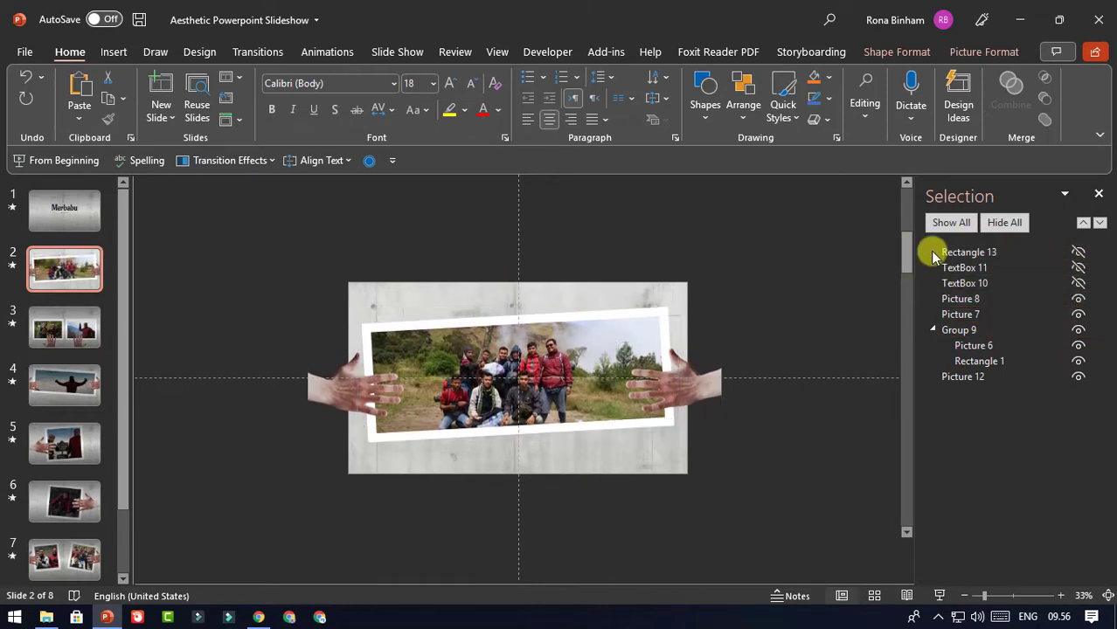
{"action": "left_click", "coordinate": [1077, 253]}
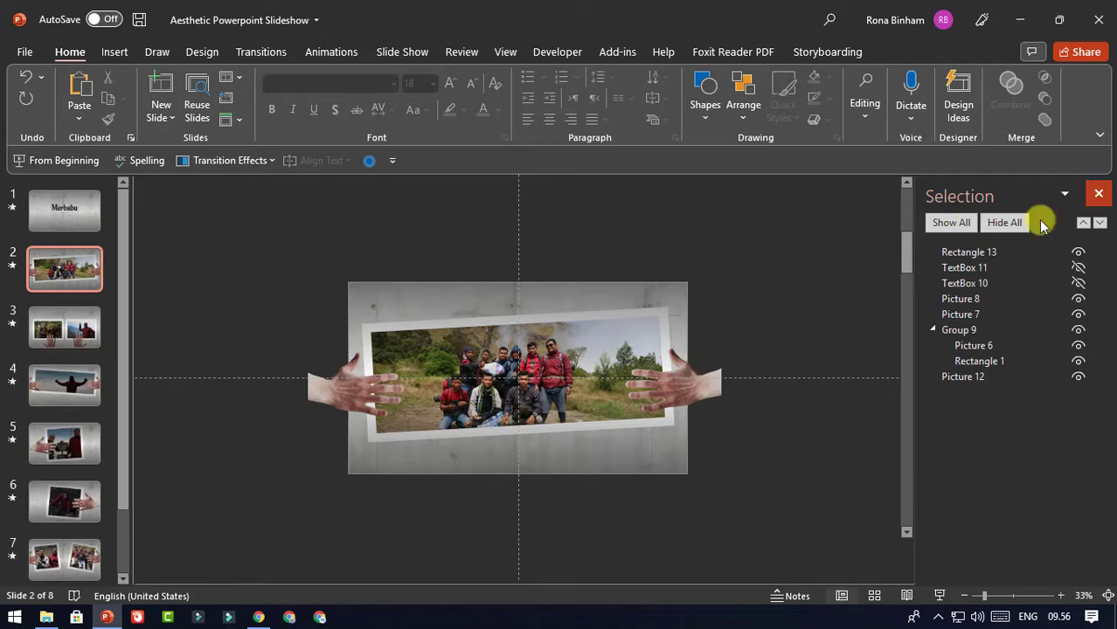
Close the Selection Pane and paste a copy of slide 2 after slide 8 as slide 9
{"action": "key", "text": "alt+F10"}
{"action": "scroll", "coordinate": [87, 402], "scroll_direction": "down", "scroll_amount": 3}
{"action": "scroll", "coordinate": [88, 403], "scroll_direction": "down", "scroll_amount": 2}
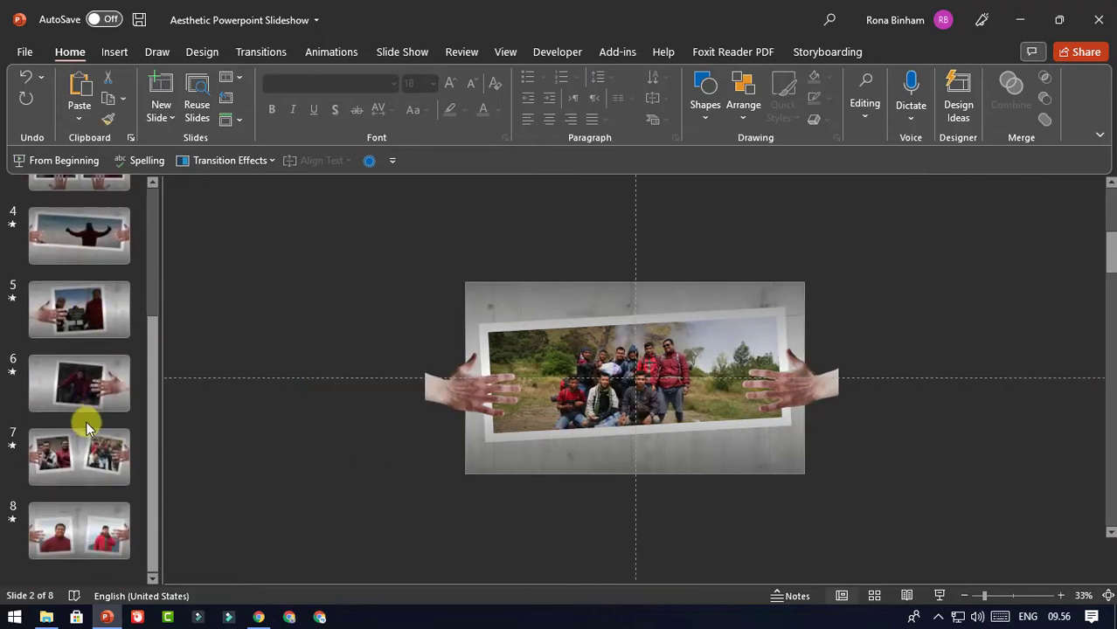
{"action": "scroll", "coordinate": [87, 402], "scroll_direction": "up", "scroll_amount": 5}
{"action": "scroll", "coordinate": [86, 406], "scroll_direction": "down", "scroll_amount": 3}
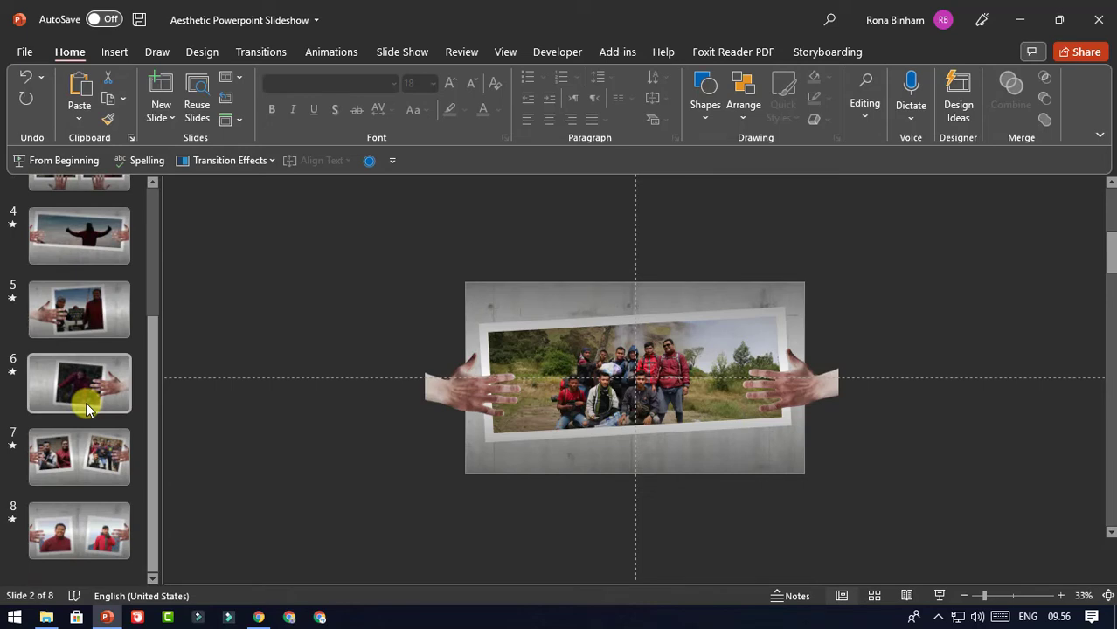
{"action": "scroll", "coordinate": [85, 402], "scroll_direction": "up", "scroll_amount": 1, "text": "ctrl"}
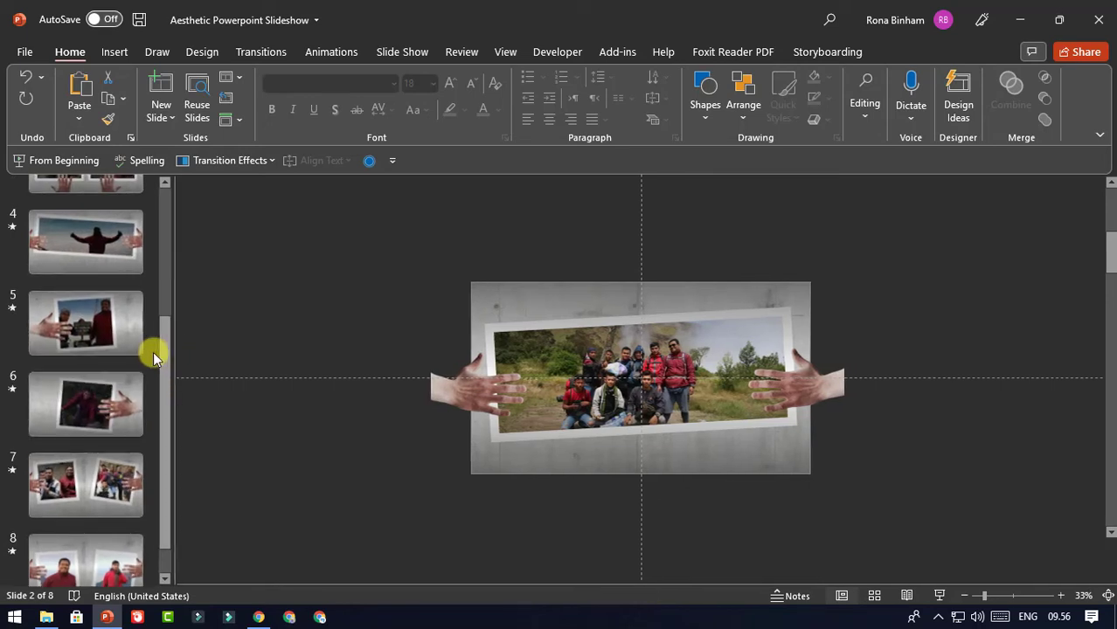
{"action": "scroll", "coordinate": [99, 342], "scroll_direction": "down", "scroll_amount": 1}
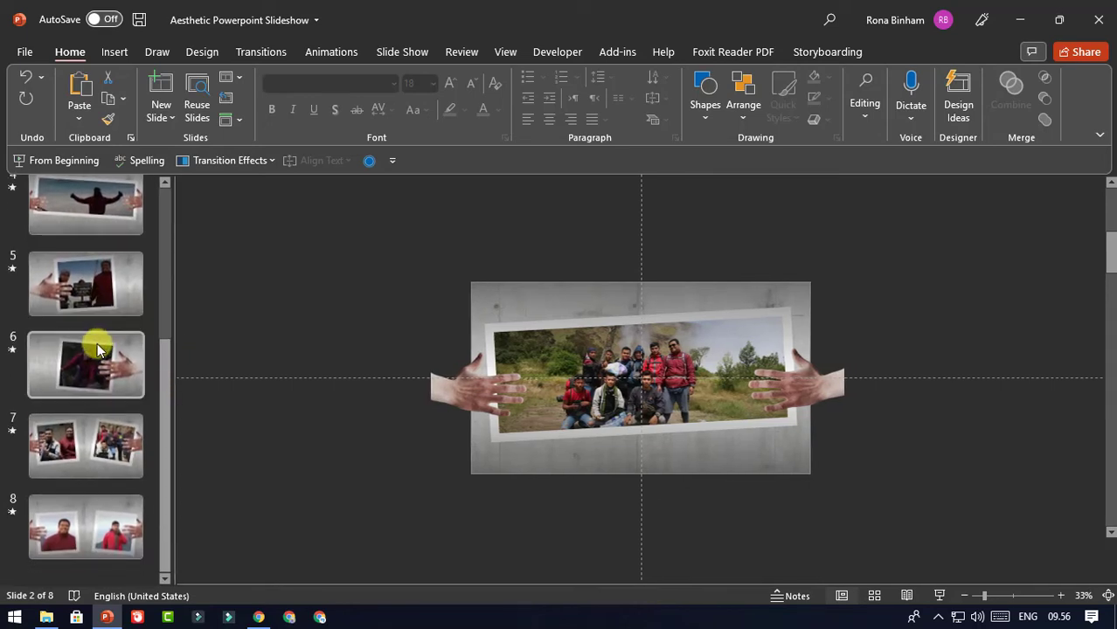
{"action": "scroll", "coordinate": [99, 350], "scroll_direction": "up", "scroll_amount": 1}
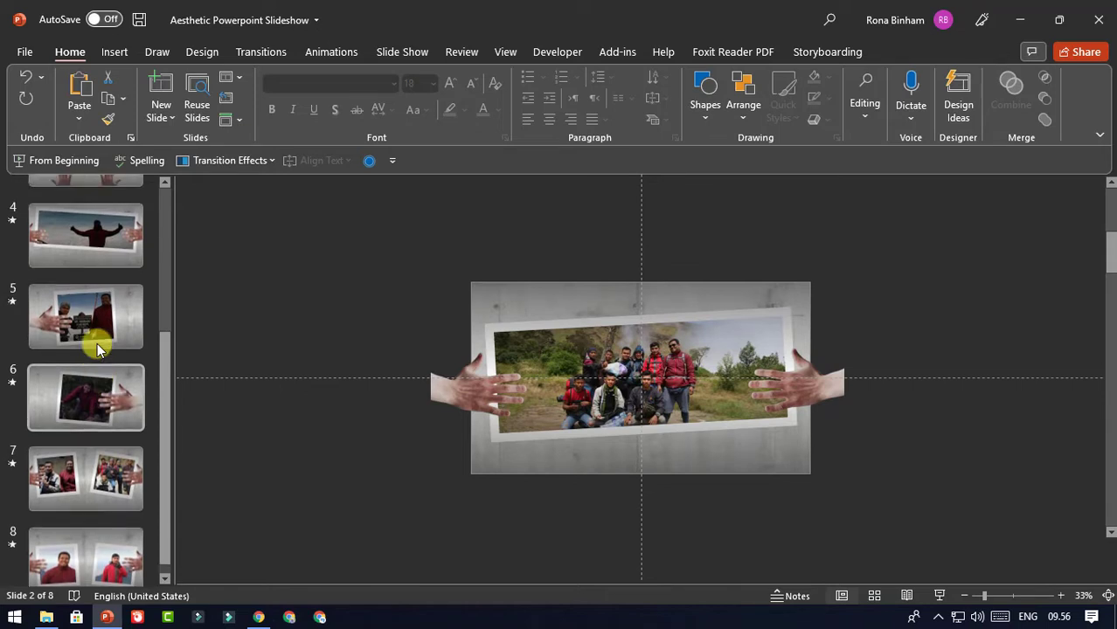
{"action": "scroll", "coordinate": [94, 342], "scroll_direction": "up", "scroll_amount": 1}
{"action": "left_click", "coordinate": [105, 279]}
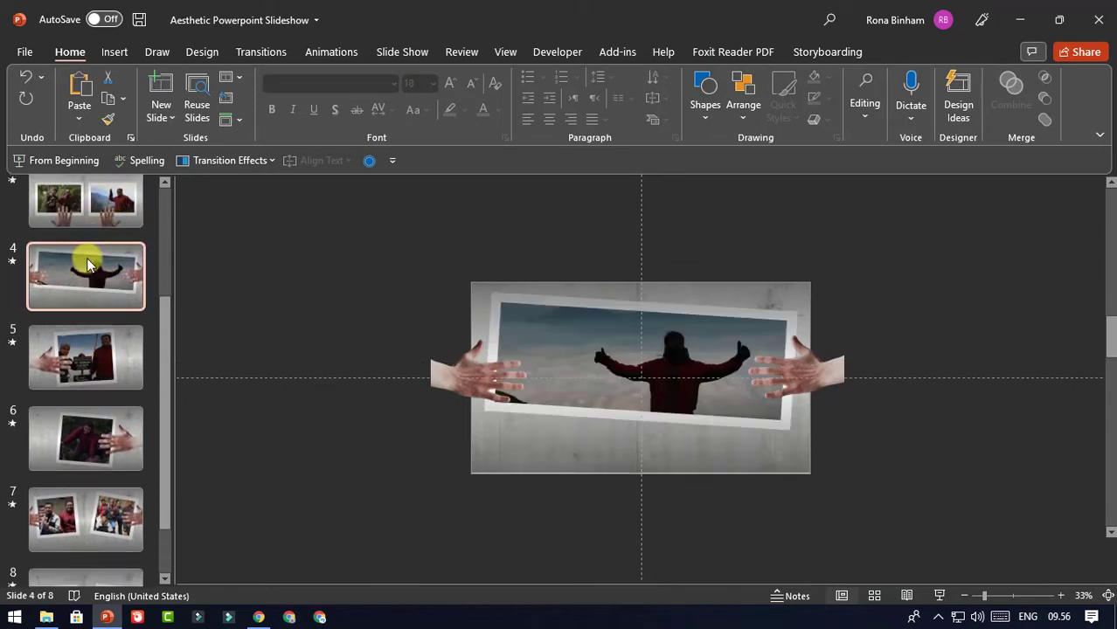
{"action": "scroll", "coordinate": [90, 261], "scroll_direction": "up", "scroll_amount": 1}
{"action": "scroll", "coordinate": [92, 254], "scroll_direction": "up", "scroll_amount": 1}
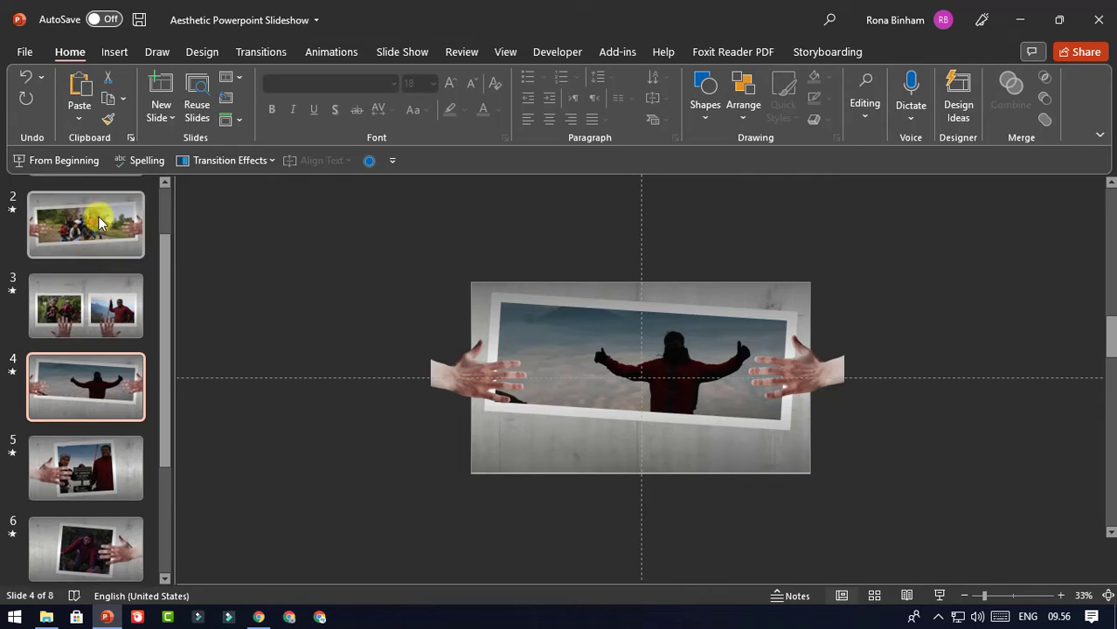
{"action": "left_click", "coordinate": [103, 216]}
{"action": "right_click", "coordinate": [109, 214]}
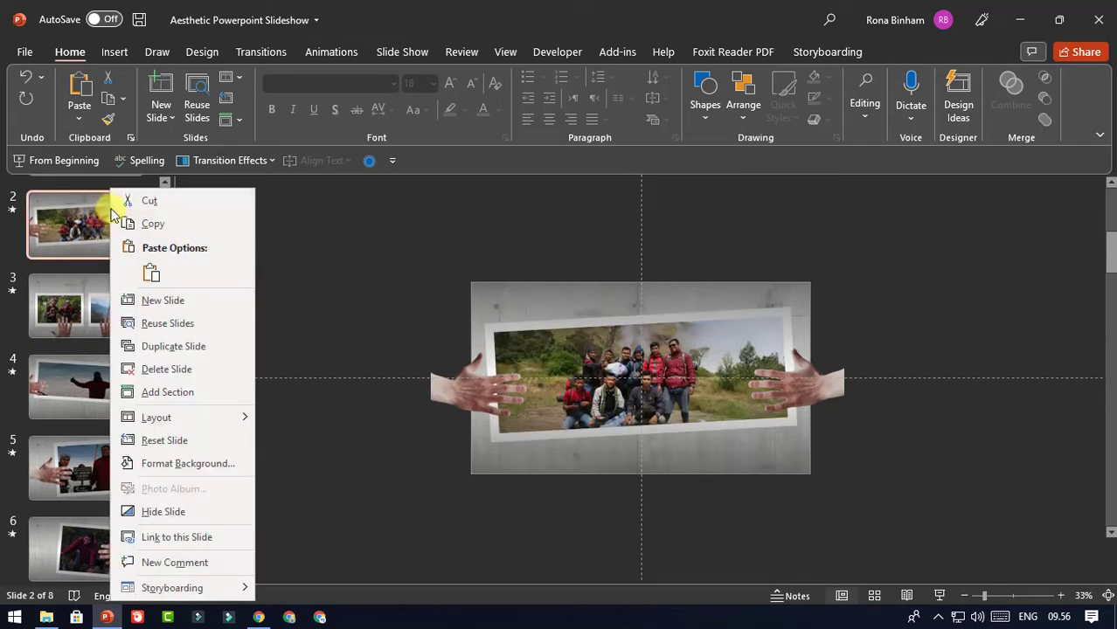
{"action": "left_click", "coordinate": [147, 222]}
{"action": "scroll", "coordinate": [38, 454], "scroll_direction": "down", "scroll_amount": 2}
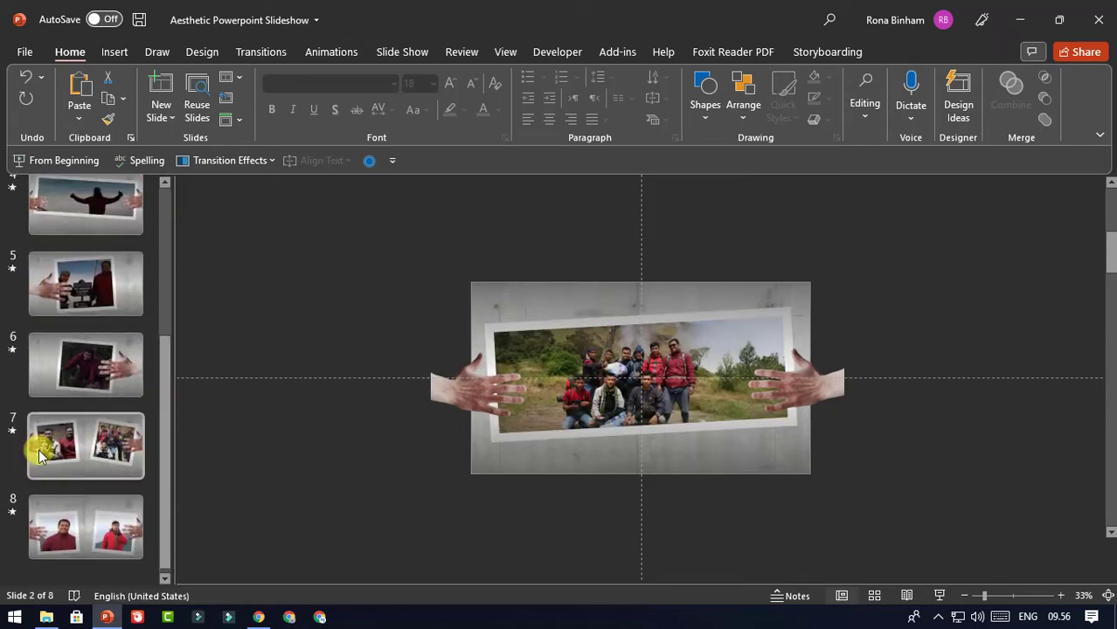
{"action": "right_click", "coordinate": [68, 525]}
{"action": "left_click", "coordinate": [143, 194]}
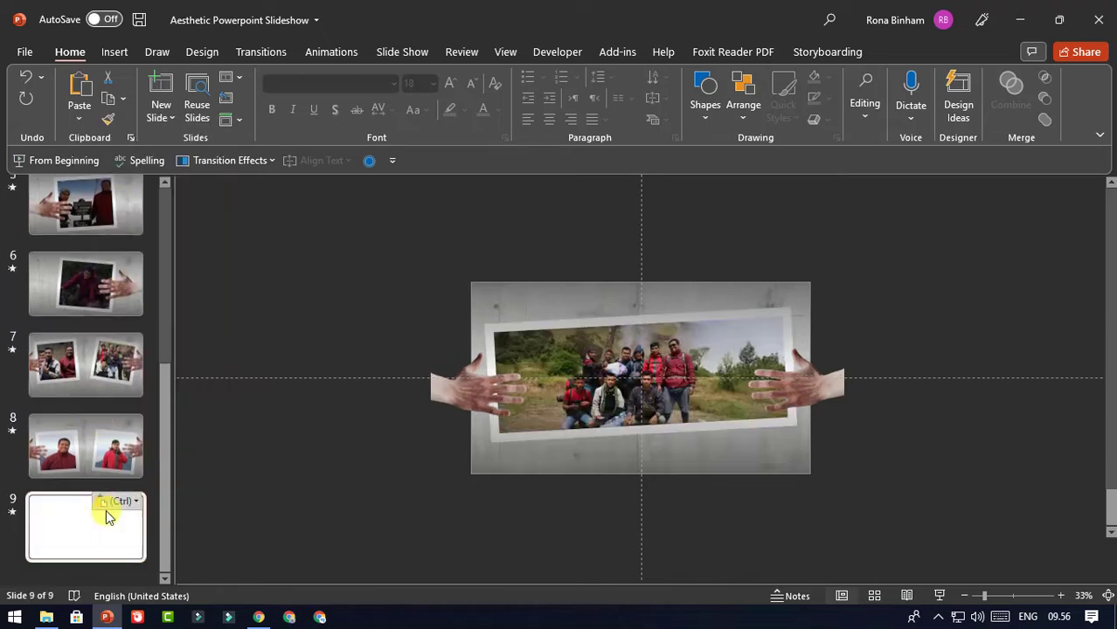
Paste a copy of slide 5 after slide 9 as slide 10
{"action": "scroll", "coordinate": [122, 360], "scroll_direction": "up", "scroll_amount": 2}
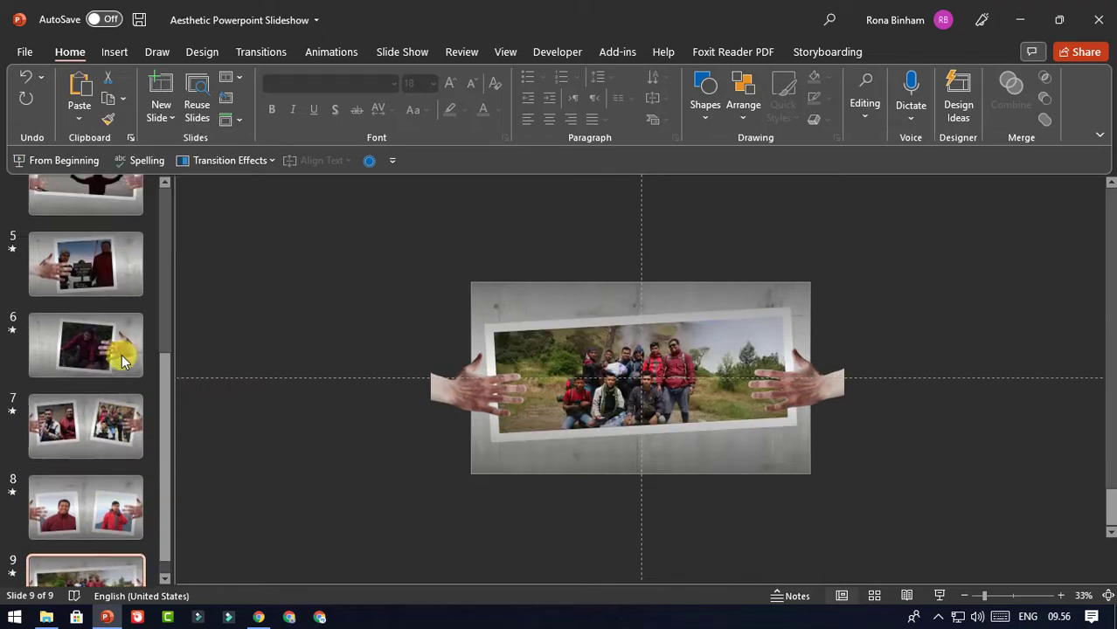
{"action": "right_click", "coordinate": [112, 313]}
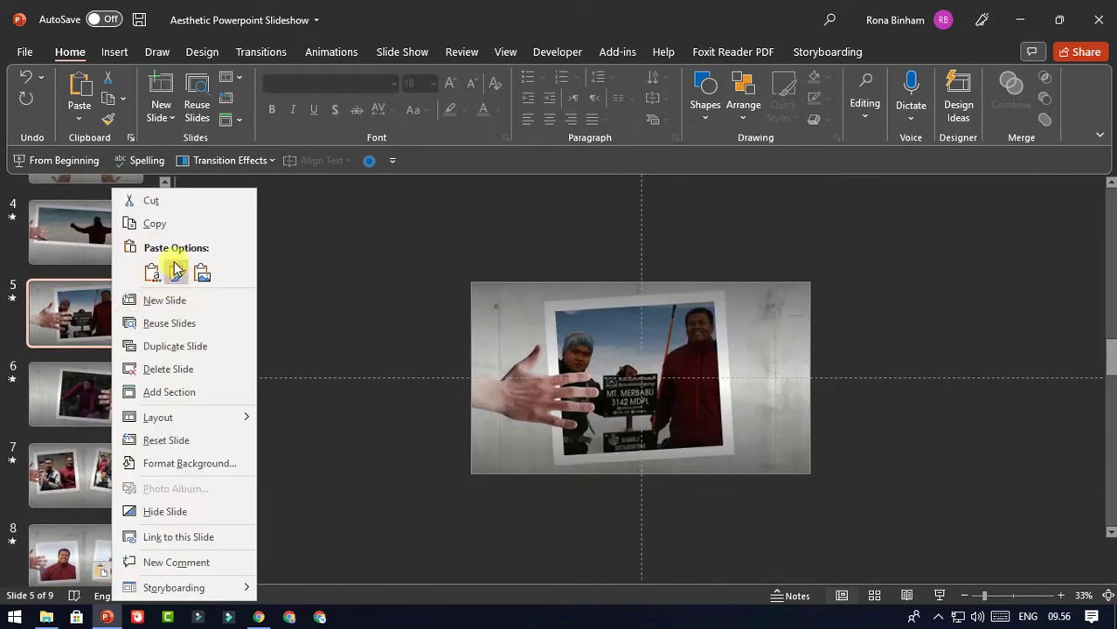
{"action": "left_click", "coordinate": [171, 220]}
{"action": "scroll", "coordinate": [83, 416], "scroll_direction": "down", "scroll_amount": 1}
{"action": "scroll", "coordinate": [83, 416], "scroll_direction": "down", "scroll_amount": 1}
{"action": "left_click", "coordinate": [105, 541]}
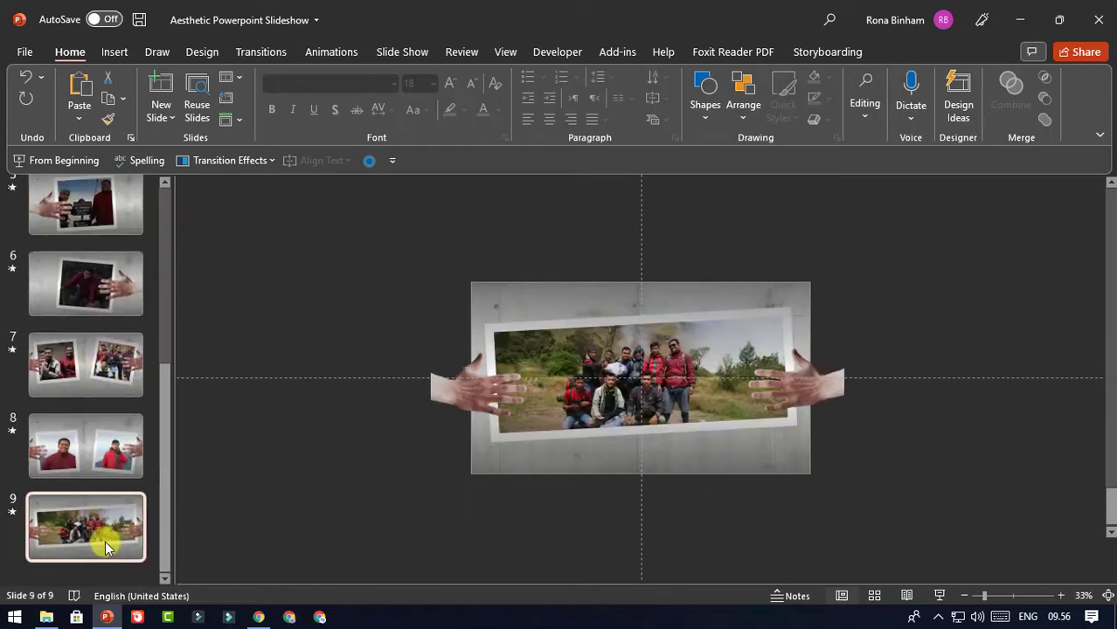
{"action": "right_click", "coordinate": [105, 541]}
{"action": "left_click", "coordinate": [166, 218]}
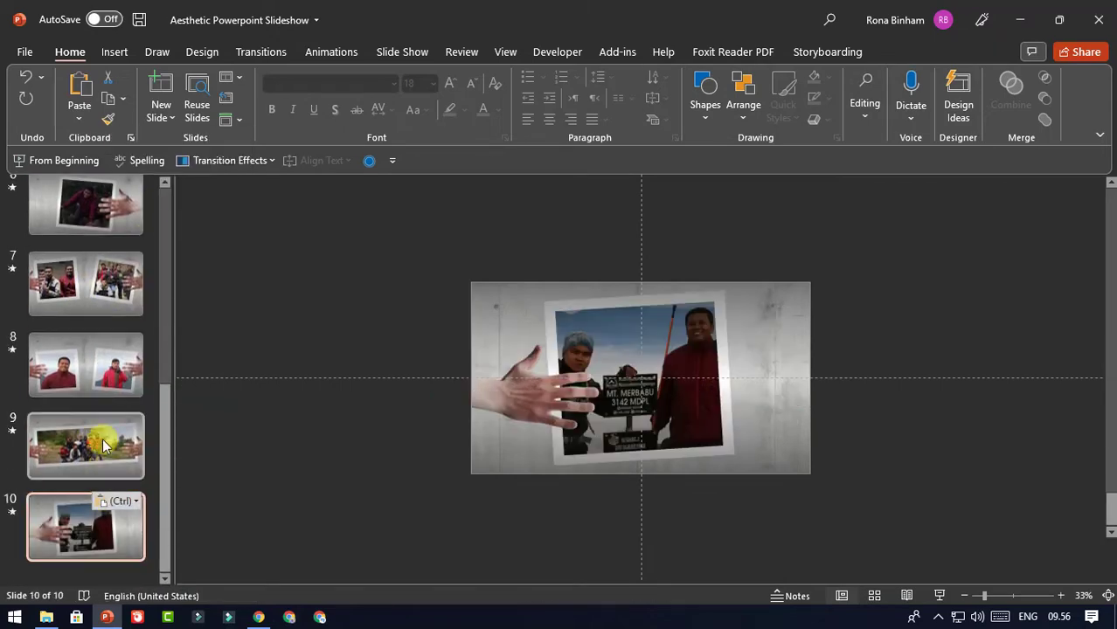
{"action": "left_click", "coordinate": [102, 438]}
{"action": "left_click", "coordinate": [624, 353]}
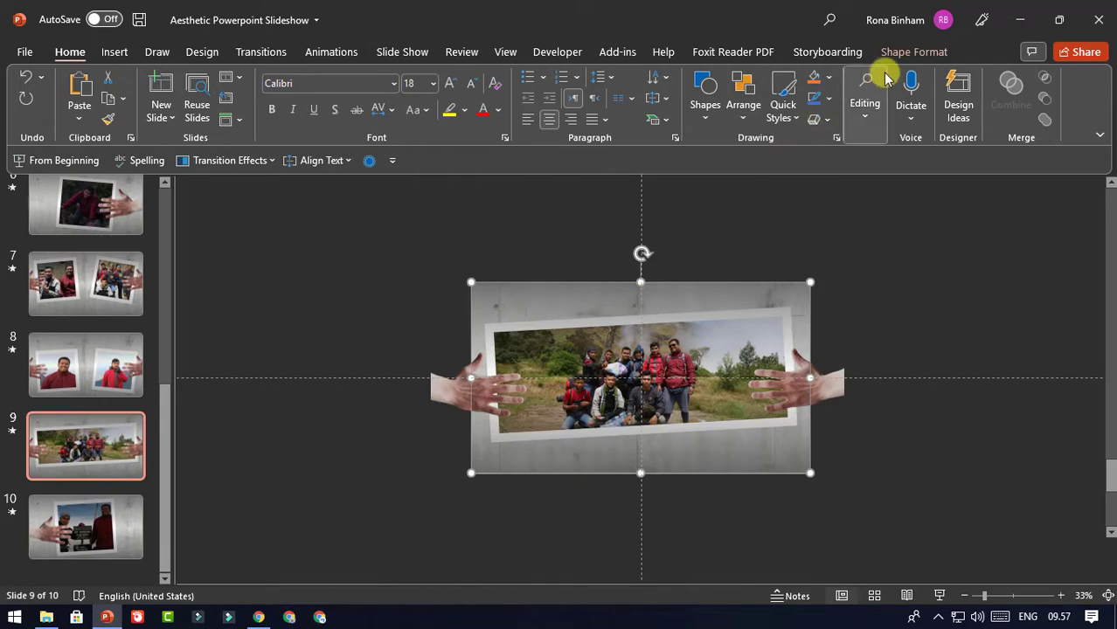
Hide the dark overlay Rectangle 13 and replace slide 9's group photo with a picture from file
{"action": "left_click", "coordinate": [898, 48]}
{"action": "left_click", "coordinate": [870, 121]}
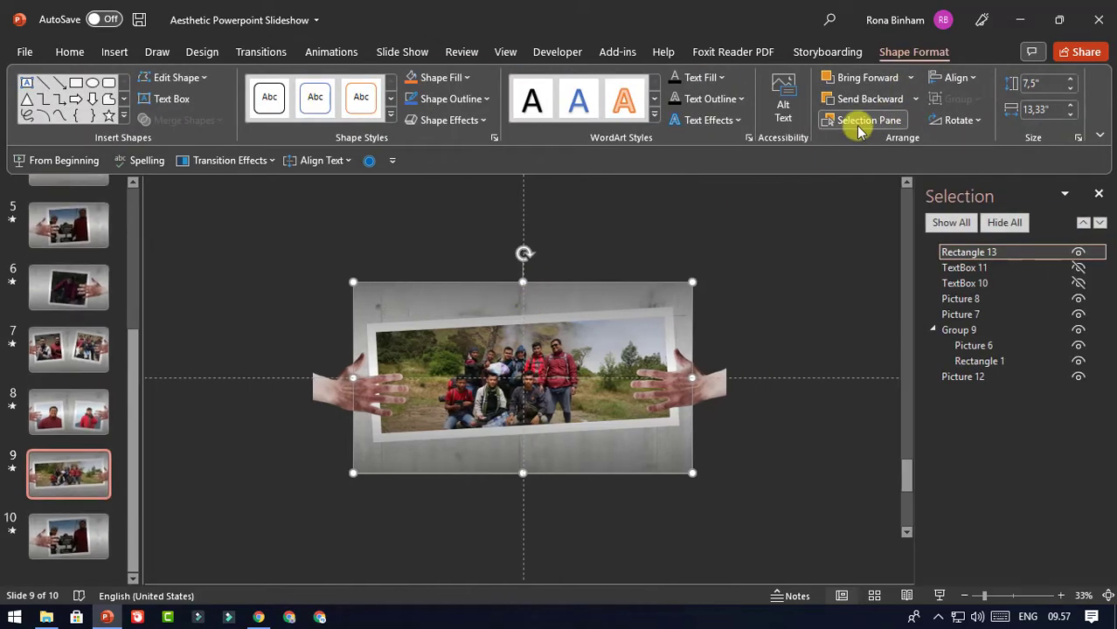
{"action": "left_click", "coordinate": [1079, 252]}
{"action": "left_click", "coordinate": [959, 329]}
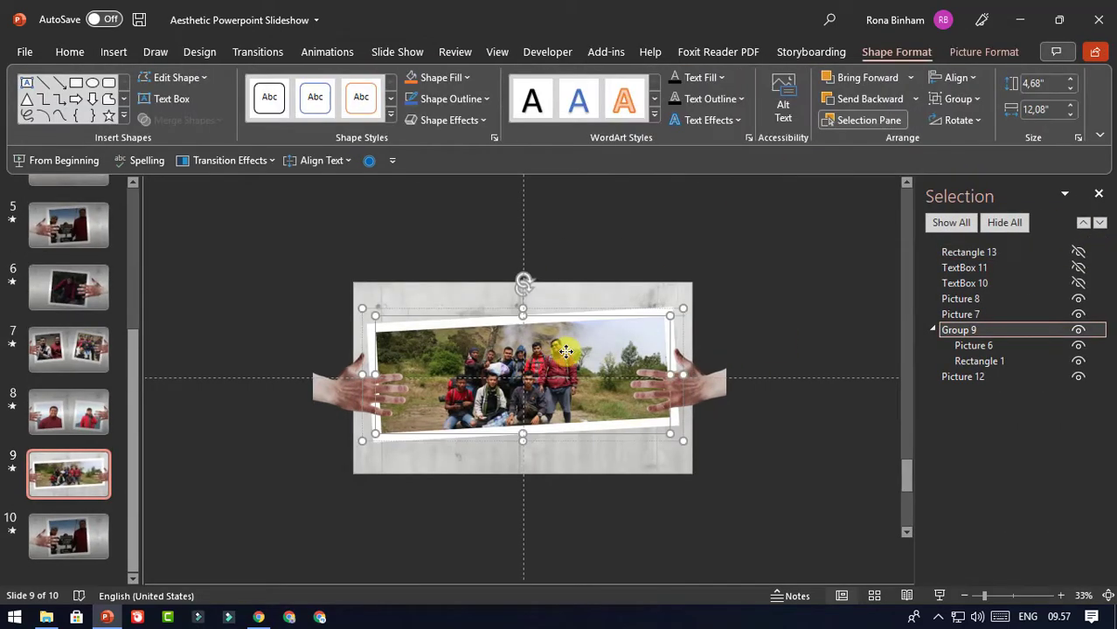
{"action": "right_click", "coordinate": [568, 367]}
{"action": "mouse_move", "coordinate": [660, 354]}
{"action": "left_click", "coordinate": [748, 344]}
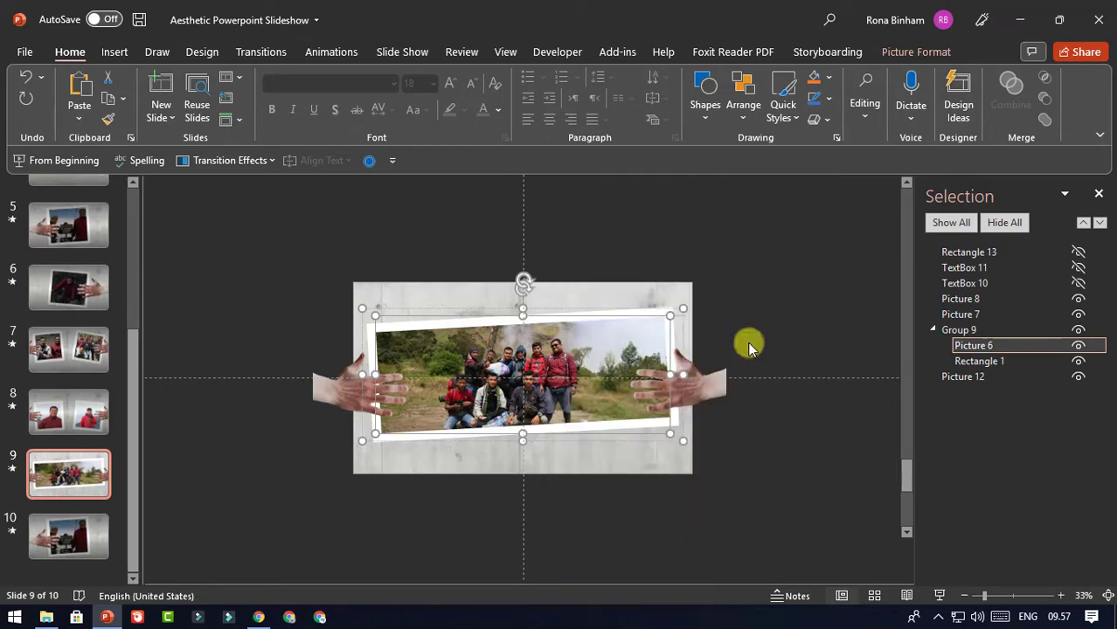
{"action": "left_click", "coordinate": [366, 542]}
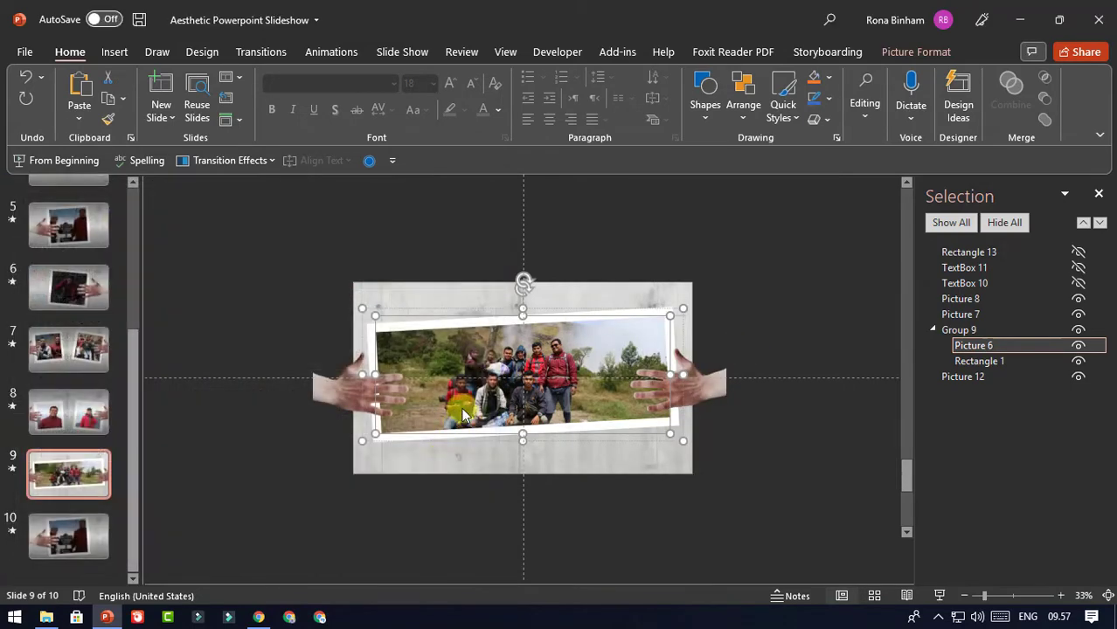
Crop the new picture so the three smiling men fill the frame
{"action": "left_click", "coordinate": [919, 52]}
{"action": "double_click", "coordinate": [509, 304]}
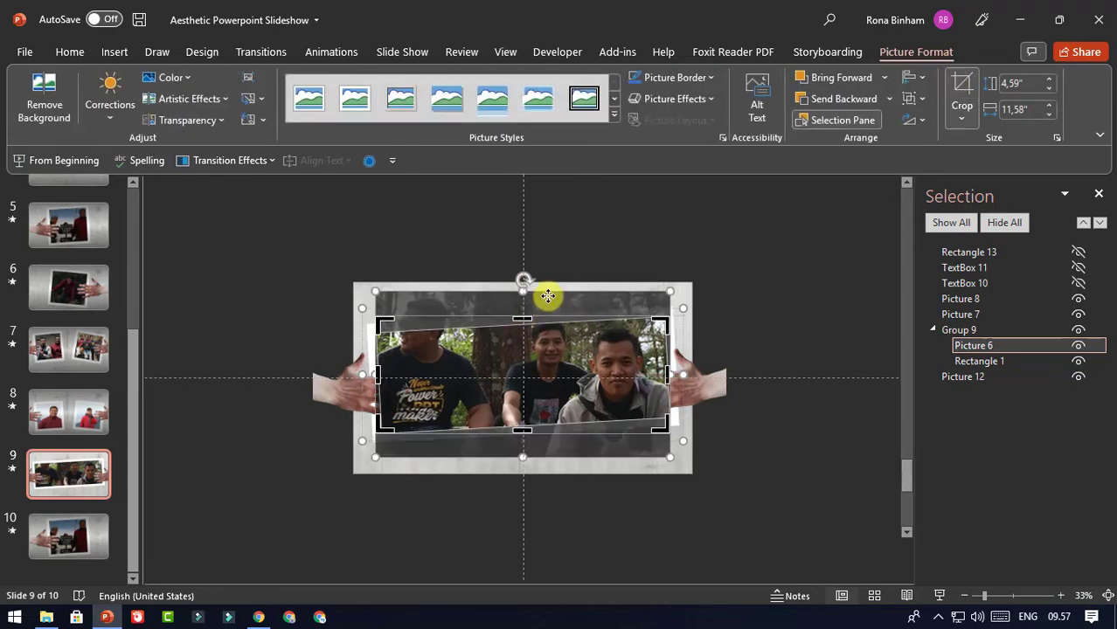
{"action": "mouse_move", "coordinate": [547, 297]}
{"action": "left_mouse_down"}
{"action": "mouse_move", "coordinate": [548, 325]}
{"action": "mouse_move", "coordinate": [561, 333]}
{"action": "left_mouse_up"}
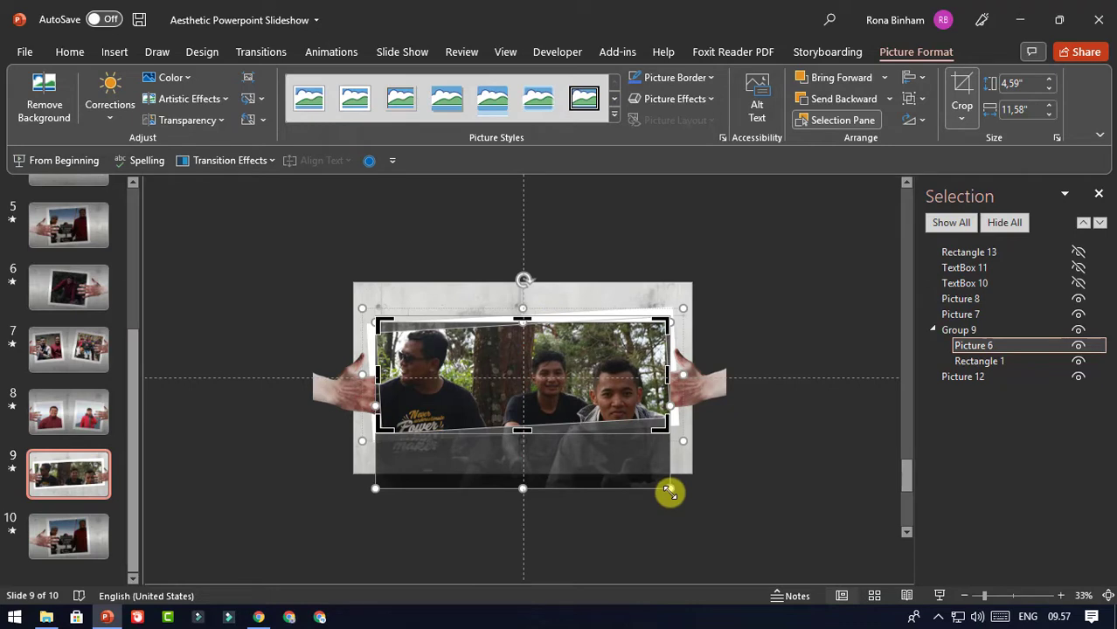
{"action": "left_click_drag", "start_coordinate": [670, 494], "coordinate": [666, 485]}
{"action": "left_click", "coordinate": [789, 350]}
Make the dark overlay visible again and move on to slide 10
{"action": "left_click", "coordinate": [787, 314]}
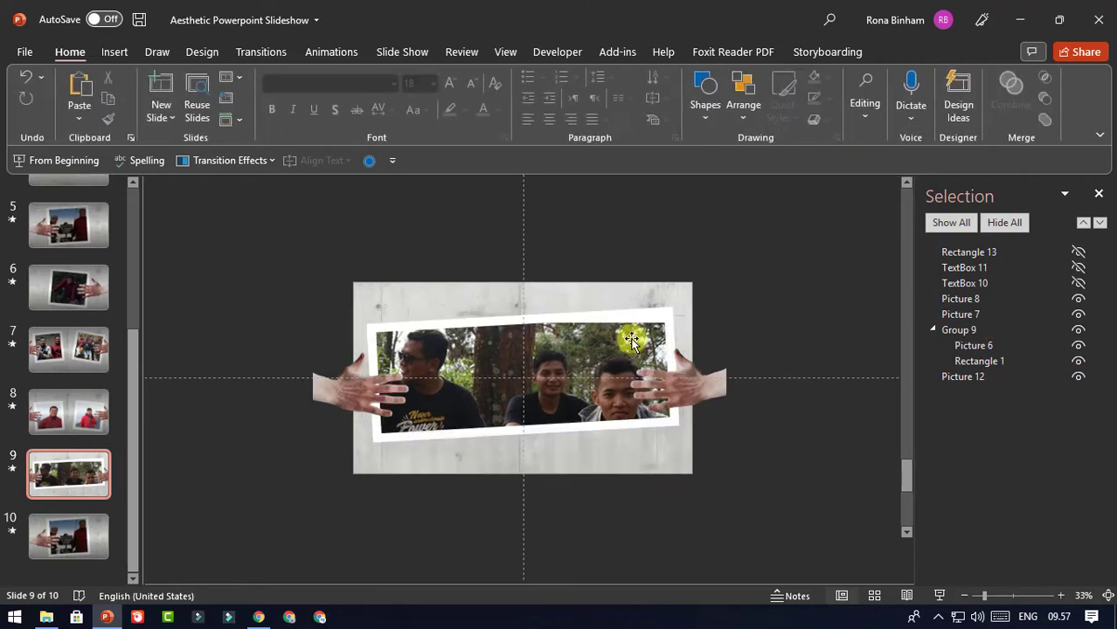
{"action": "left_click", "coordinate": [569, 308]}
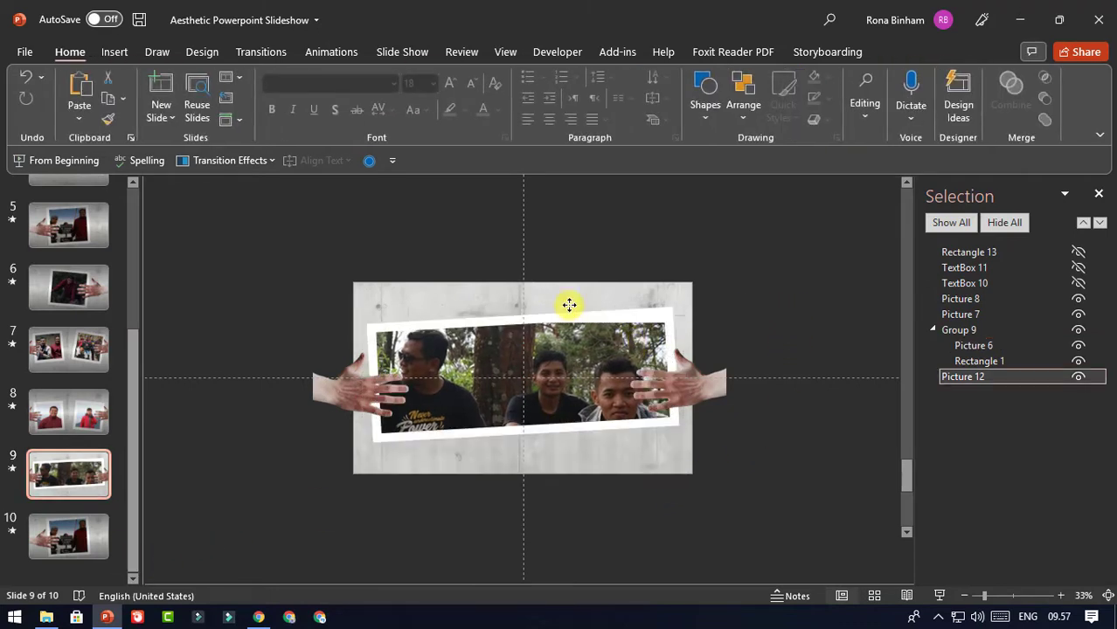
{"action": "left_click", "coordinate": [1075, 252]}
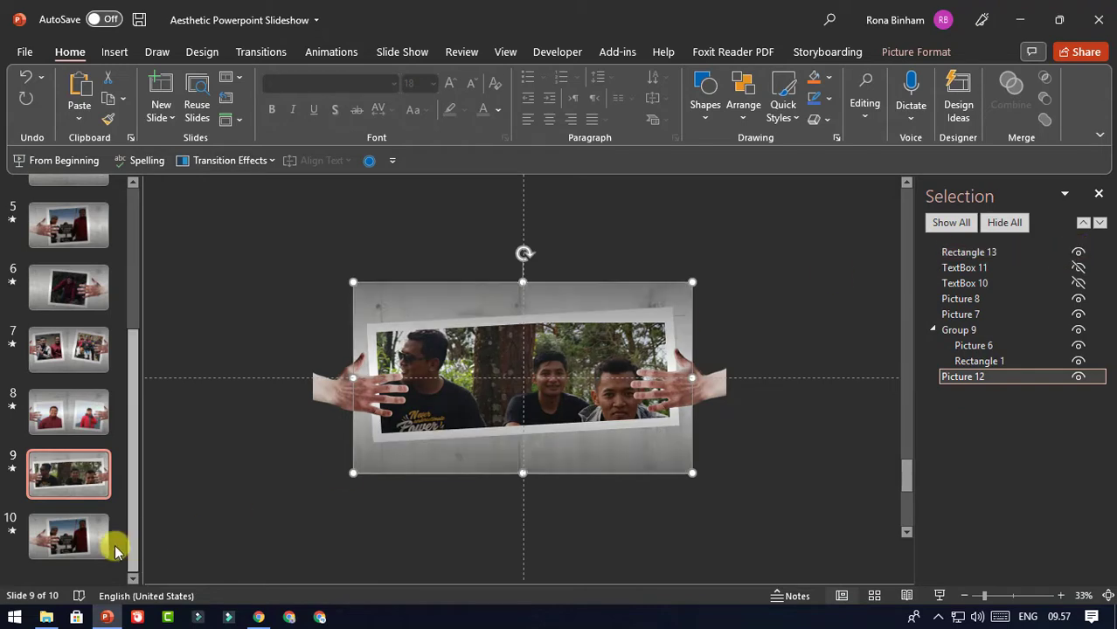
{"action": "left_click", "coordinate": [96, 538]}
Hide slide 10's dark overlay and replace the summit photo with IMG_1760 from file
{"action": "left_click", "coordinate": [641, 298]}
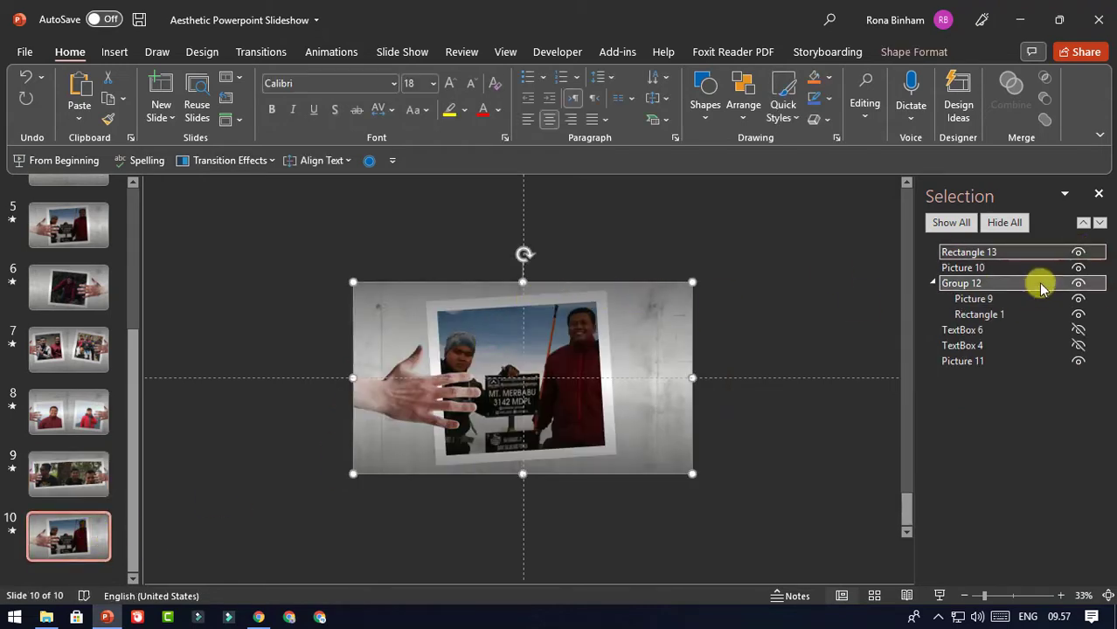
{"action": "left_click", "coordinate": [1078, 251]}
{"action": "left_click", "coordinate": [549, 332]}
{"action": "left_click", "coordinate": [503, 332]}
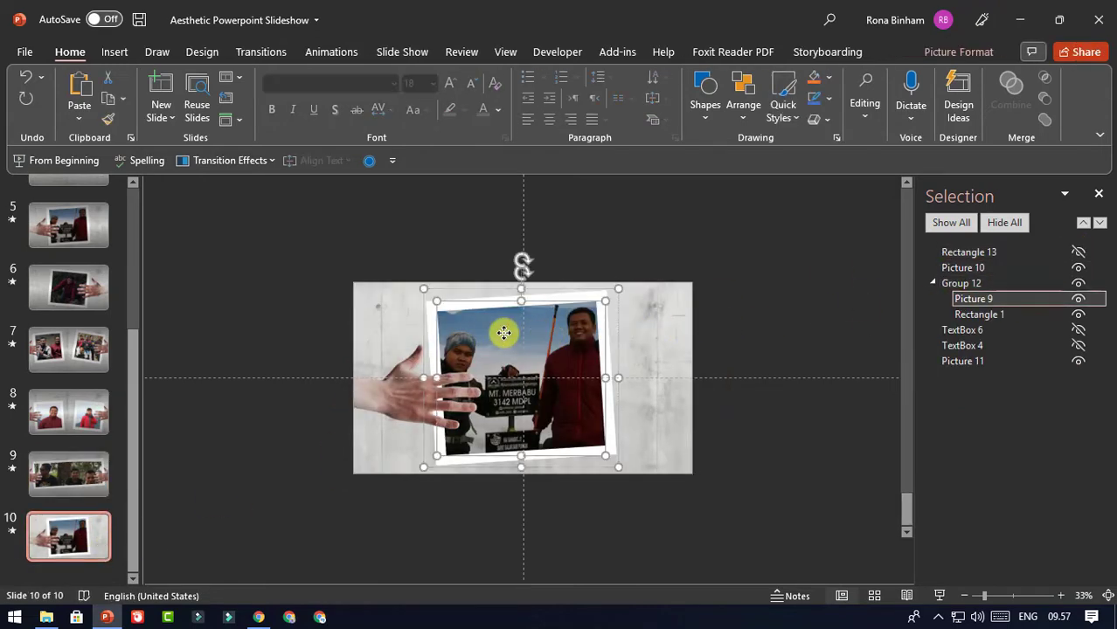
{"action": "right_click", "coordinate": [517, 333]}
{"action": "mouse_move", "coordinate": [594, 346]}
{"action": "left_click", "coordinate": [690, 346]}
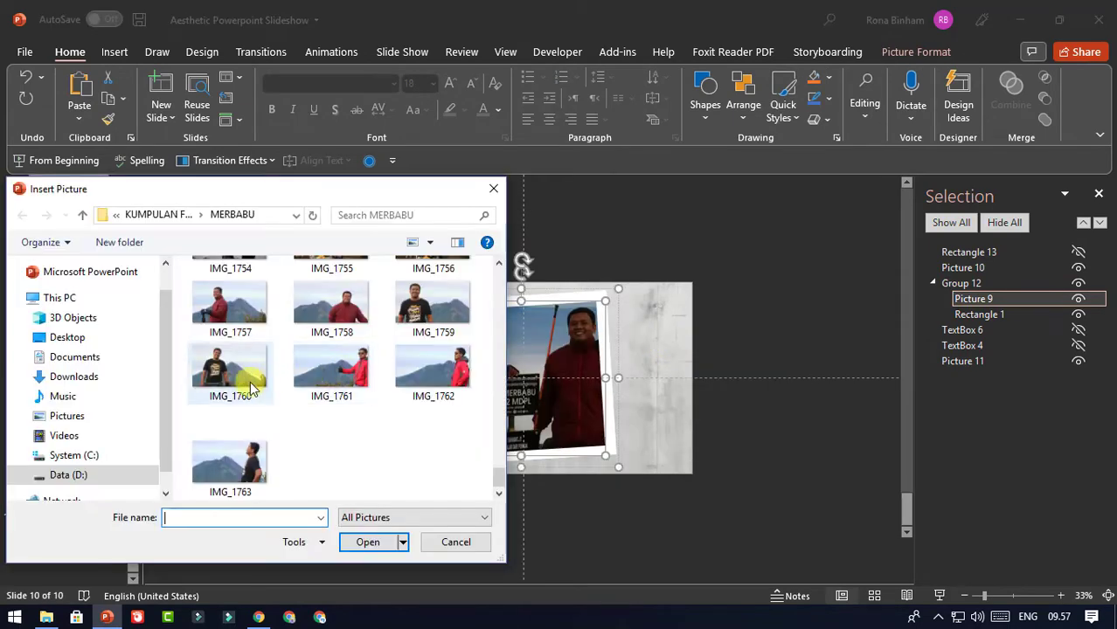
{"action": "left_click", "coordinate": [231, 373]}
{"action": "left_click", "coordinate": [374, 536]}
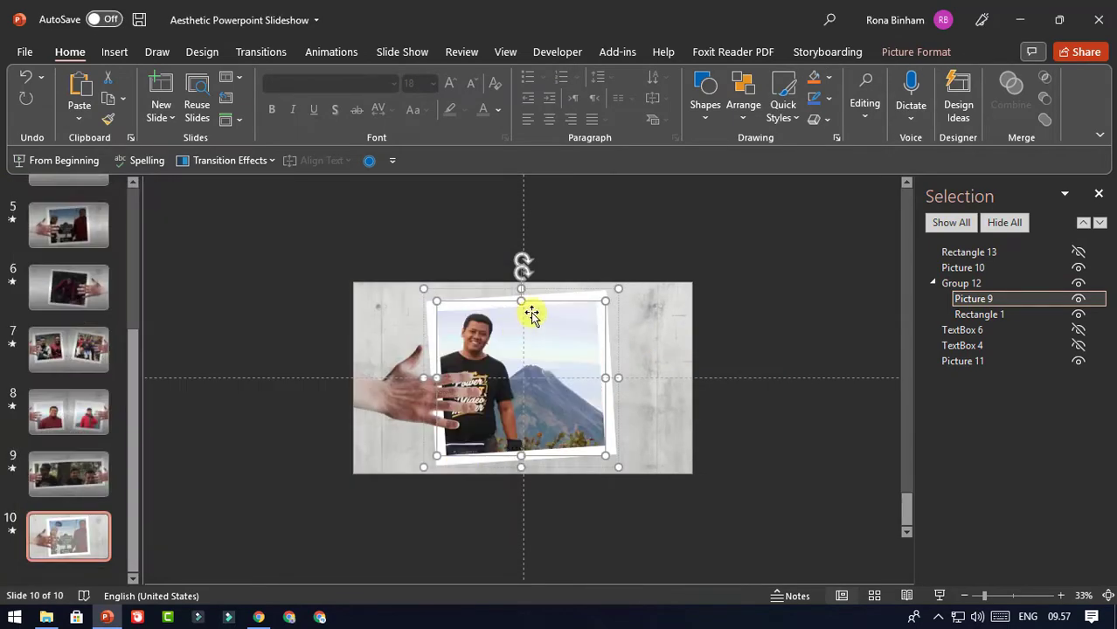
Crop IMG_1760 larger within its frame, restore the dark overlay and close the Selection pane
{"action": "left_click", "coordinate": [944, 55]}
{"action": "left_click", "coordinate": [960, 91]}
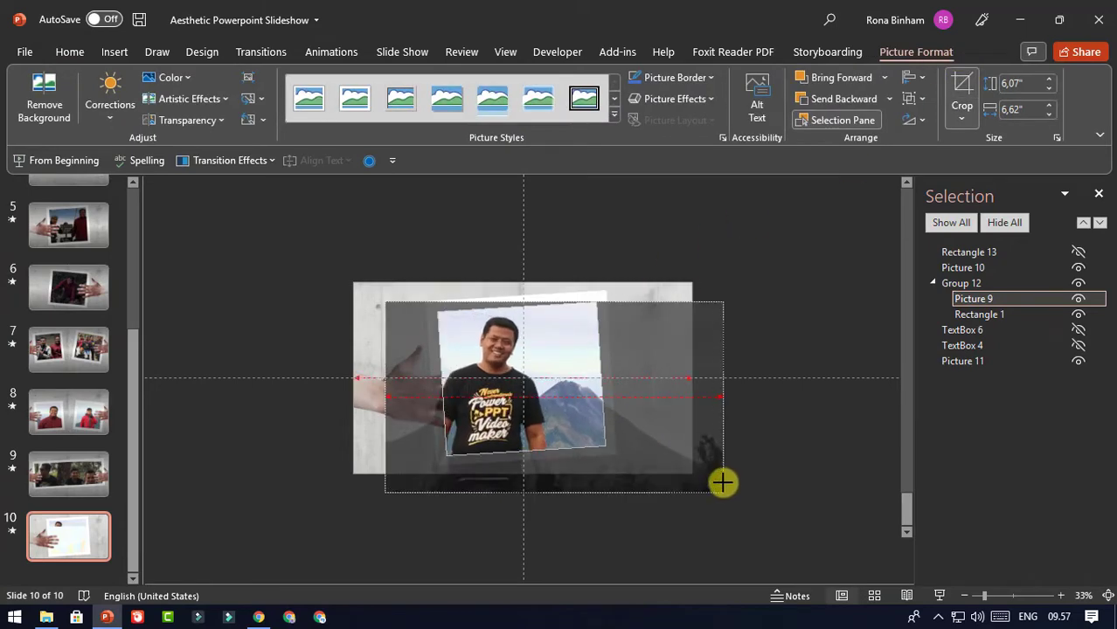
{"action": "left_click_drag", "start_coordinate": [659, 457], "coordinate": [752, 496]}
{"action": "left_click", "coordinate": [800, 266]}
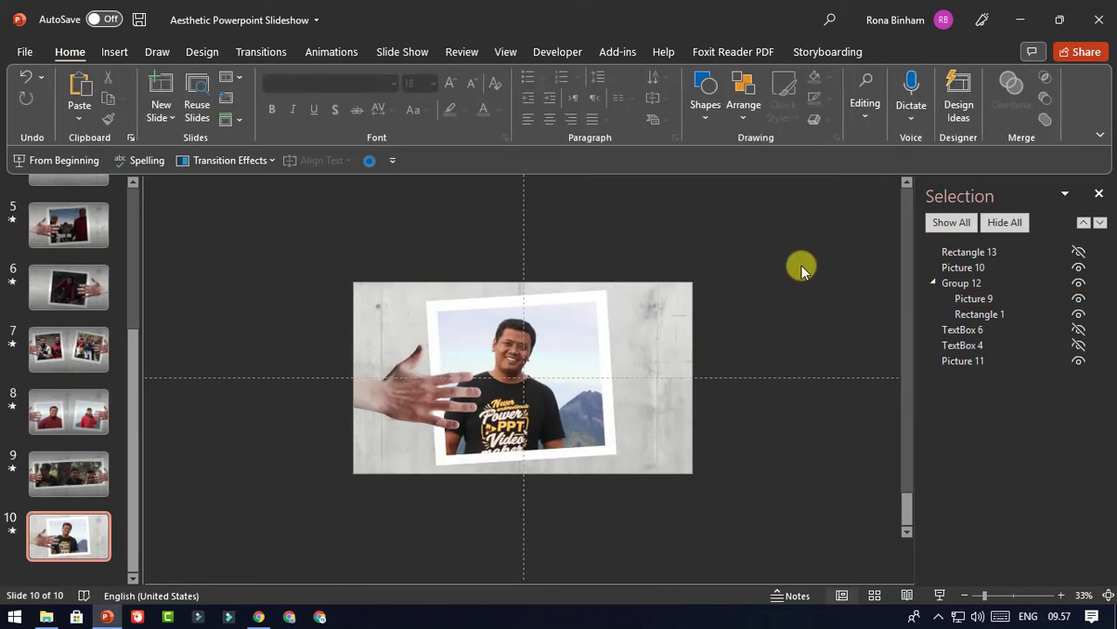
{"action": "left_click", "coordinate": [1078, 253]}
{"action": "left_click", "coordinate": [1099, 193]}
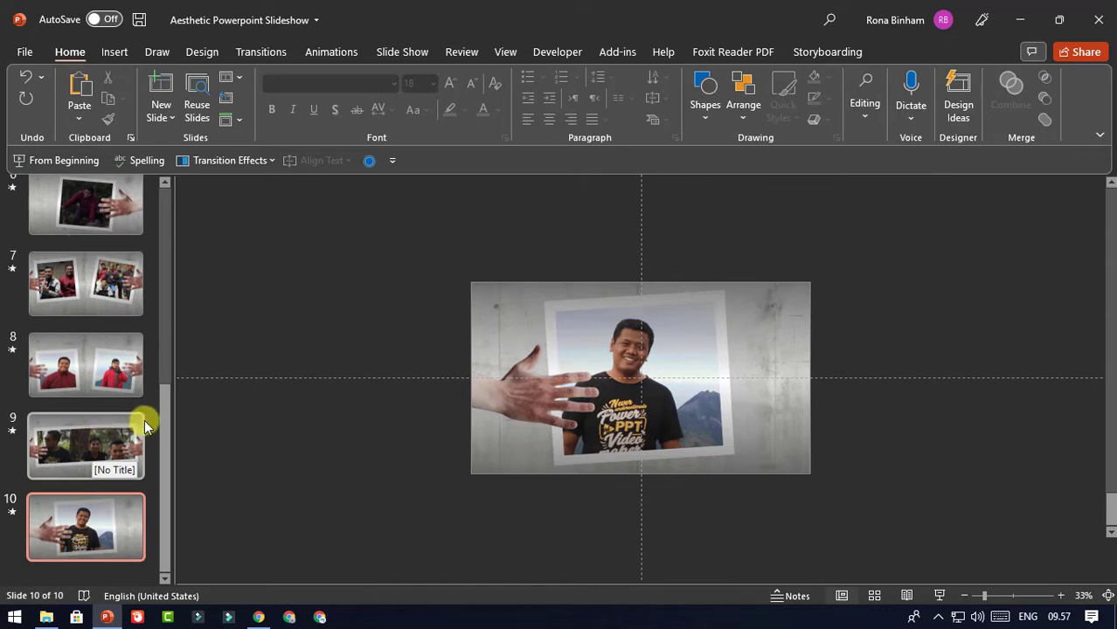
Widen the thumbnail strip and open the Merbabu title slide, zoomed to fit the window
{"action": "left_click_drag", "start_coordinate": [172, 416], "coordinate": [184, 227]}
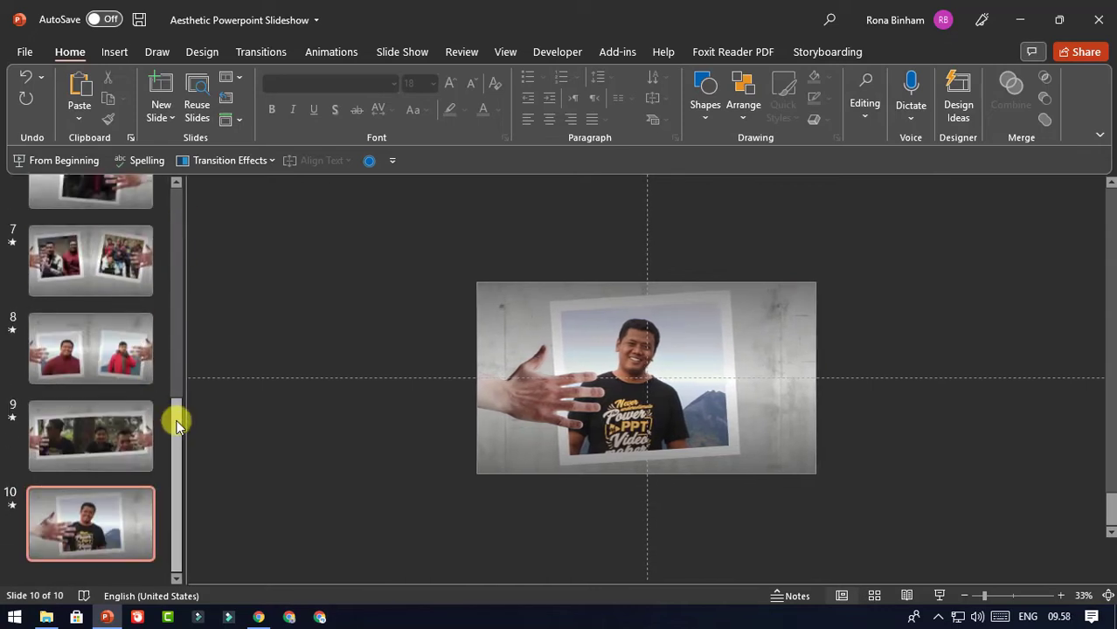
{"action": "left_click_drag", "start_coordinate": [175, 420], "coordinate": [179, 181]}
{"action": "left_click", "coordinate": [124, 216]}
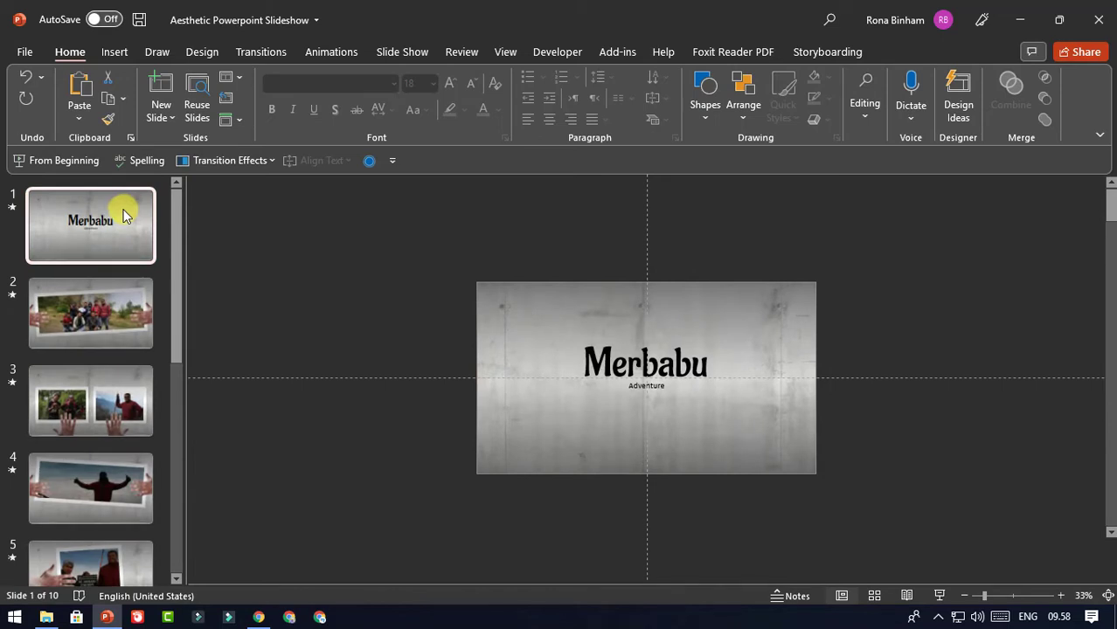
{"action": "scroll", "coordinate": [121, 225], "scroll_direction": "down", "scroll_amount": 2}
{"action": "scroll", "coordinate": [121, 221], "scroll_direction": "up", "scroll_amount": 2}
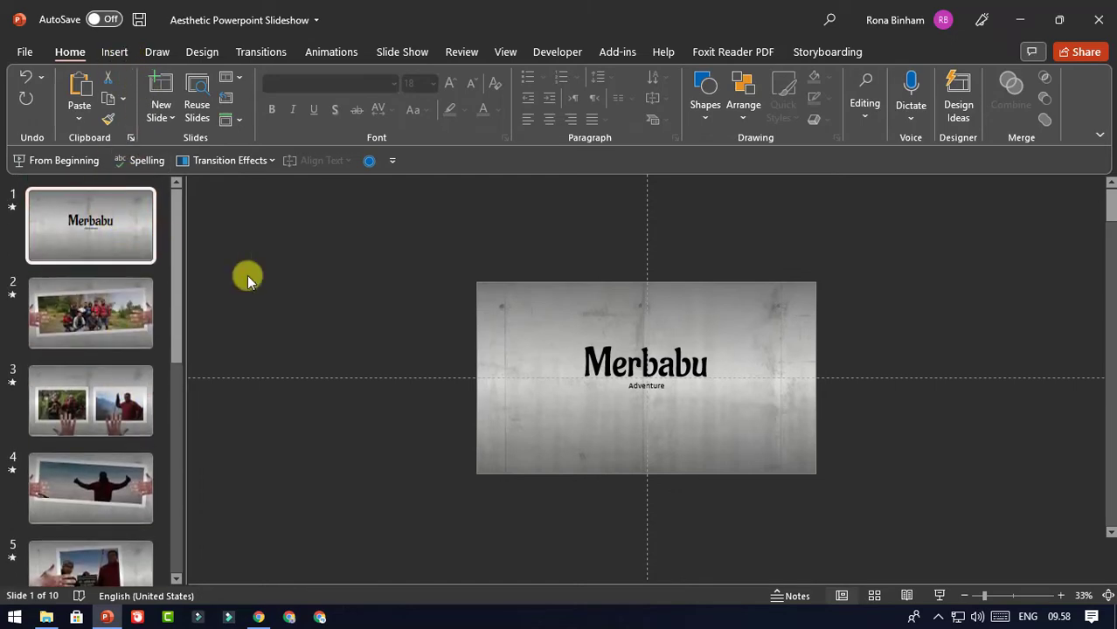
{"action": "left_click", "coordinate": [1107, 598]}
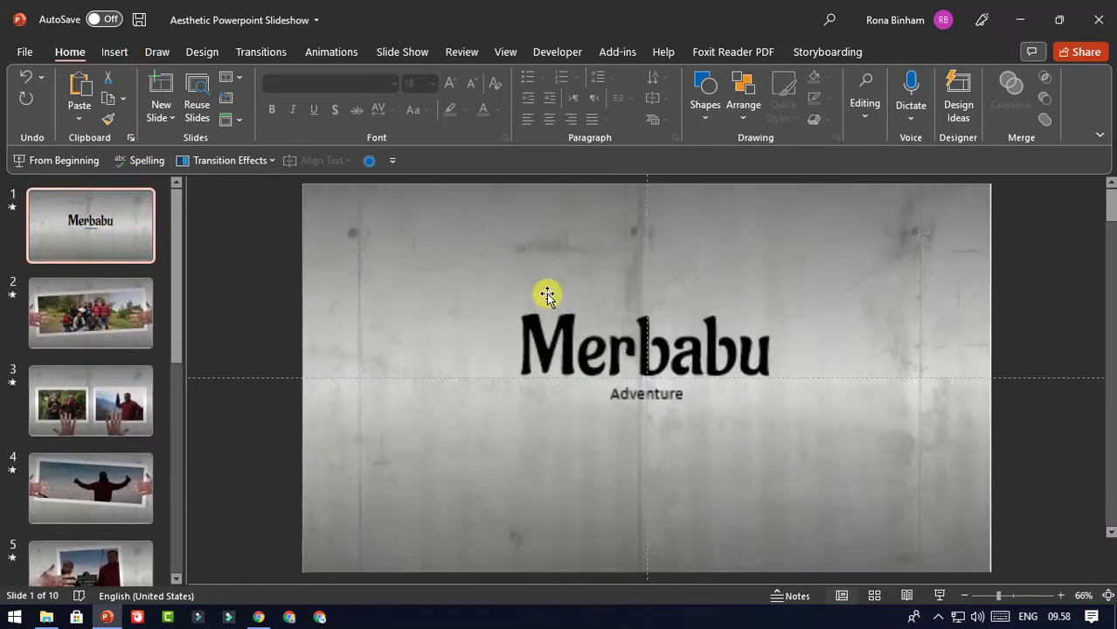
Insert the audio file 'Cinematik inspirasi Forever_Yours' from the PC onto the title slide
{"action": "left_click", "coordinate": [123, 52]}
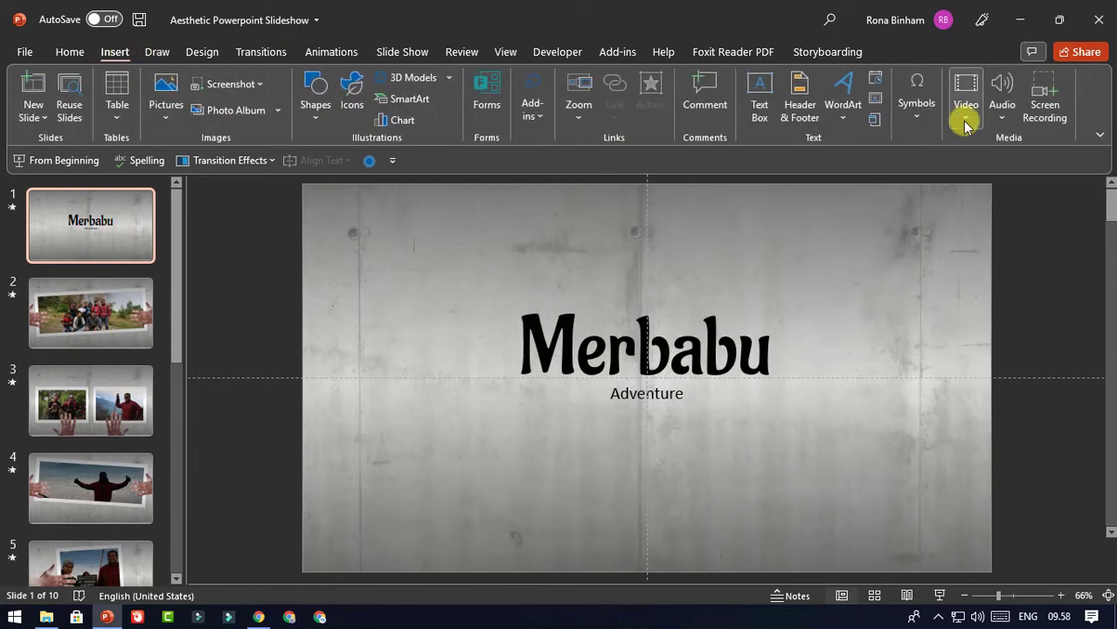
{"action": "left_click", "coordinate": [1002, 114]}
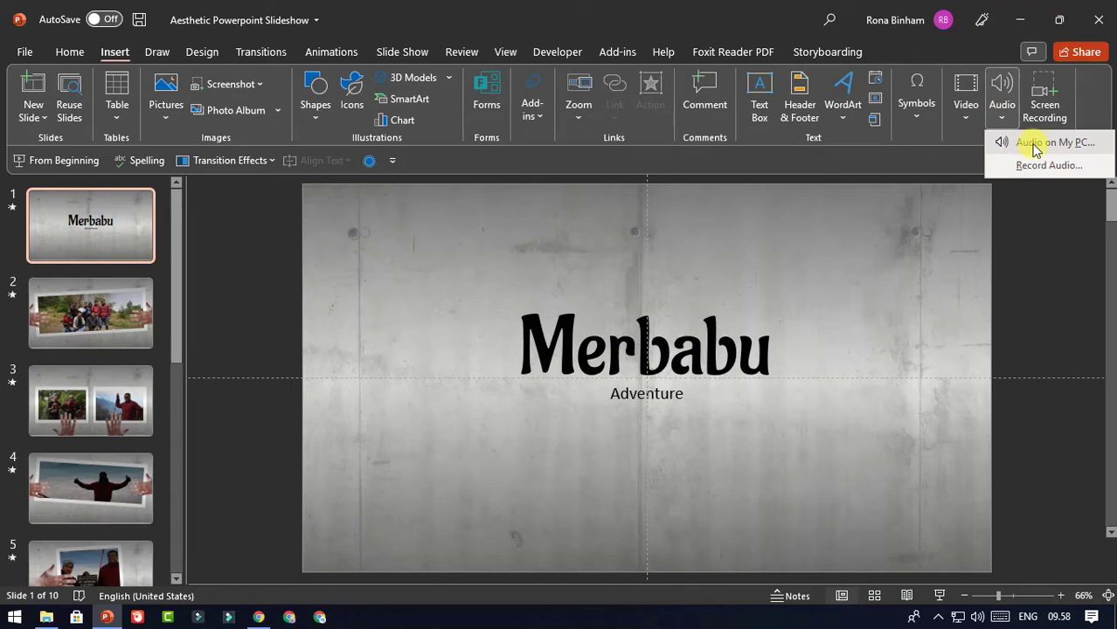
{"action": "left_click", "coordinate": [1034, 147]}
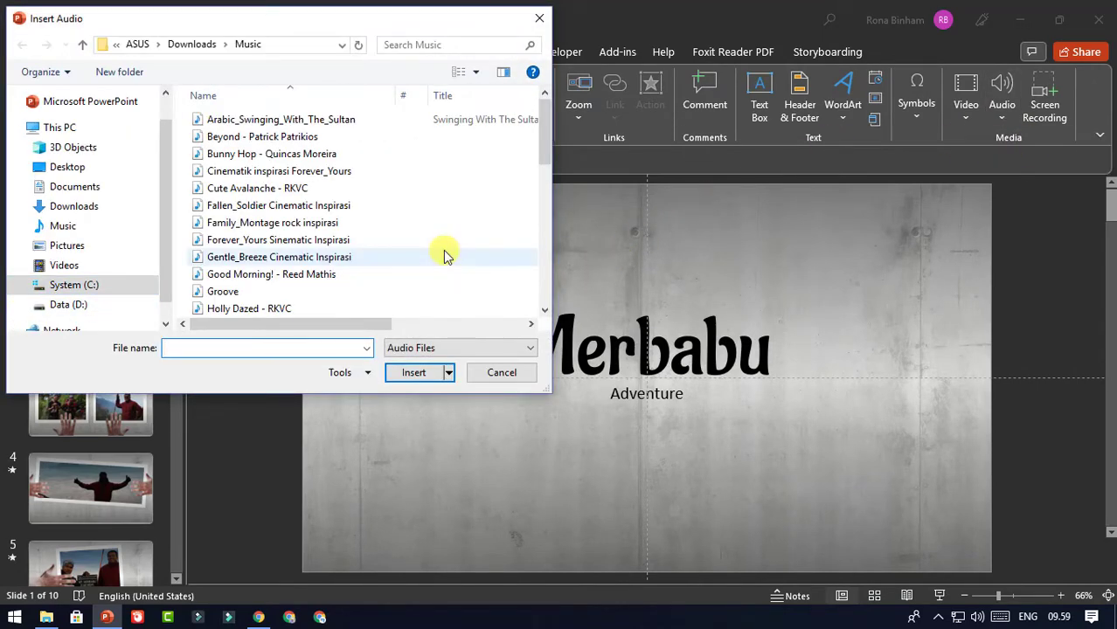
{"action": "left_click", "coordinate": [337, 175]}
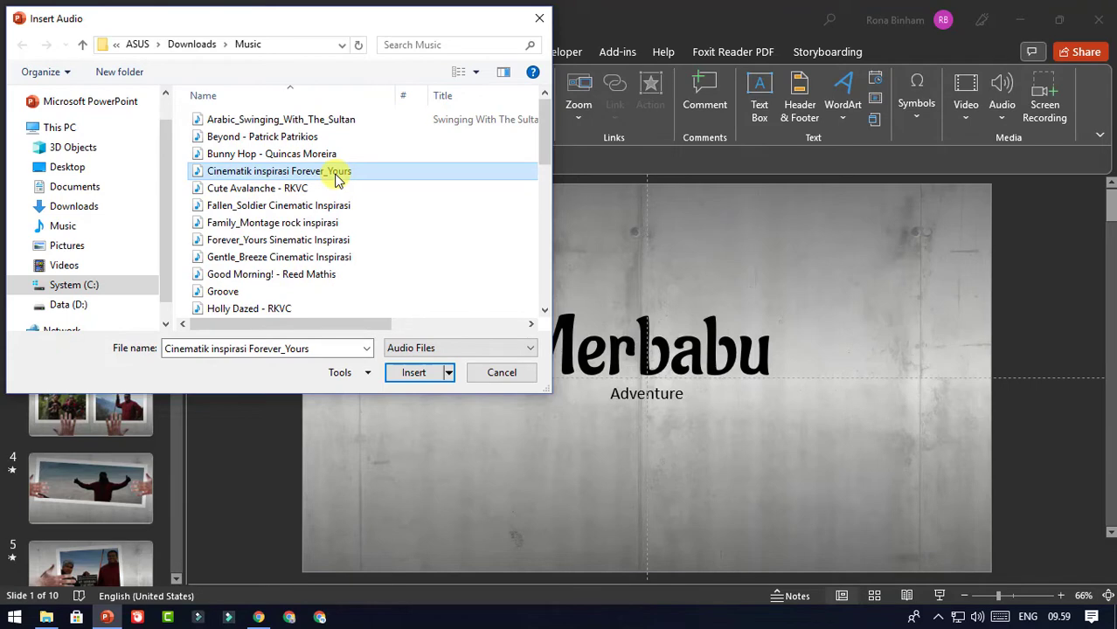
{"action": "left_click", "coordinate": [427, 376]}
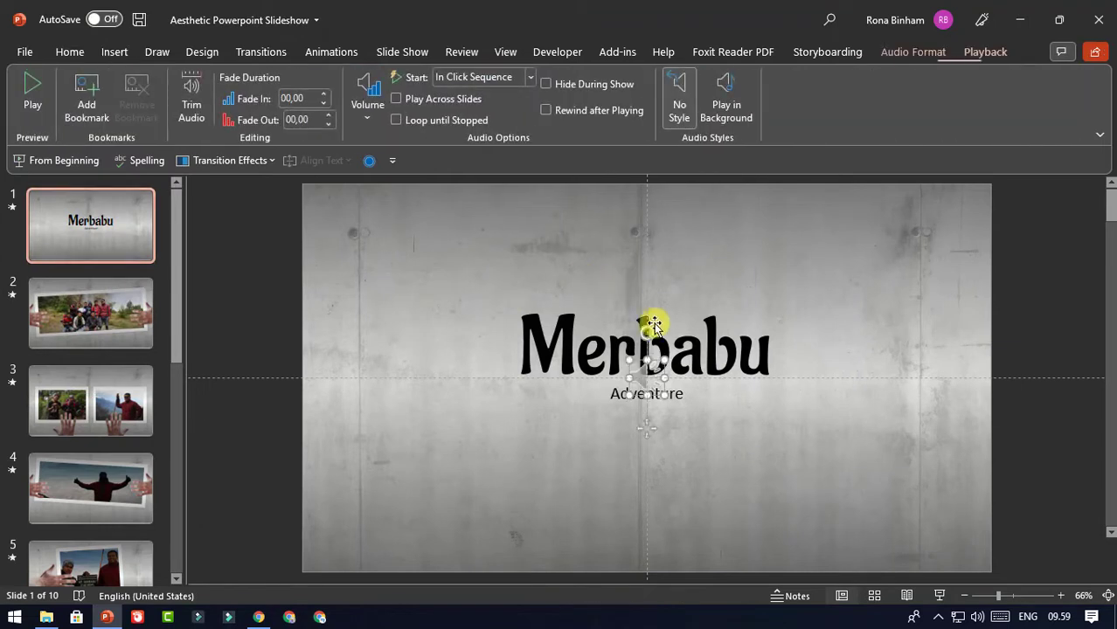
Move the audio icon to the slide's left edge and set the music to start automatically
{"action": "key", "text": "Delete"}
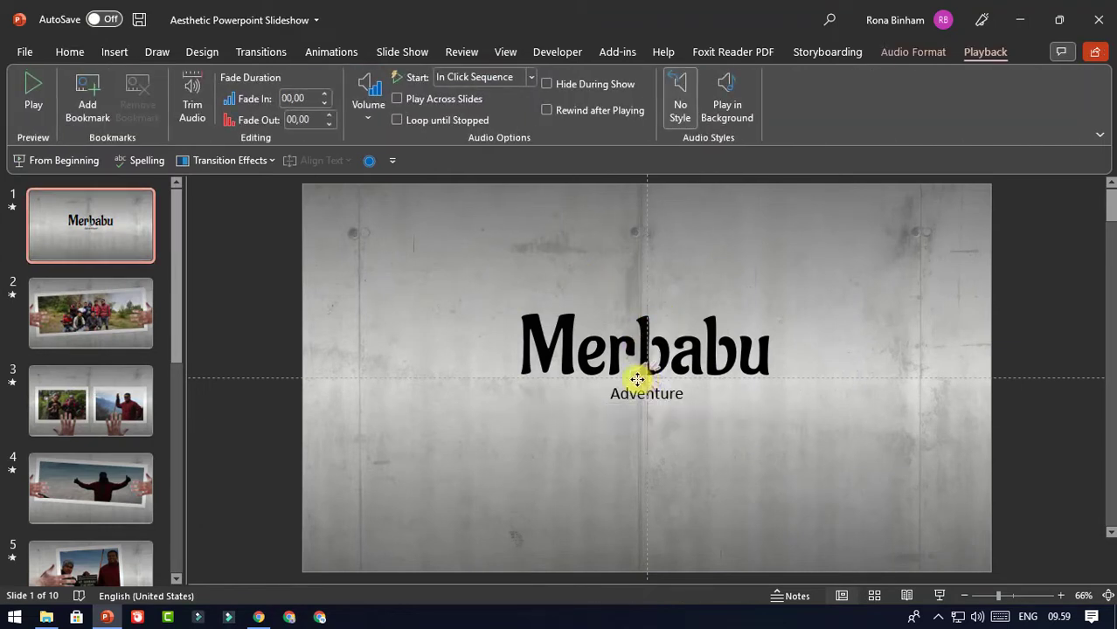
{"action": "left_click_drag", "start_coordinate": [637, 379], "coordinate": [277, 380]}
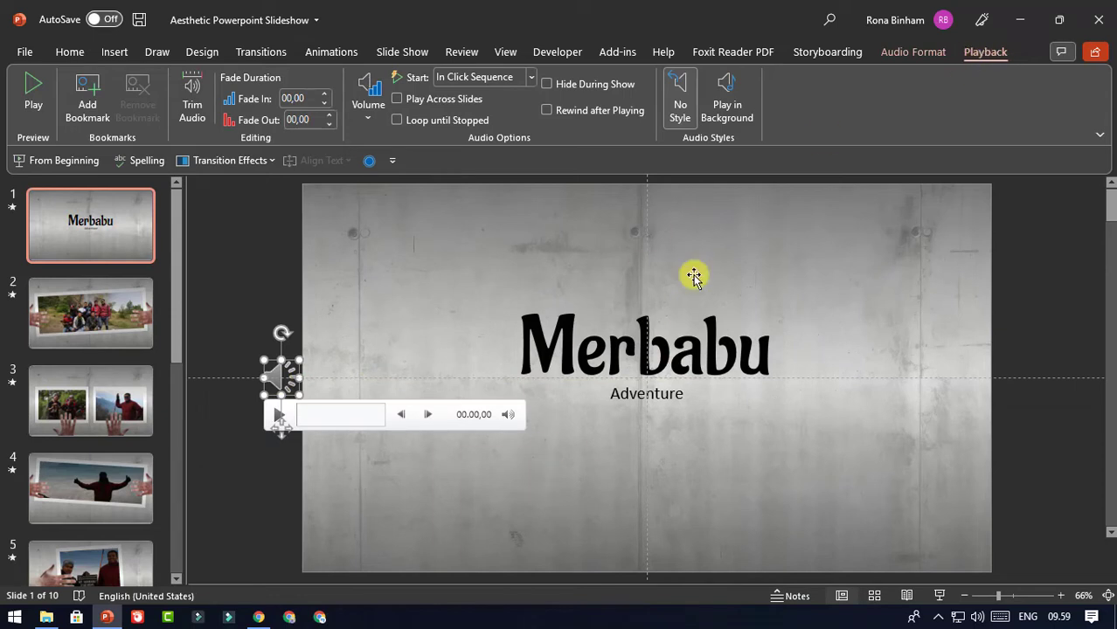
{"action": "left_click", "coordinate": [531, 78]}
{"action": "left_click", "coordinate": [503, 117]}
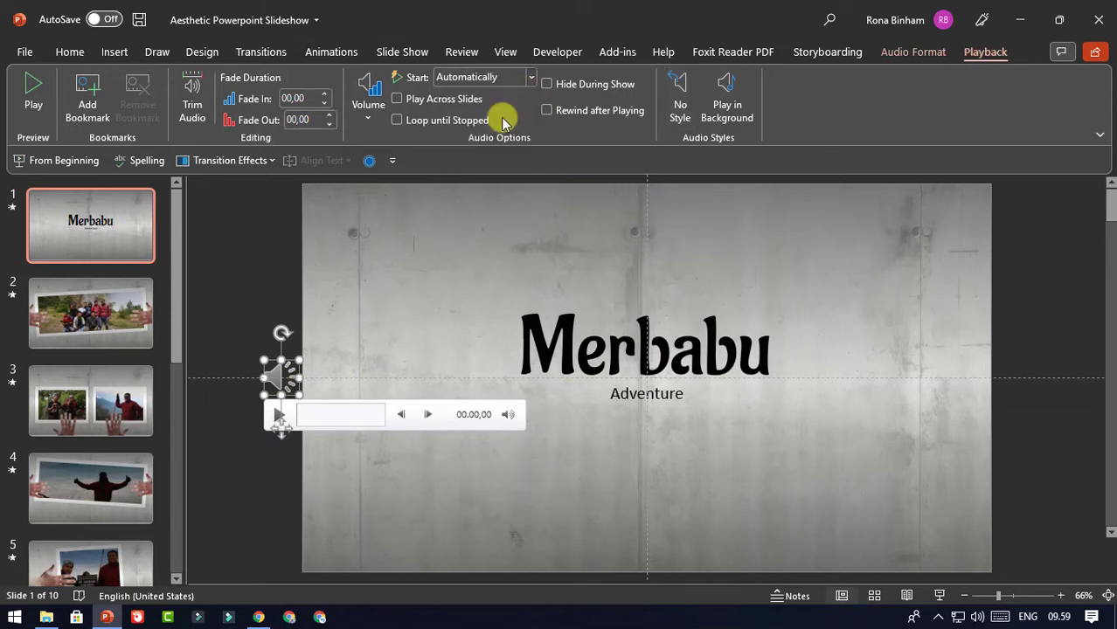
In the Animation Pane, set the music to start With Previous and move it first in order
{"action": "left_click", "coordinate": [355, 52]}
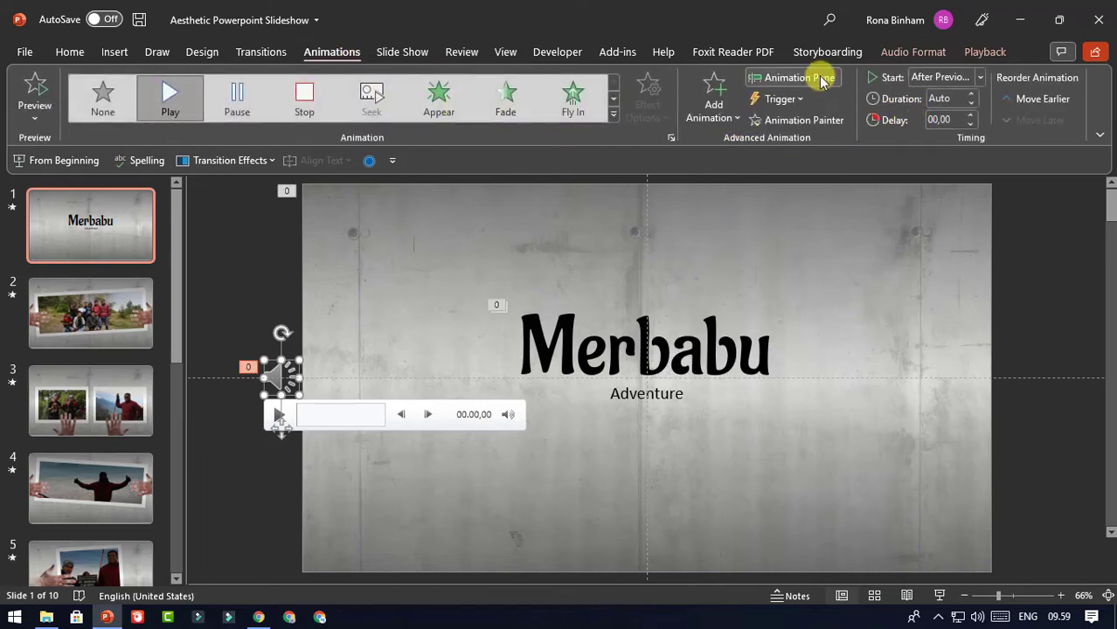
{"action": "left_click", "coordinate": [812, 77]}
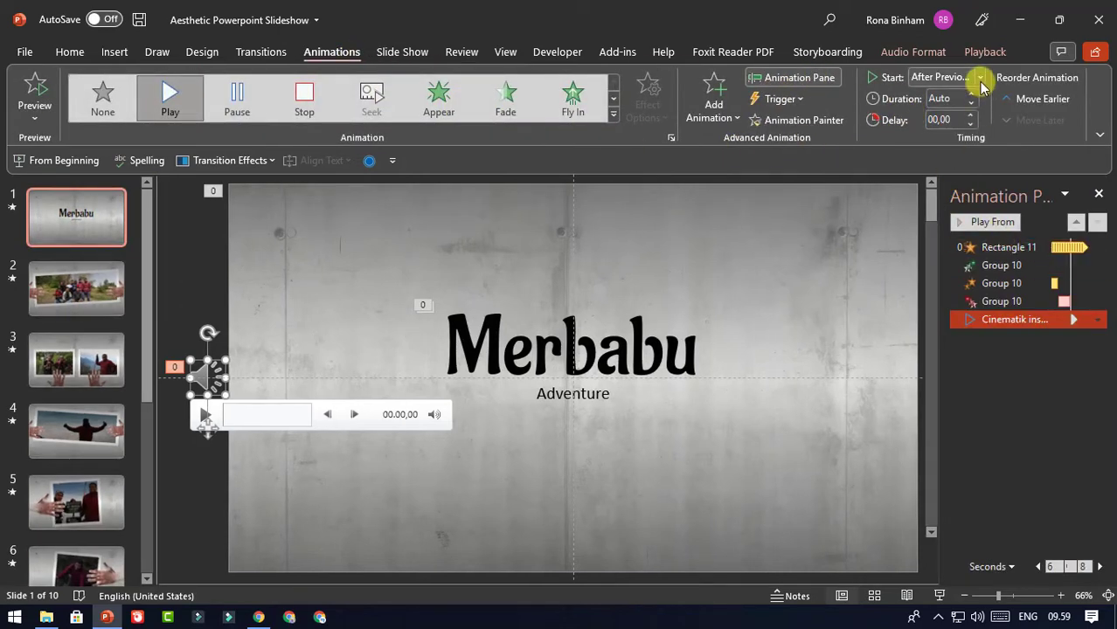
{"action": "left_click", "coordinate": [979, 77]}
{"action": "left_click", "coordinate": [948, 116]}
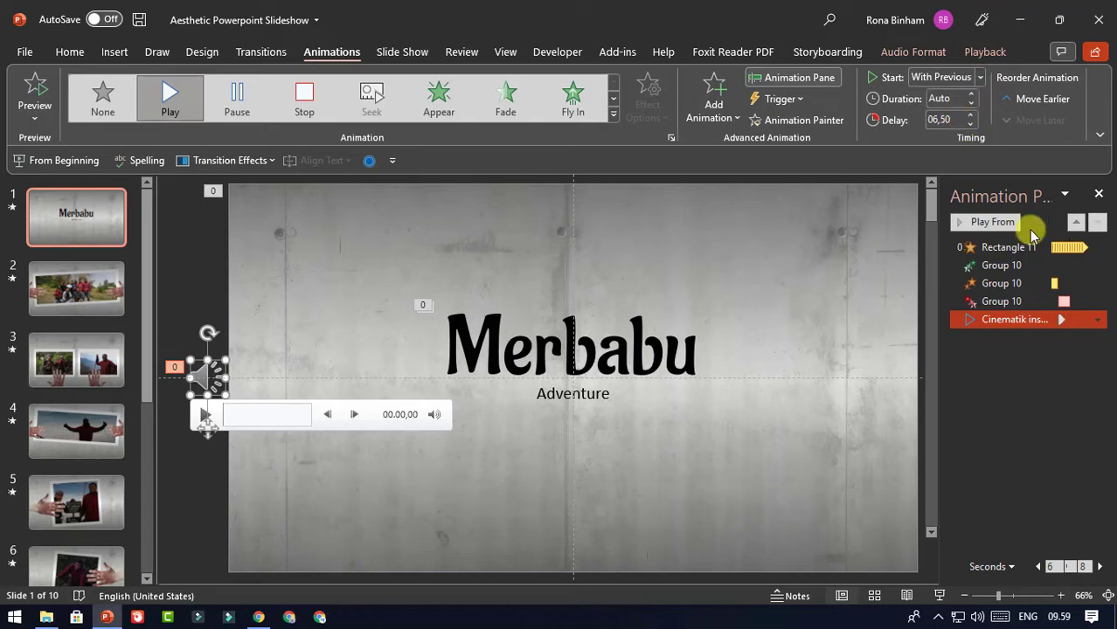
{"action": "mouse_move", "coordinate": [1034, 303]}
{"action": "left_mouse_down"}
{"action": "mouse_move", "coordinate": [1040, 253]}
{"action": "mouse_move", "coordinate": [1061, 235]}
{"action": "left_mouse_up"}
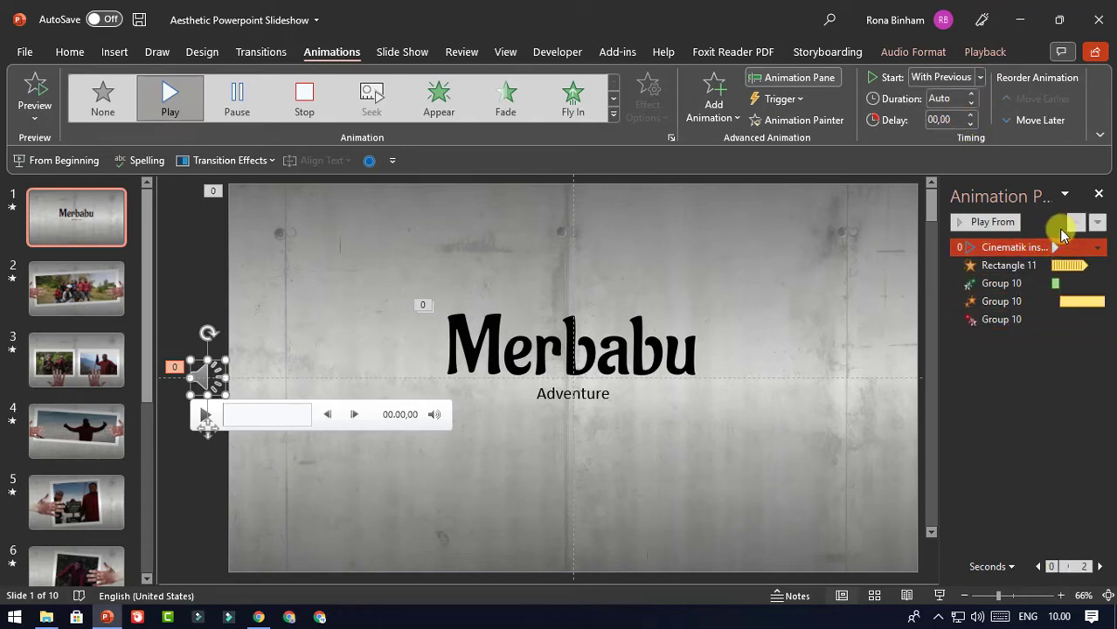
{"action": "left_click", "coordinate": [985, 52]}
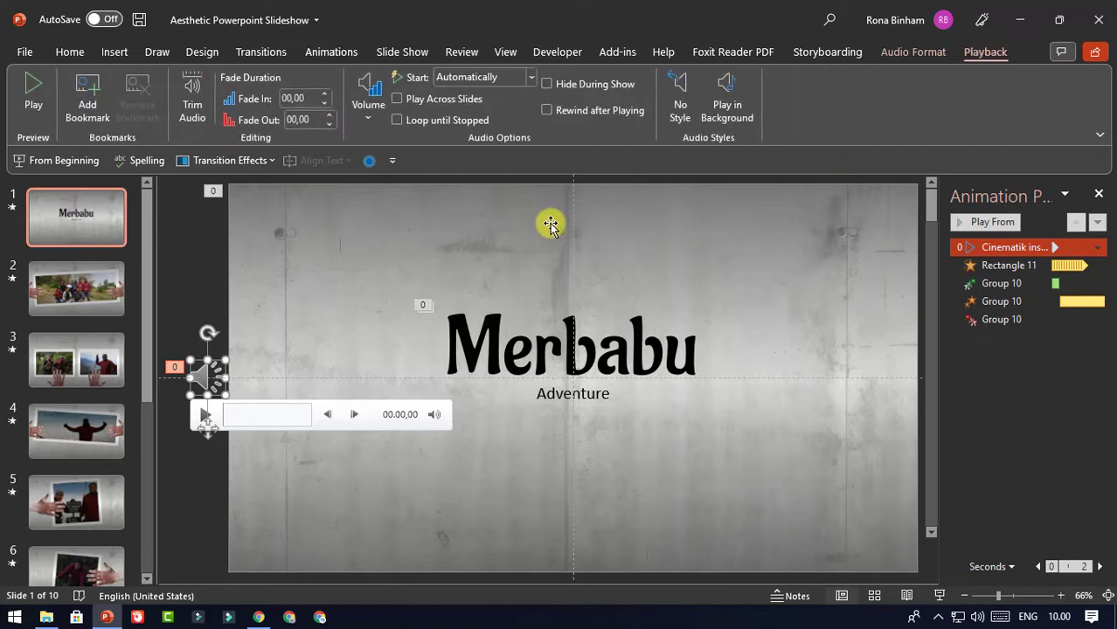
Turn on Play in Background so the music loops across slides hidden, then open Trim Audio
{"action": "left_click", "coordinate": [727, 97]}
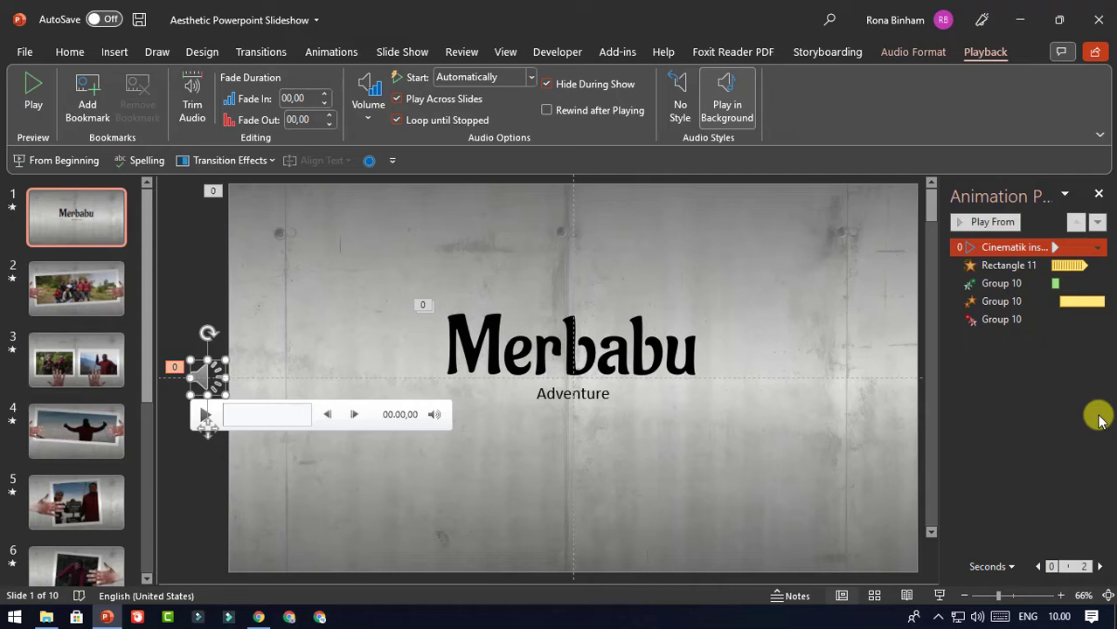
{"action": "left_click", "coordinate": [217, 315]}
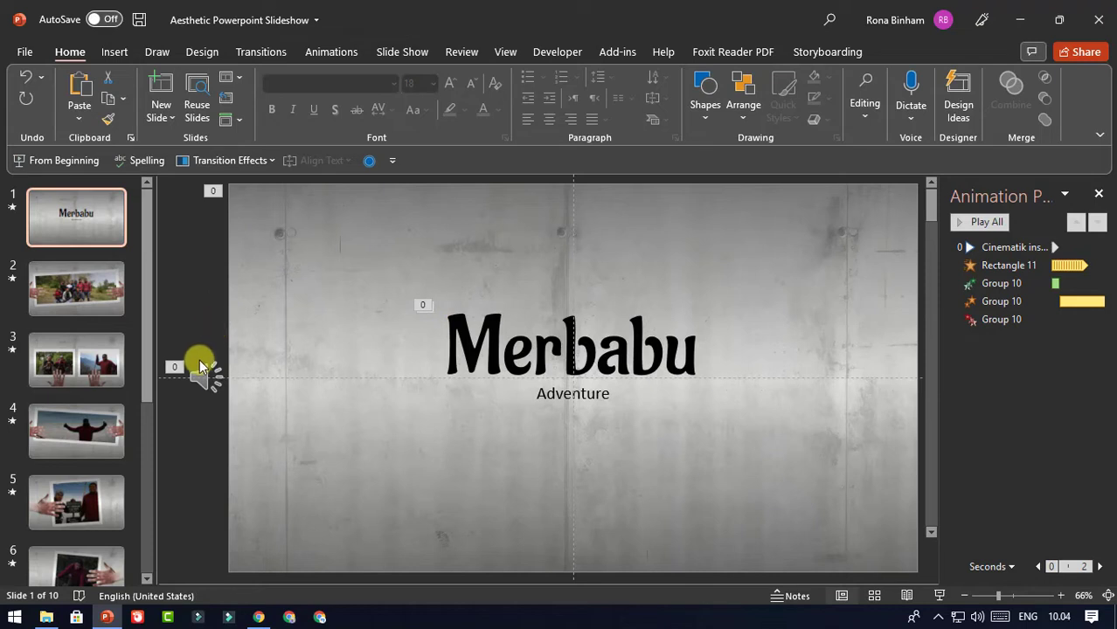
{"action": "left_click", "coordinate": [209, 369]}
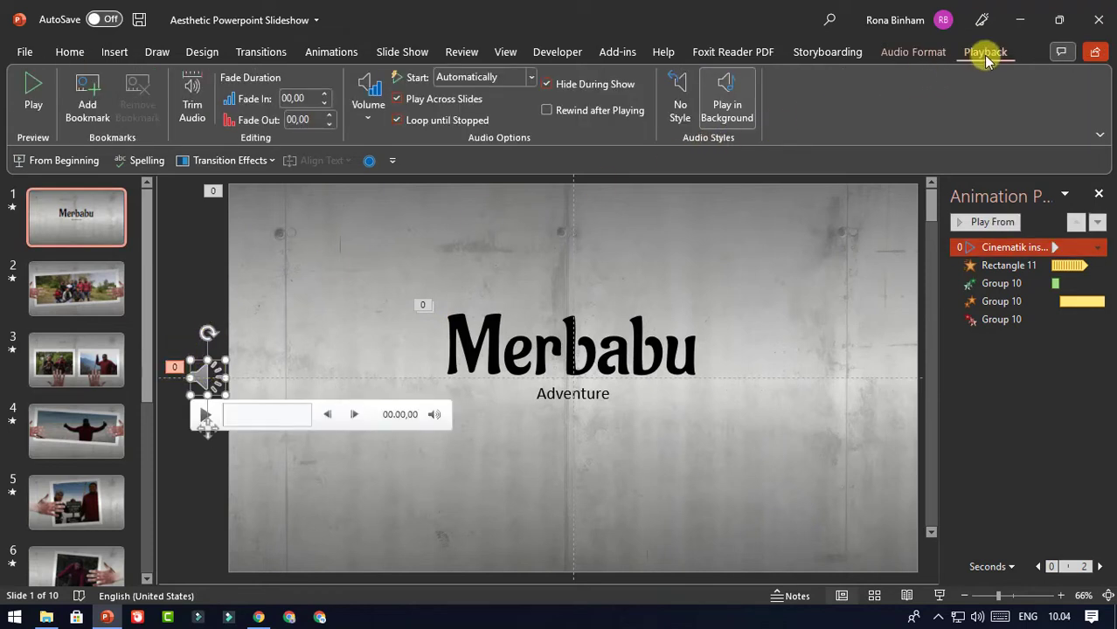
{"action": "left_click", "coordinate": [190, 99]}
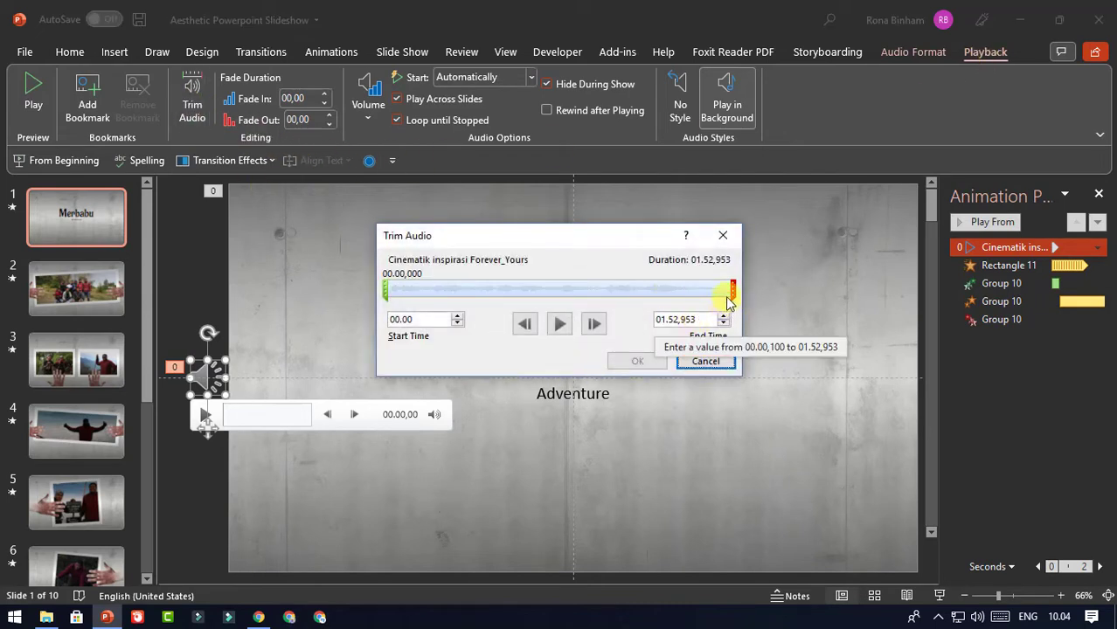
Trim the music by pulling its end marker much earlier and confirm with OK
{"action": "left_click_drag", "start_coordinate": [733, 292], "coordinate": [545, 293]}
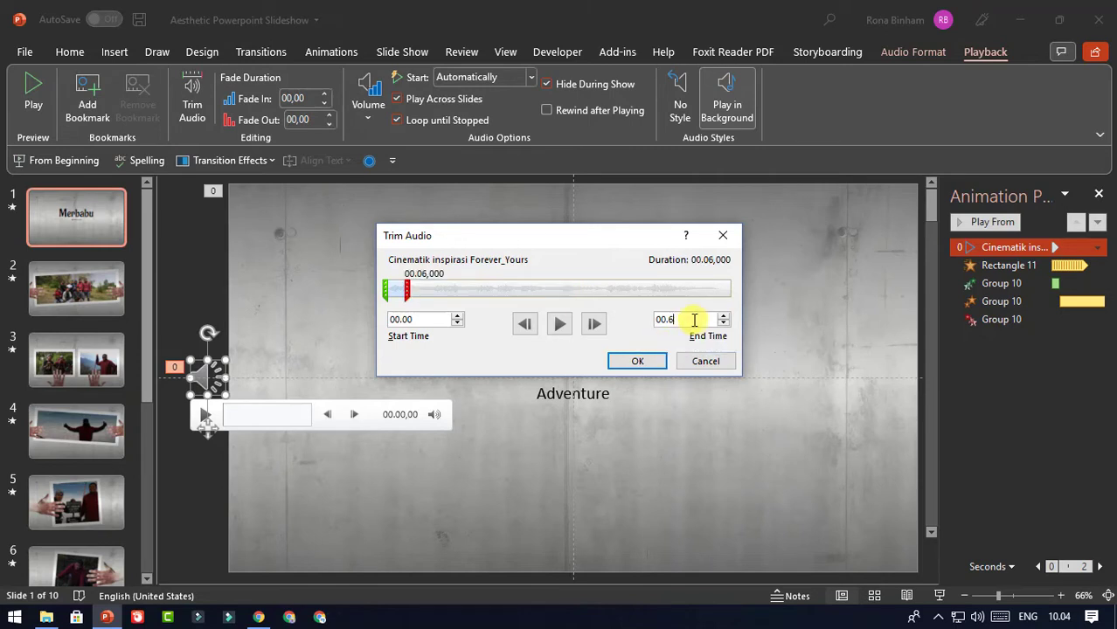
{"action": "left_click", "coordinate": [638, 360]}
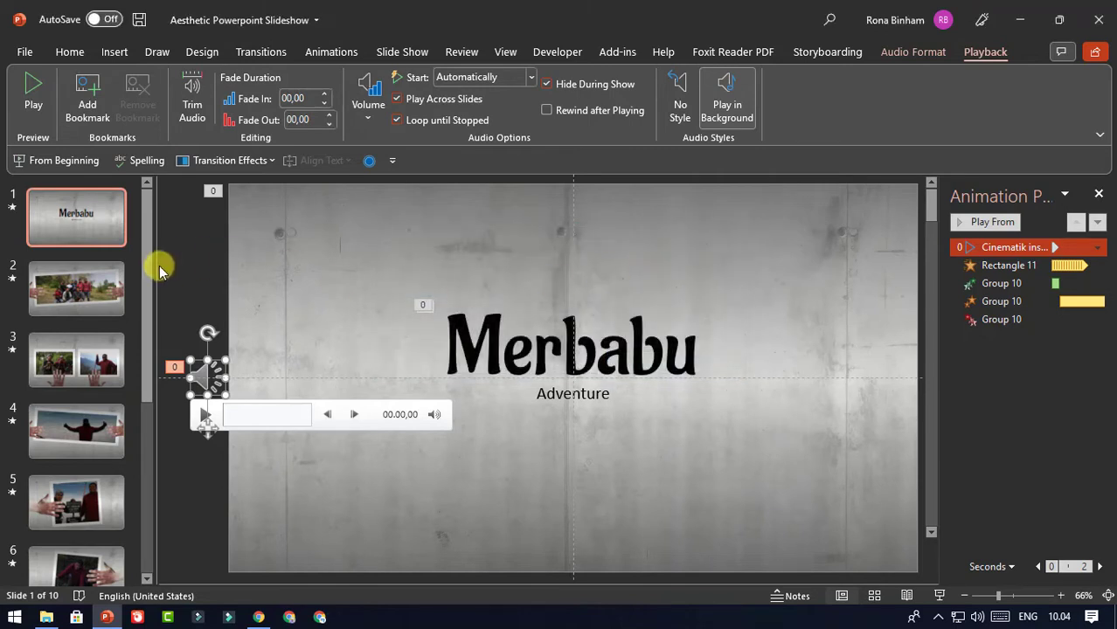
{"action": "left_click", "coordinate": [184, 239]}
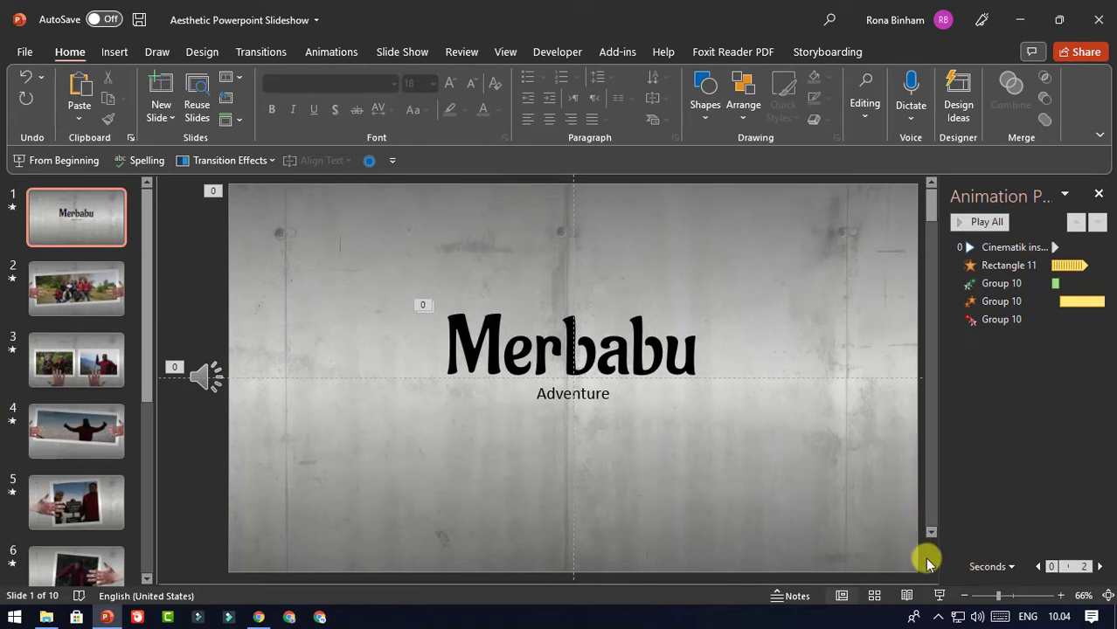
Play the slideshow from the title slide through slide 10, then end the show
{"action": "left_click", "coordinate": [940, 595]}
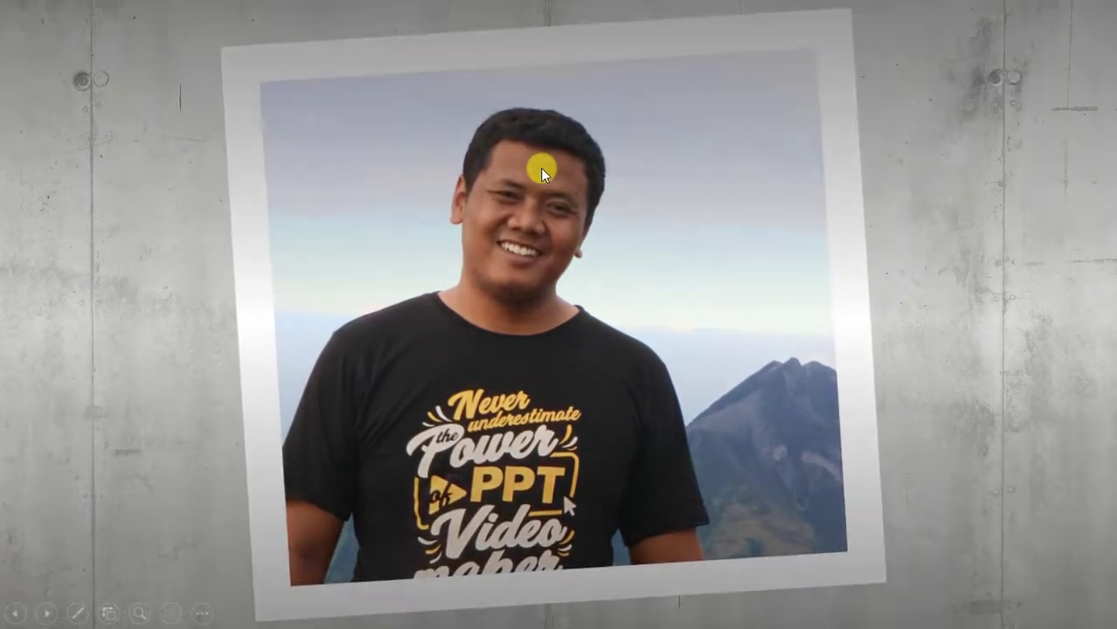
{"action": "right_click", "coordinate": [543, 169]}
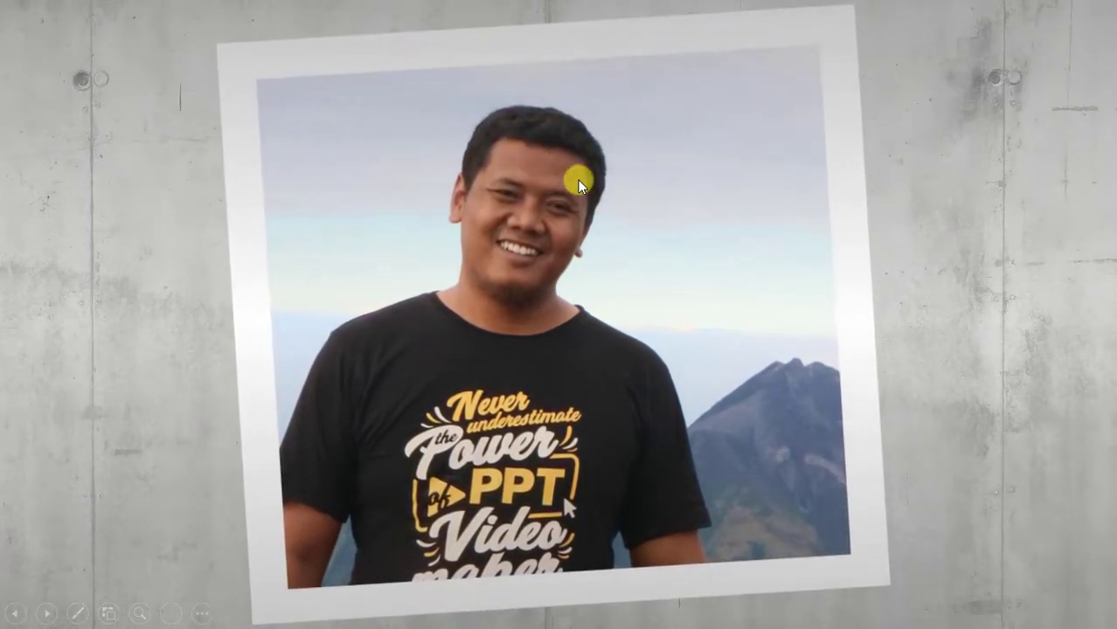
{"action": "left_click", "coordinate": [632, 543]}
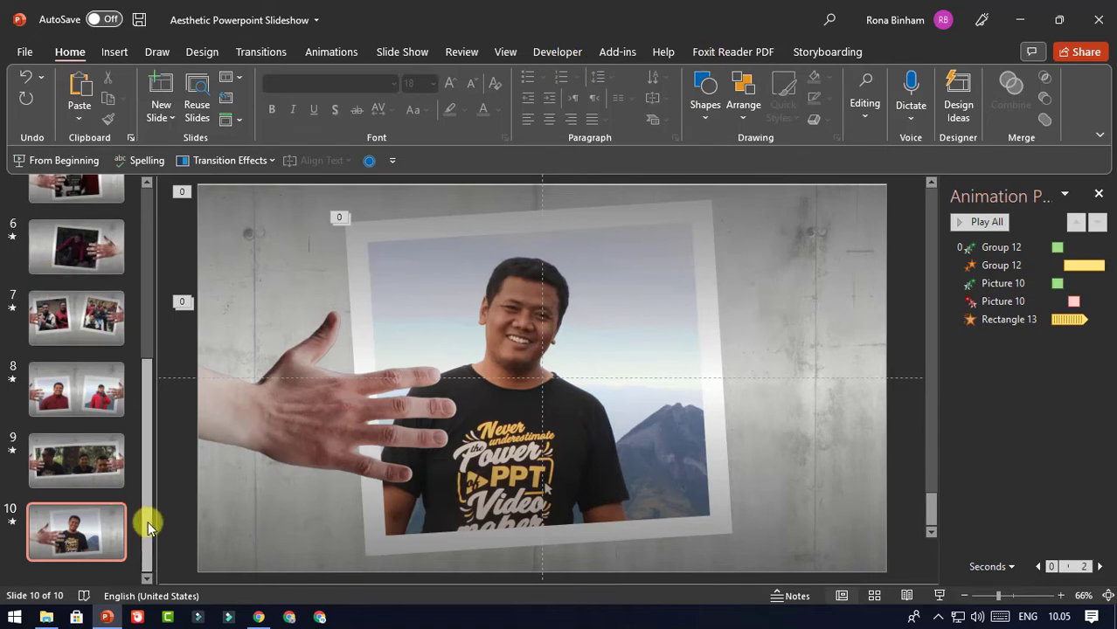
{"action": "left_click_drag", "start_coordinate": [148, 521], "coordinate": [171, 244]}
Readjust the Cinematik track's end time in Trim Audio and give it a 04,00-second fade-out
{"action": "left_click", "coordinate": [70, 220]}
{"action": "left_click", "coordinate": [214, 378]}
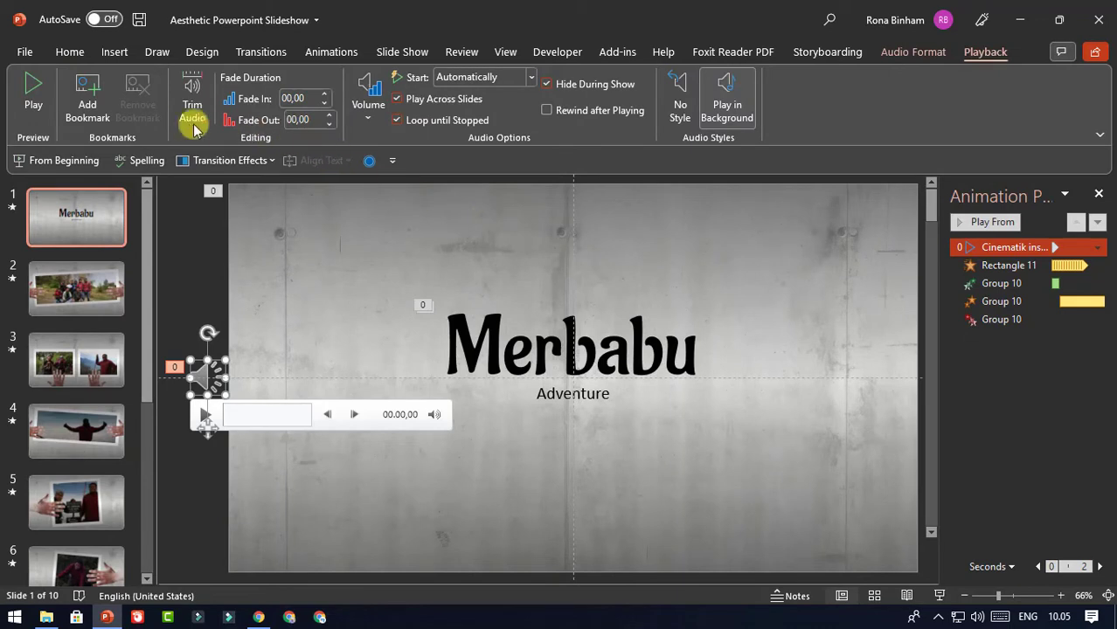
{"action": "left_click", "coordinate": [192, 103]}
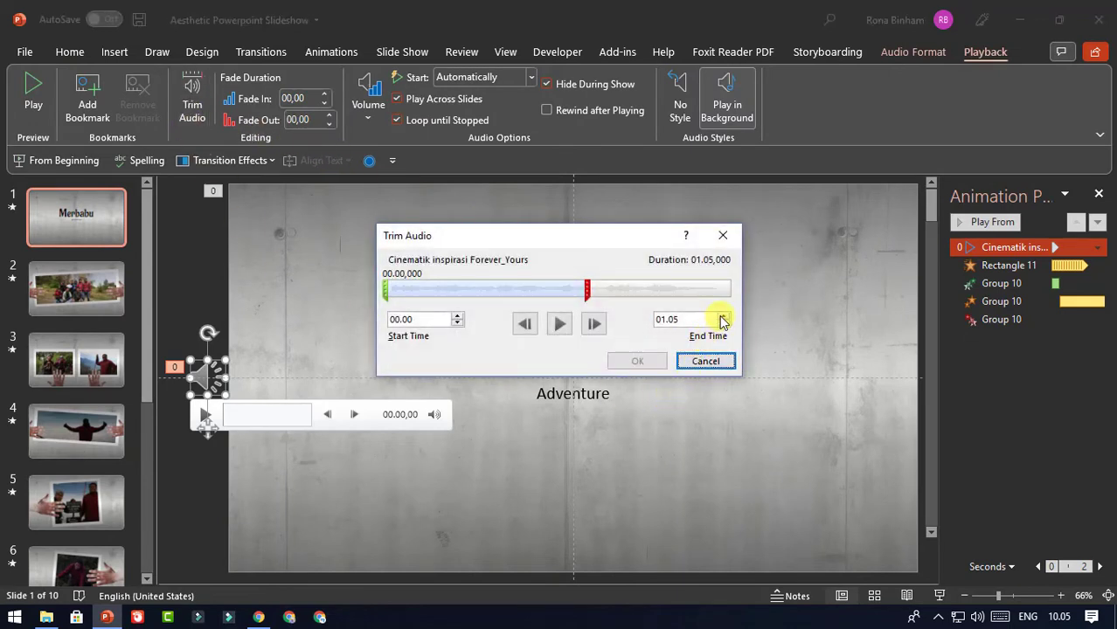
{"action": "left_click", "coordinate": [722, 319]}
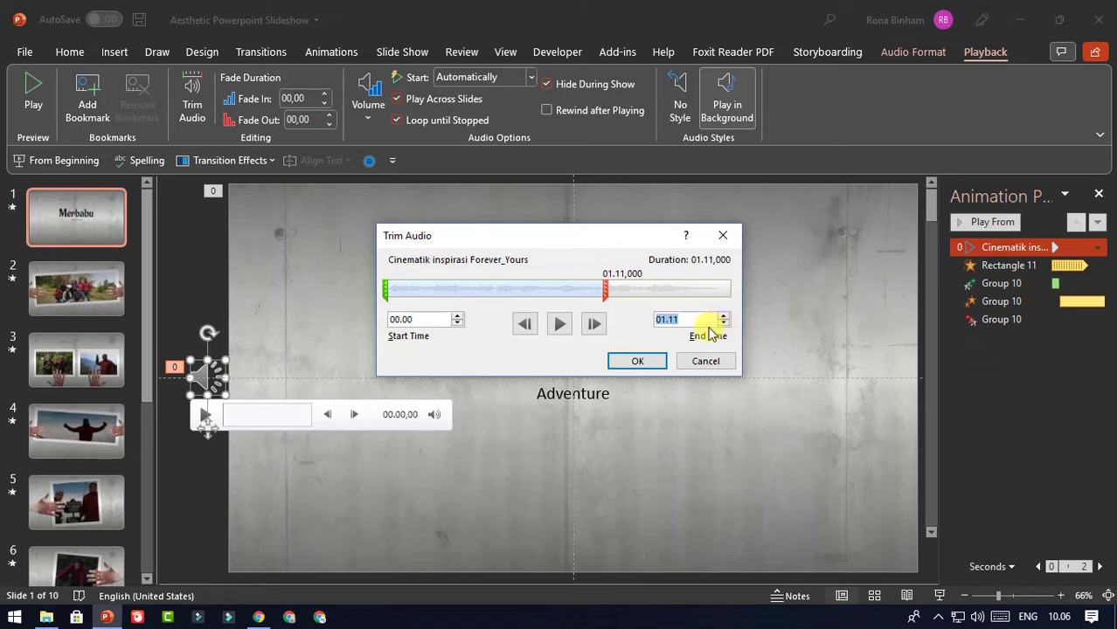
{"action": "left_click", "coordinate": [654, 362]}
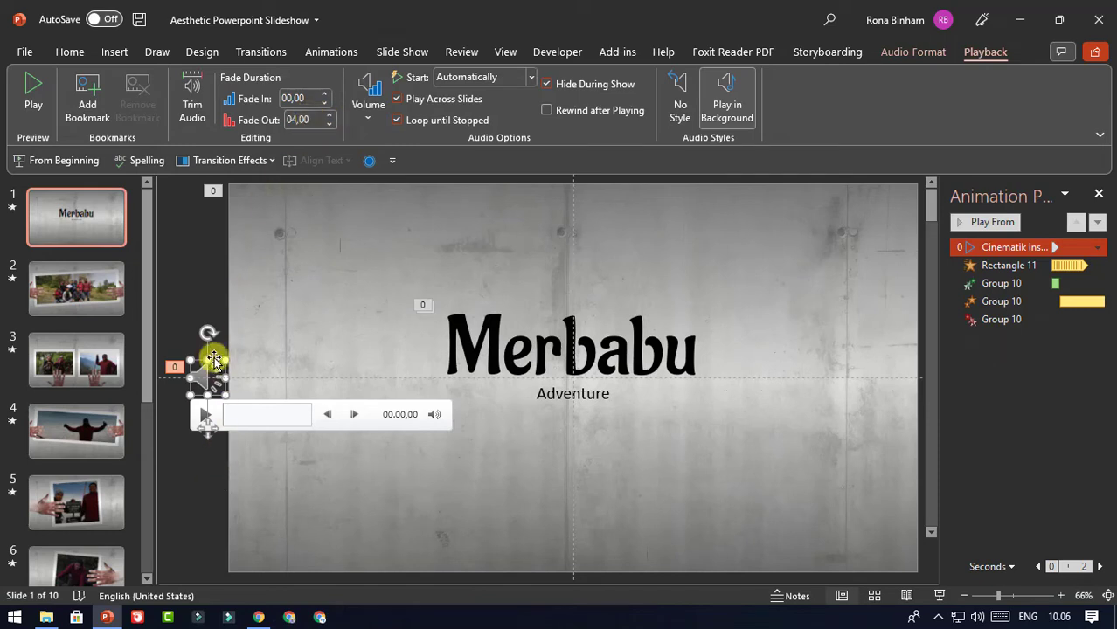
{"action": "left_click", "coordinate": [86, 226]}
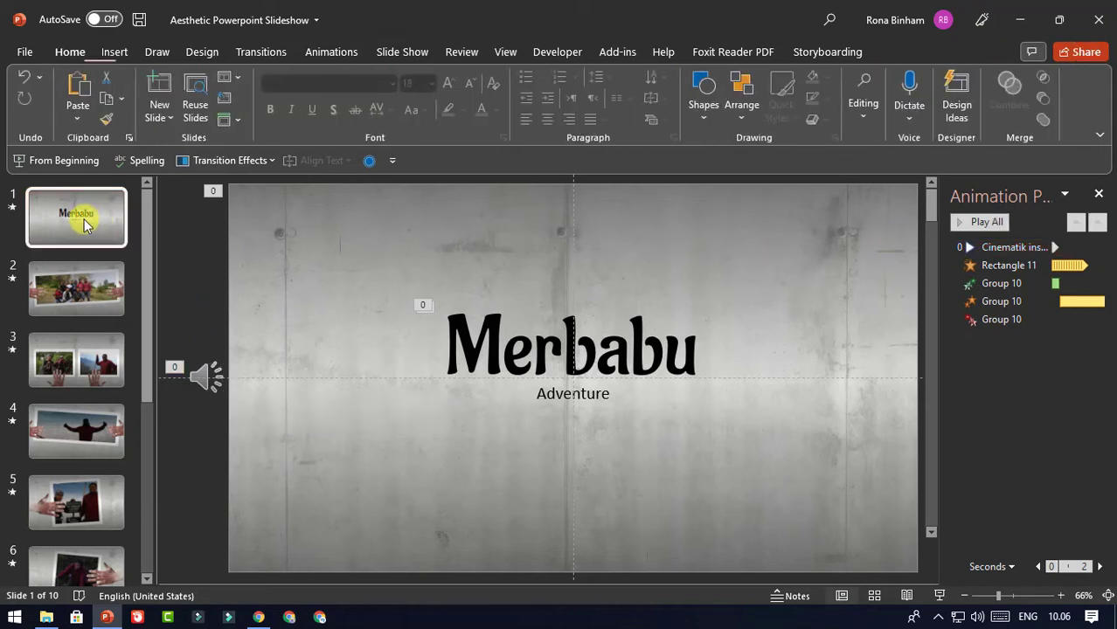
Preview the whole slideshow full screen and exit with Esc at slide 10
{"action": "left_click", "coordinate": [937, 595]}
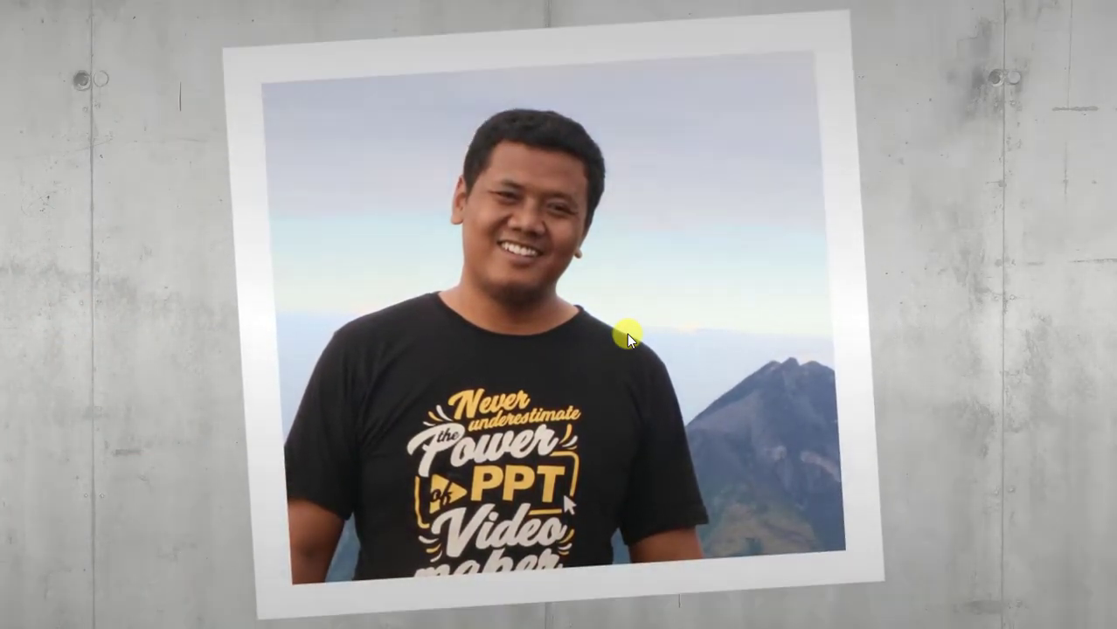
{"action": "key", "text": "Escape"}
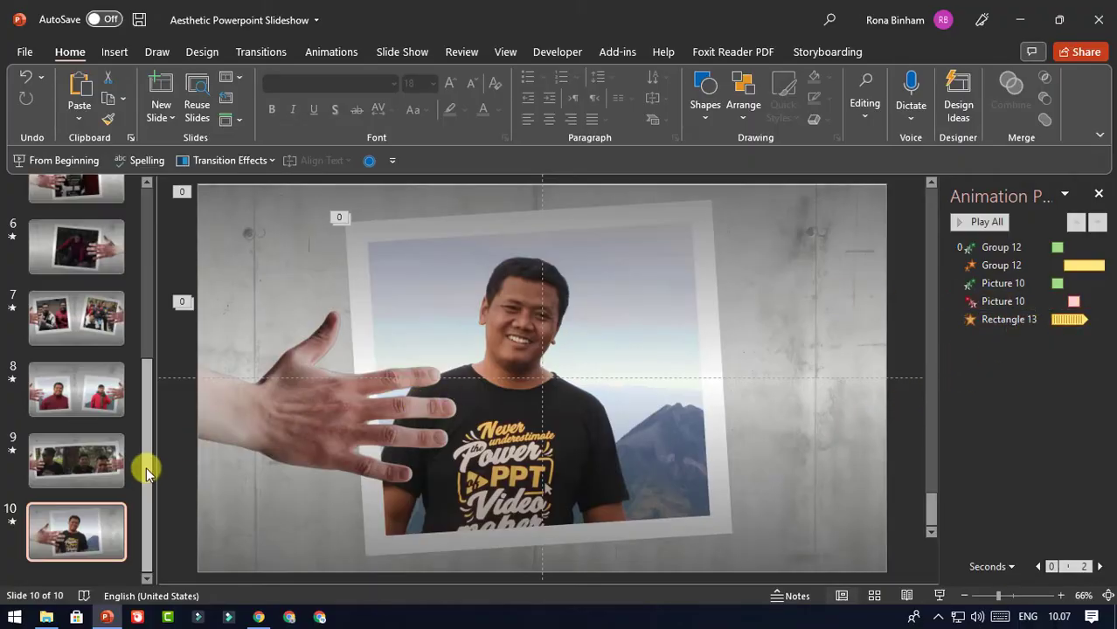
Close the Animation Pane, return to the Merbabu title slide and widen the thumbnail pane
{"action": "left_click_drag", "start_coordinate": [147, 472], "coordinate": [155, 229]}
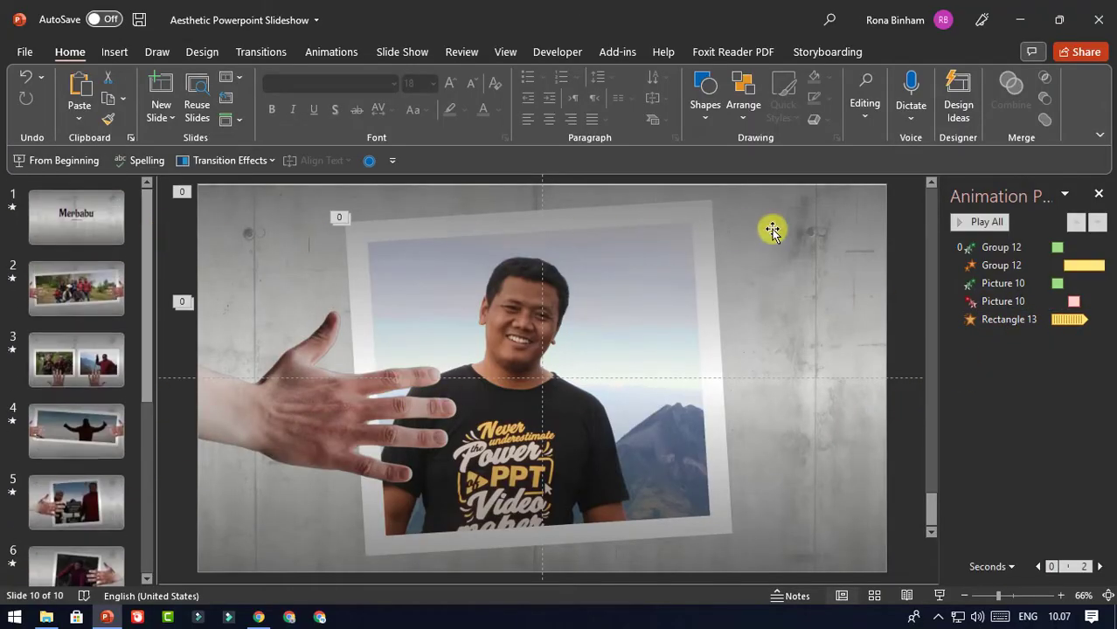
{"action": "left_click", "coordinate": [1098, 194]}
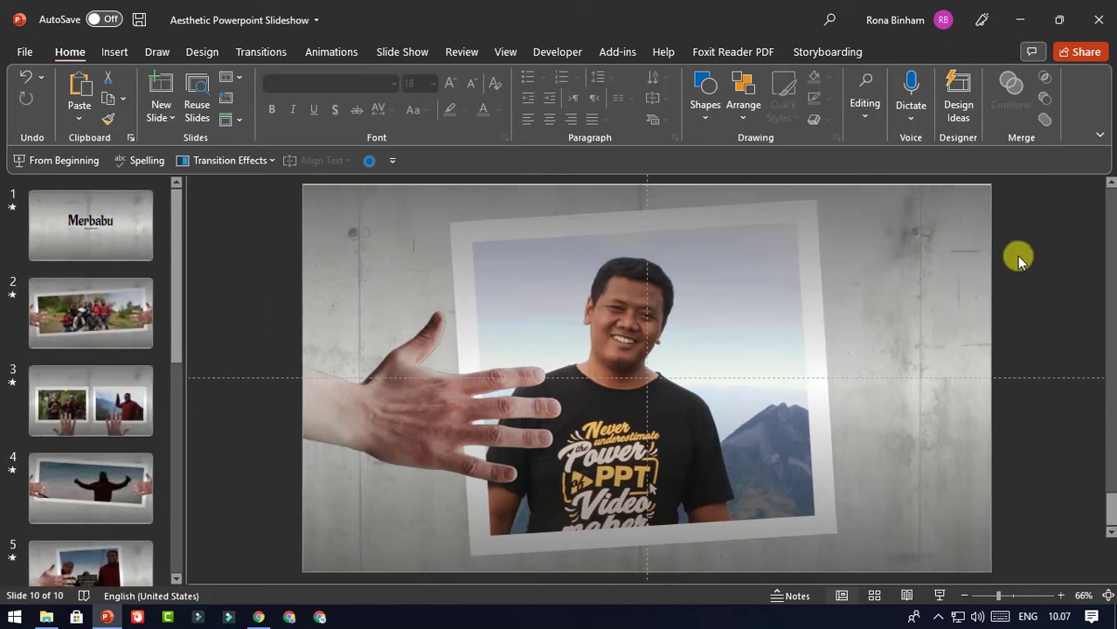
{"action": "left_click", "coordinate": [646, 186]}
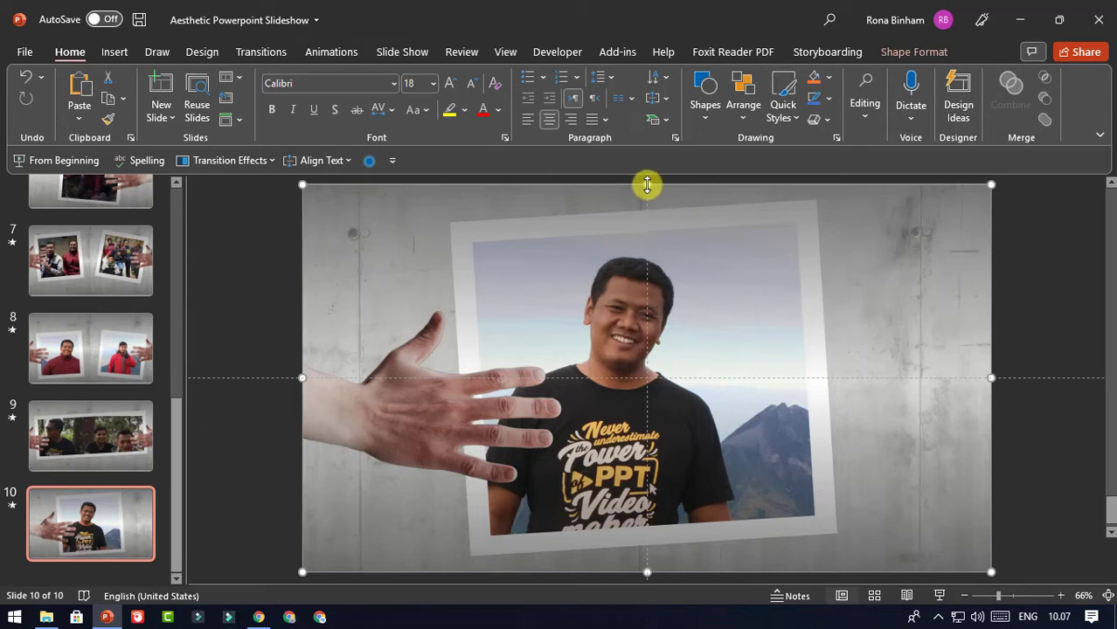
{"action": "left_click", "coordinate": [299, 205]}
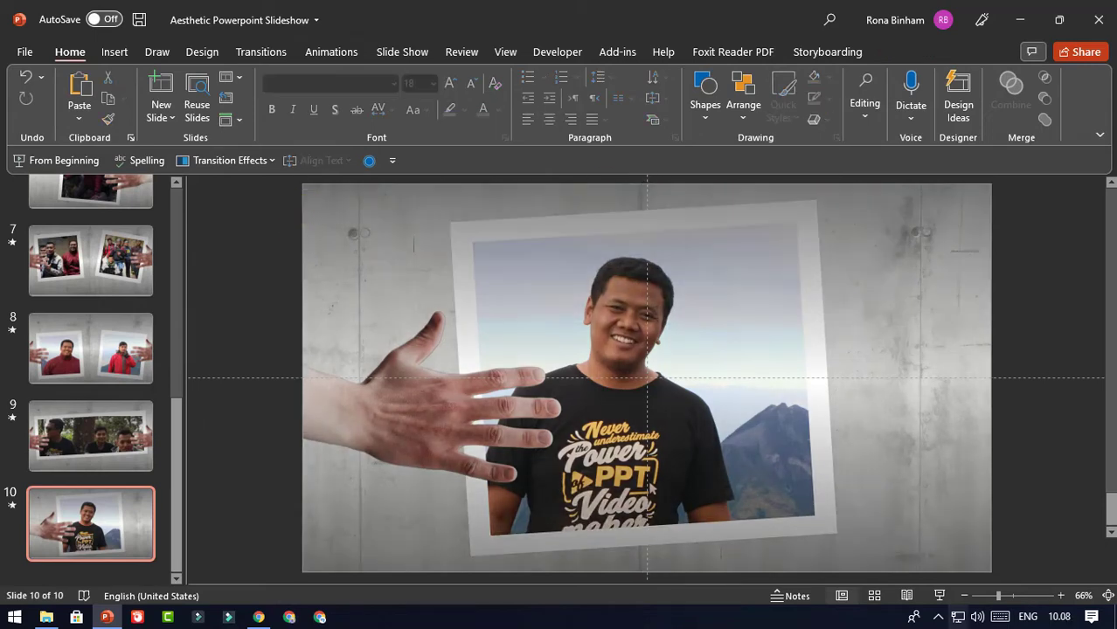
{"action": "left_click_drag", "start_coordinate": [179, 429], "coordinate": [176, 184]}
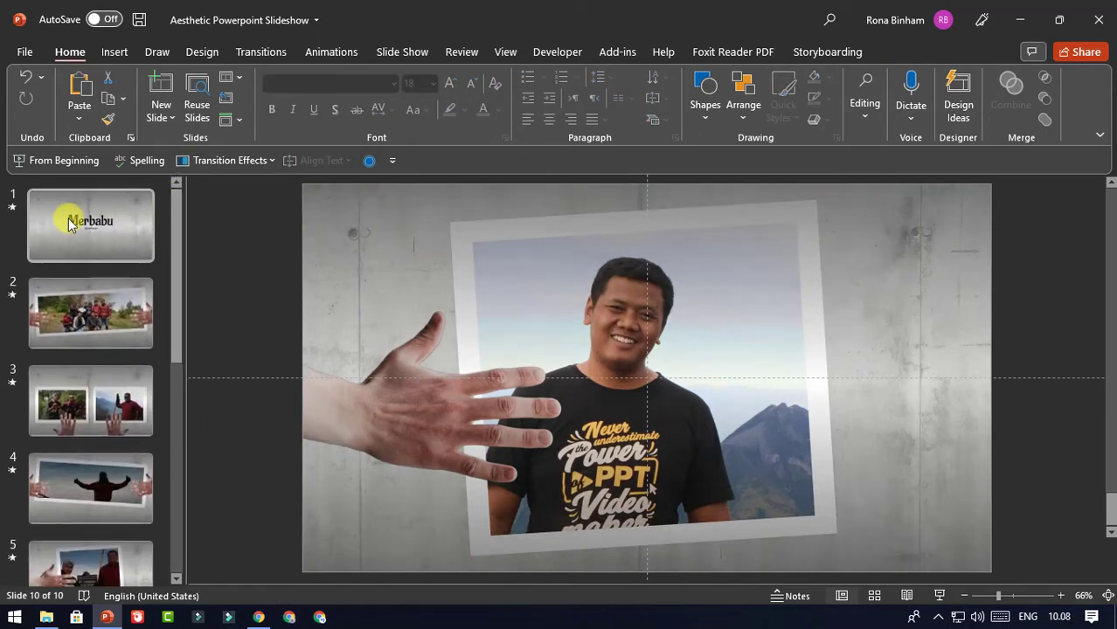
{"action": "left_click", "coordinate": [70, 223]}
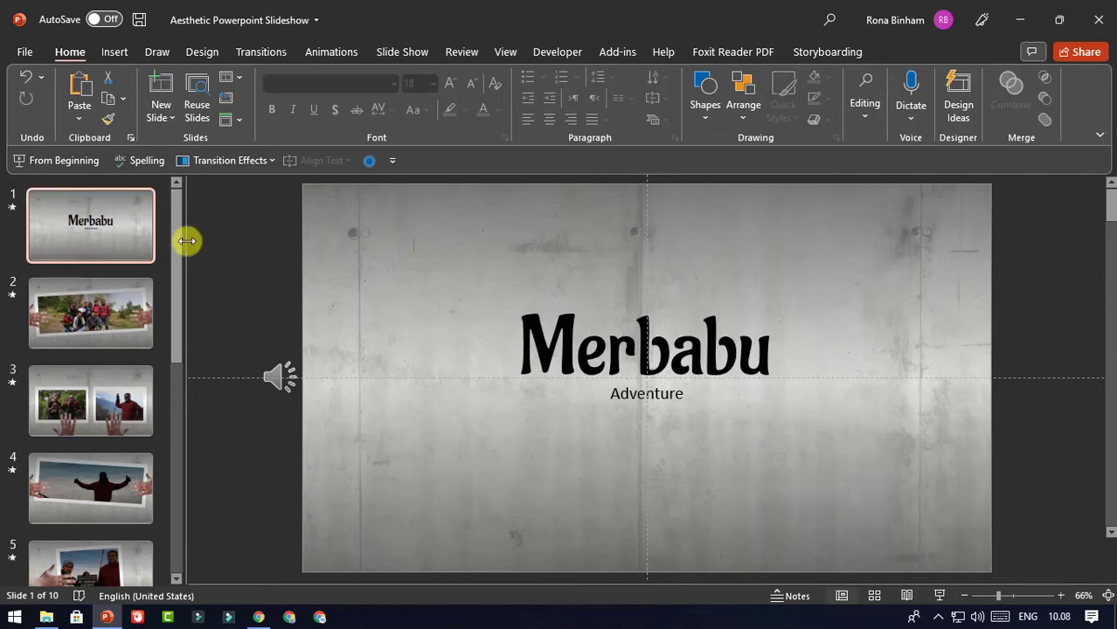
{"action": "left_click_drag", "start_coordinate": [187, 241], "coordinate": [198, 239]}
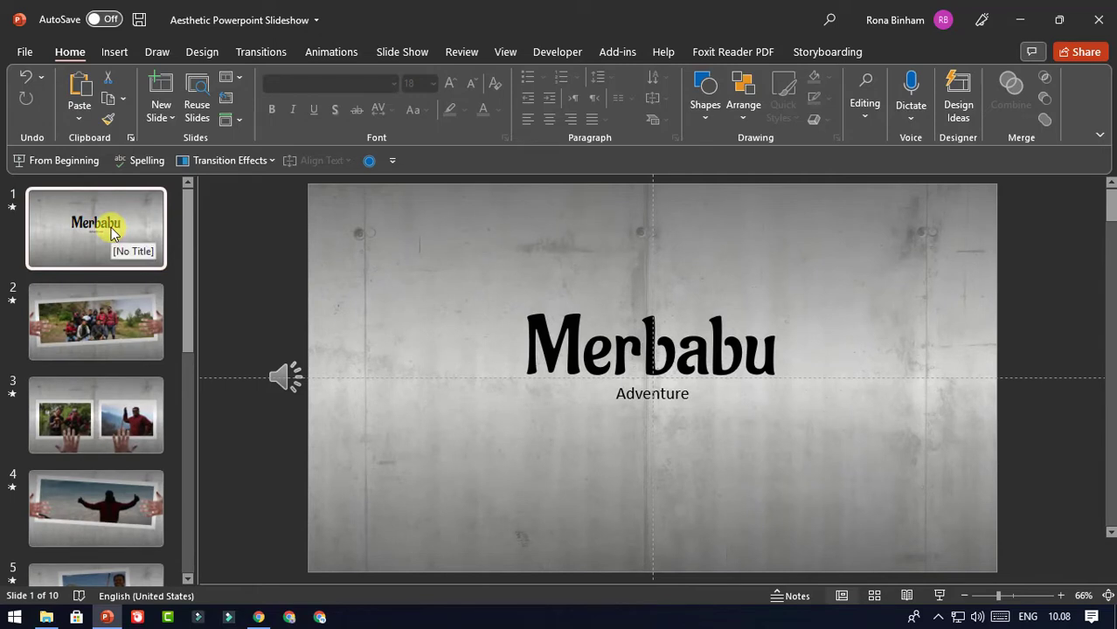
Under File > Export > Create a Video, set seconds per slide to 00,00 and keep Full HD (1080p)
{"action": "left_click", "coordinate": [26, 54]}
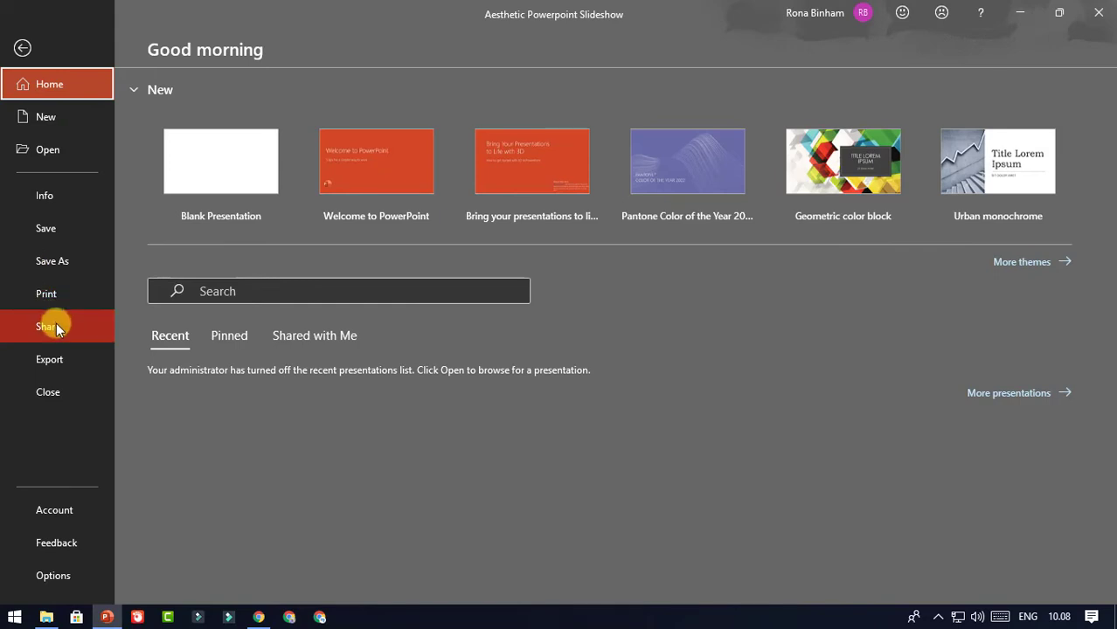
{"action": "left_click", "coordinate": [68, 355]}
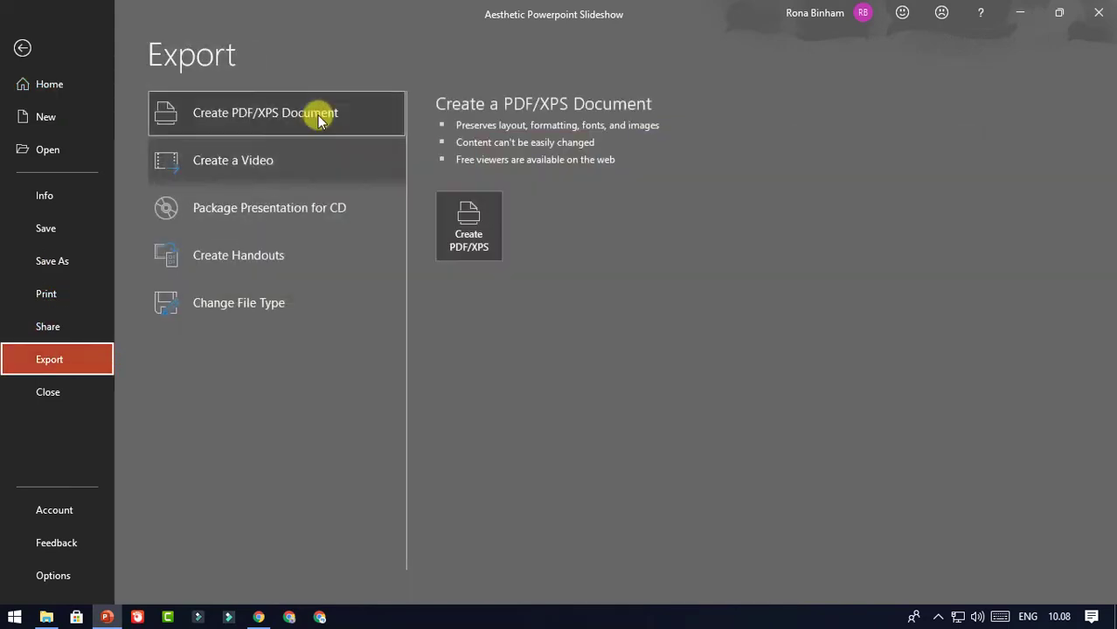
{"action": "left_click", "coordinate": [263, 167]}
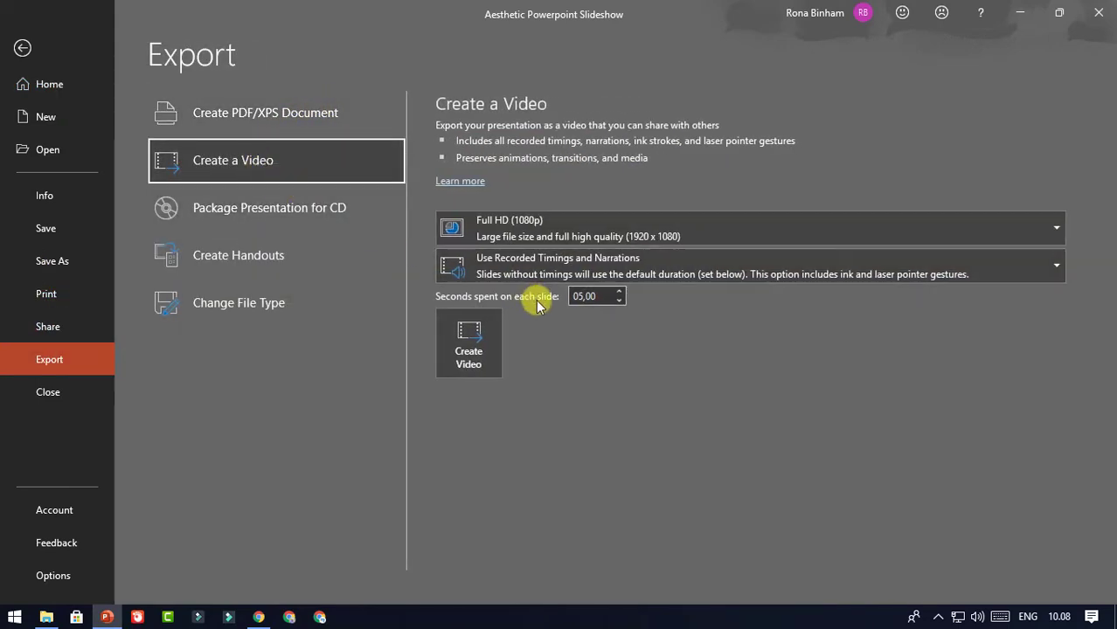
{"action": "left_click", "coordinate": [618, 301]}
{"action": "left_click", "coordinate": [619, 301]}
{"action": "left_click", "coordinate": [618, 301]}
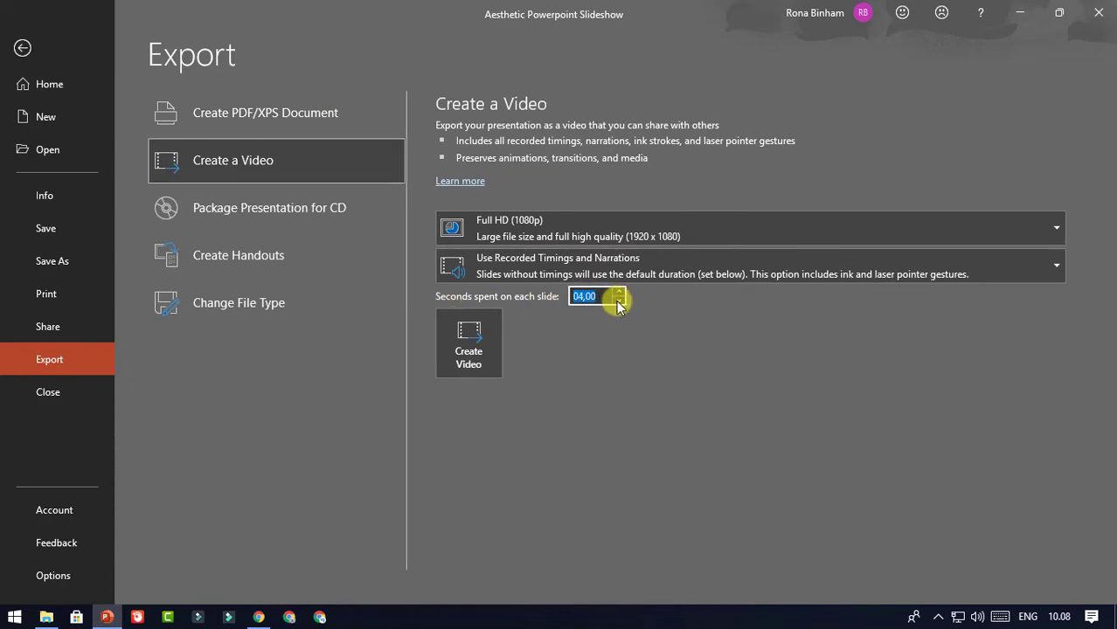
{"action": "left_click", "coordinate": [619, 301]}
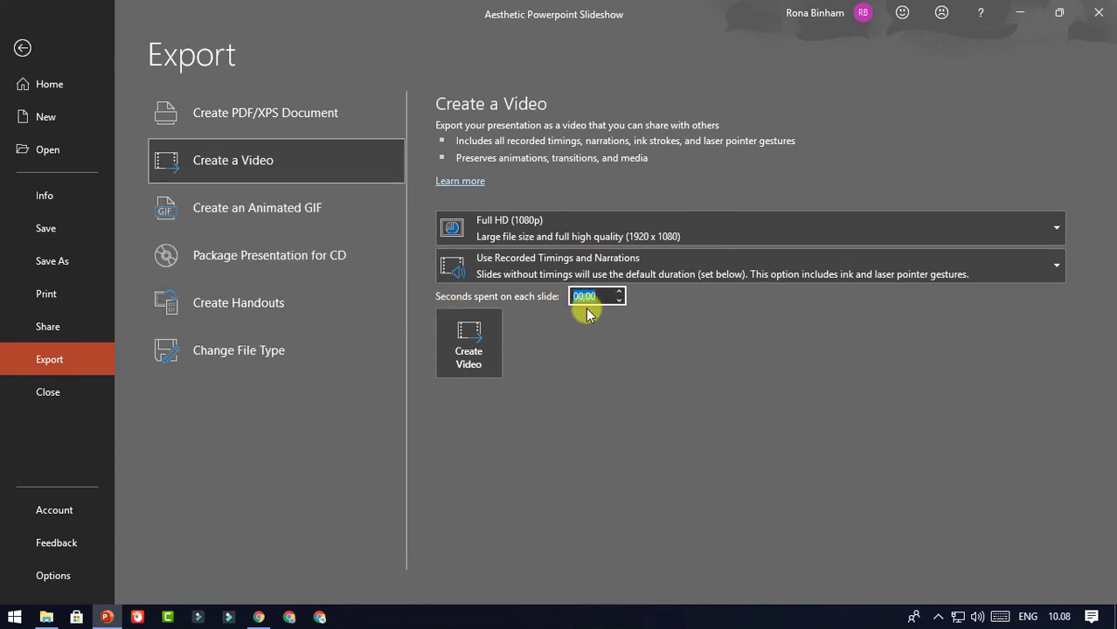
{"action": "left_click", "coordinate": [599, 296]}
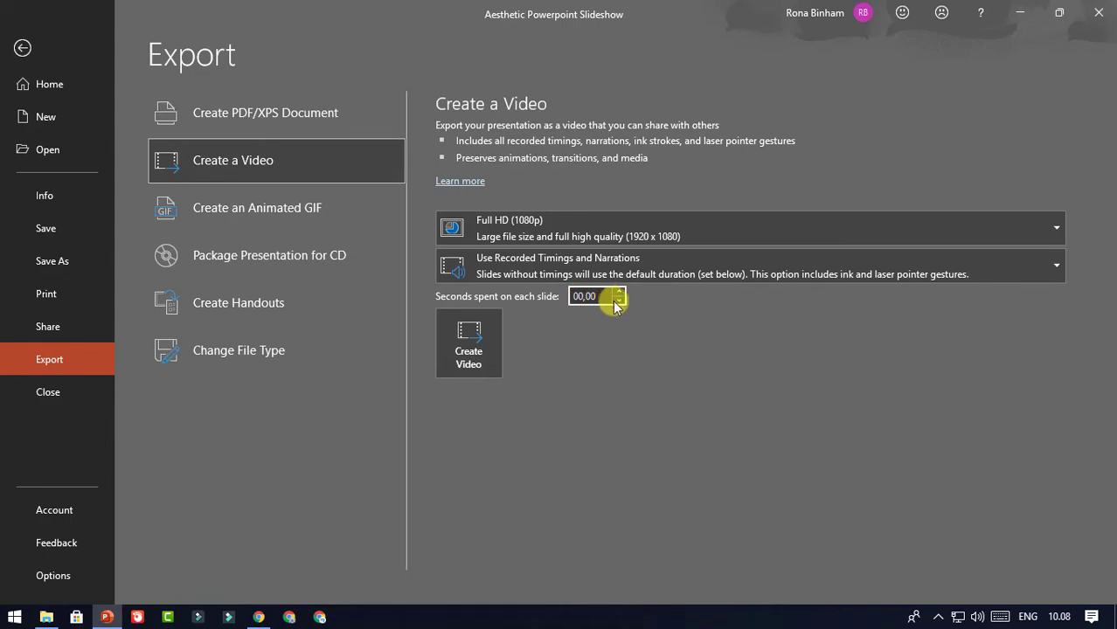
{"action": "left_click", "coordinate": [579, 234]}
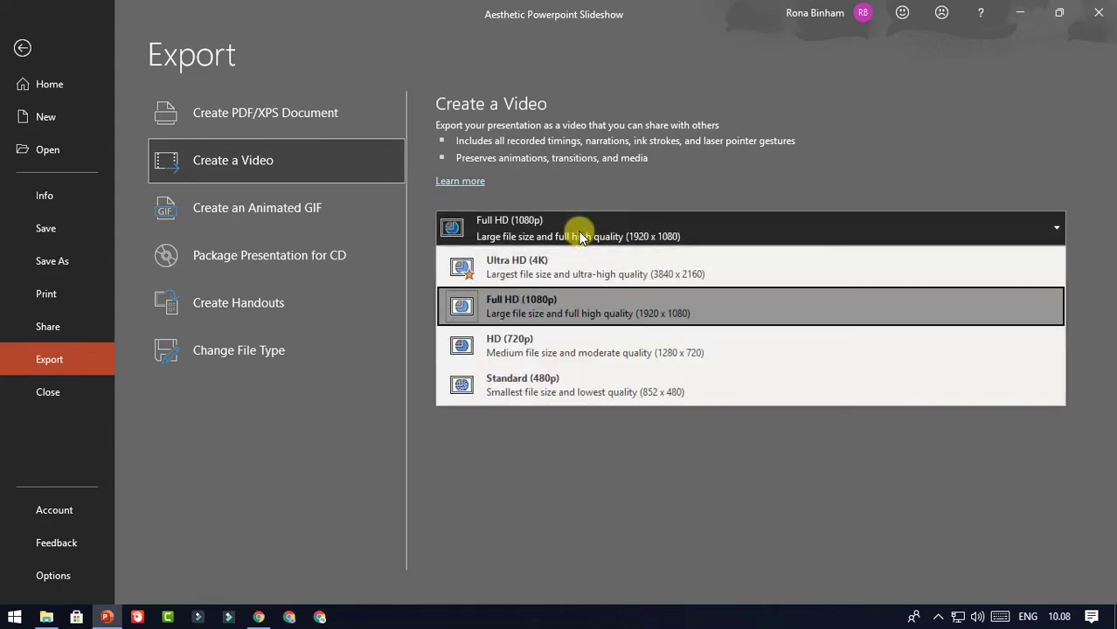
{"action": "left_click", "coordinate": [615, 309]}
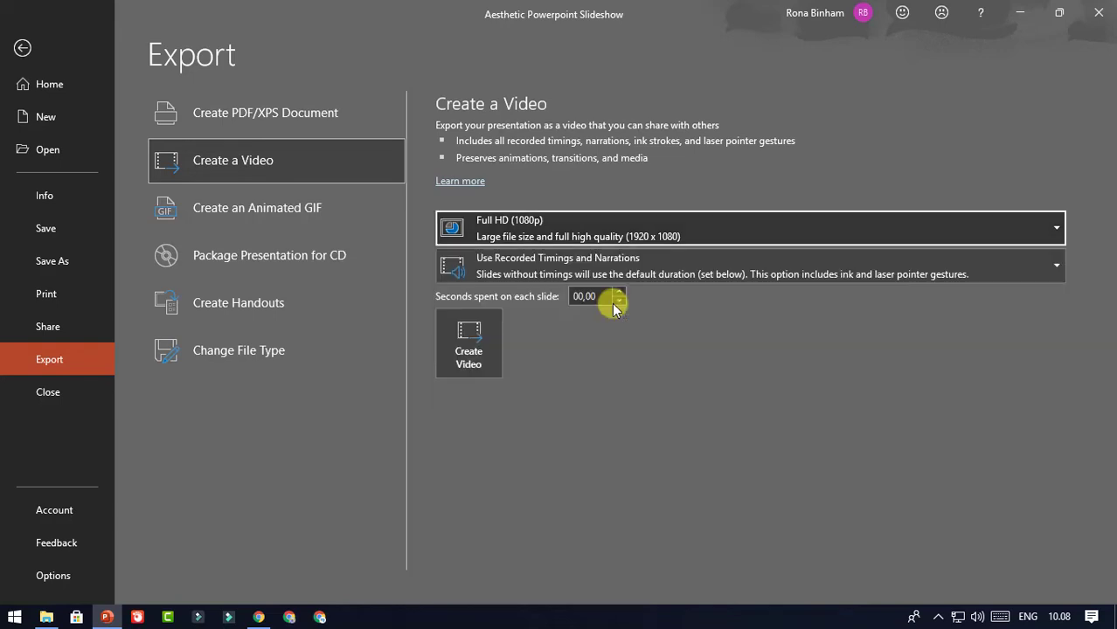
Save the video to the Desktop as 'Aesthetic Powerpoint Slideshow' in Windows Media Video format
{"action": "left_click", "coordinate": [468, 347]}
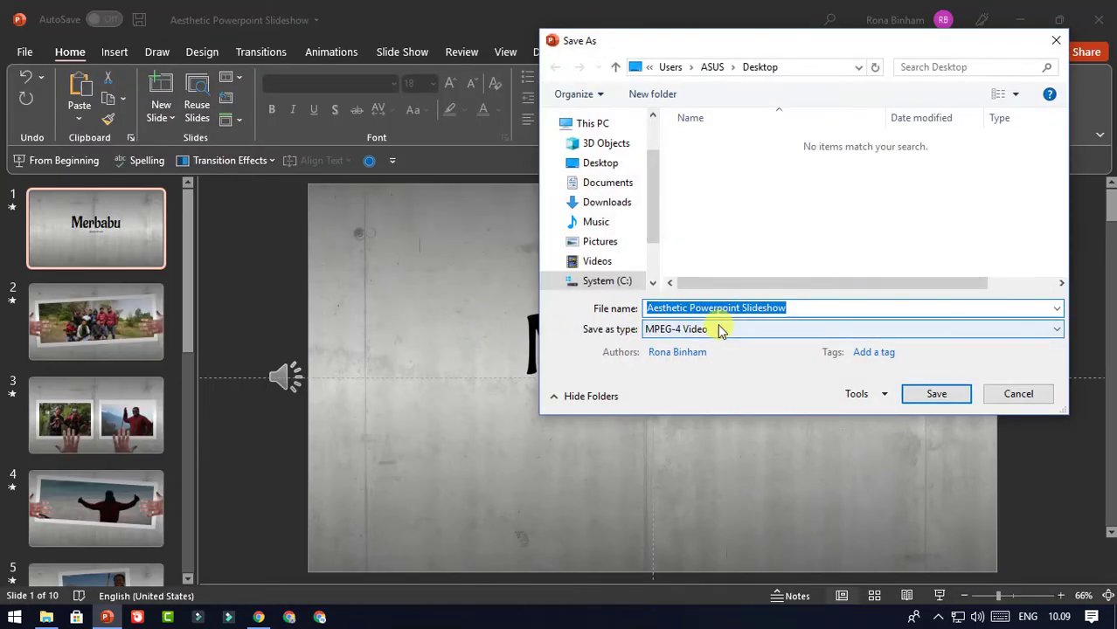
{"action": "left_click", "coordinate": [730, 329]}
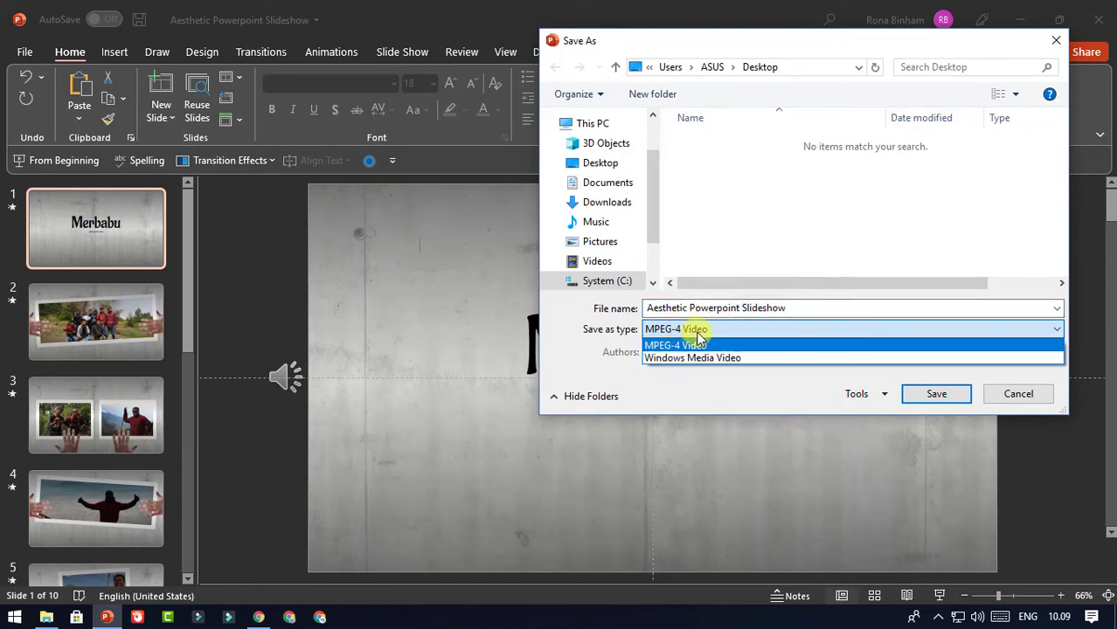
{"action": "left_click", "coordinate": [748, 330]}
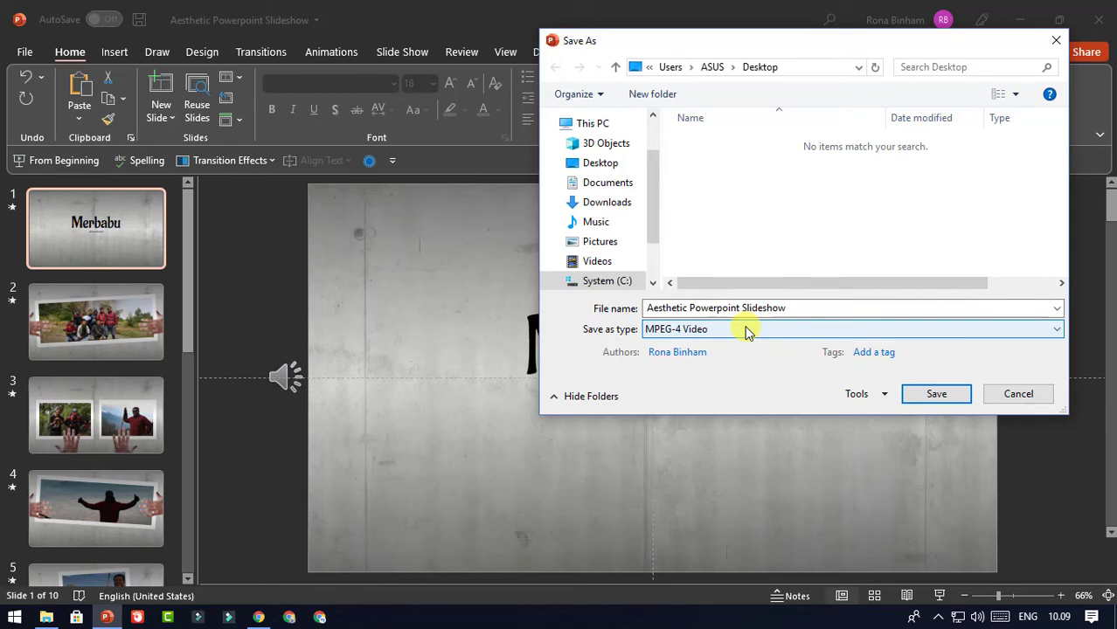
{"action": "left_click", "coordinate": [747, 330]}
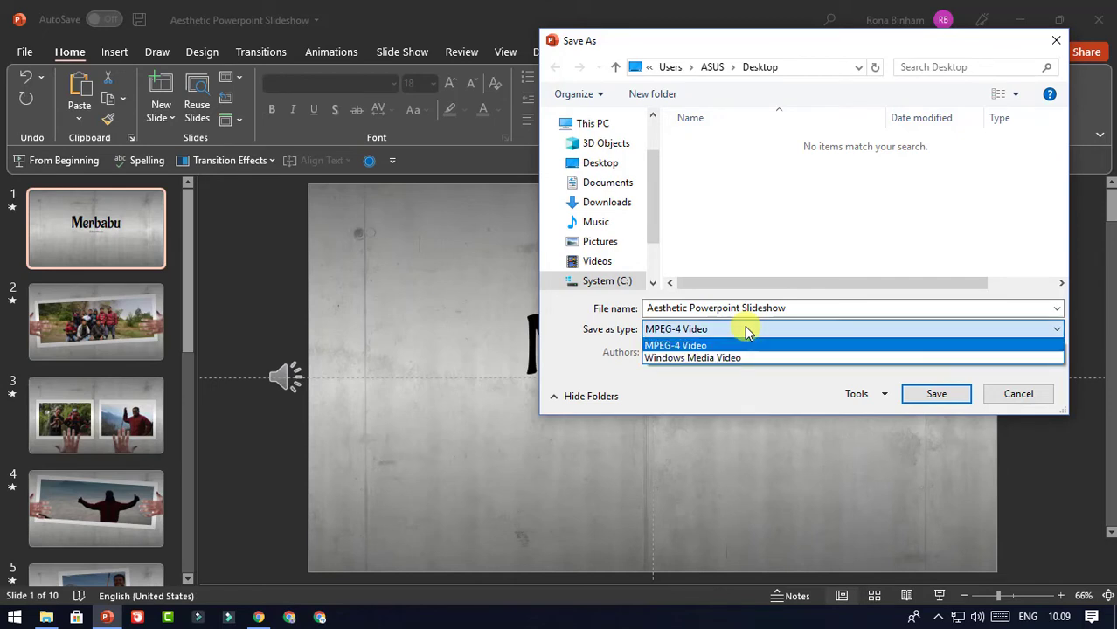
{"action": "left_click", "coordinate": [690, 360]}
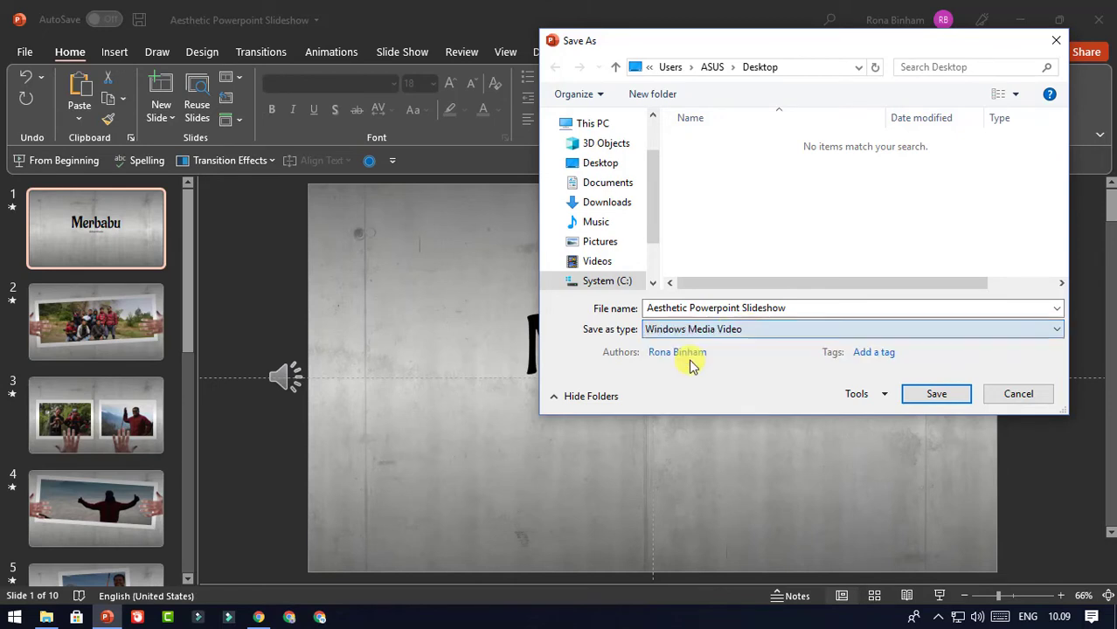
{"action": "left_click", "coordinate": [747, 330]}
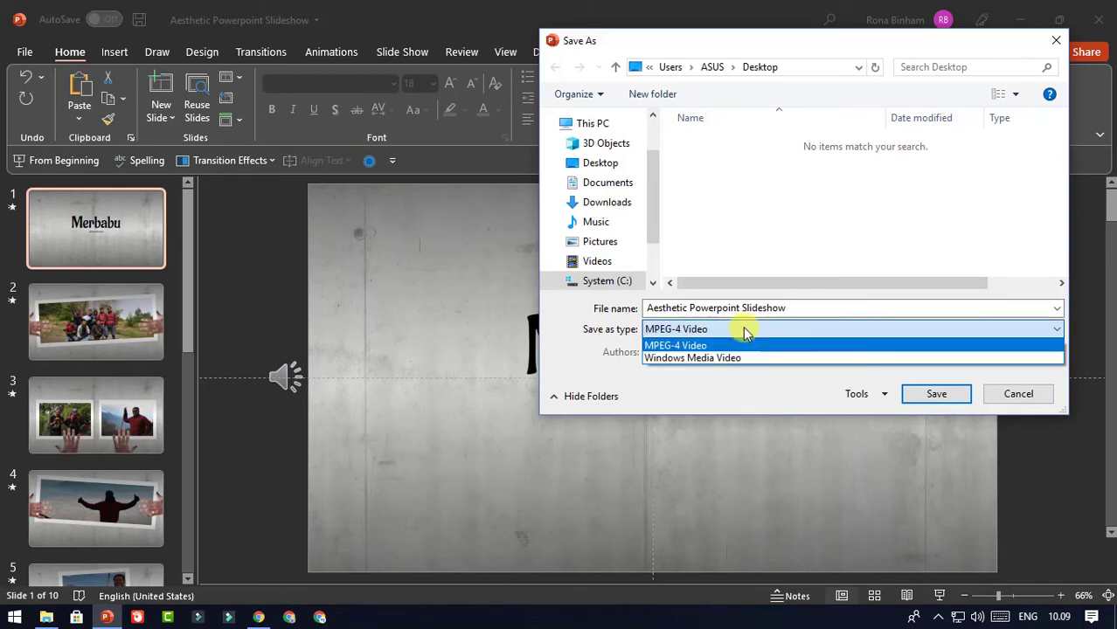
{"action": "left_click", "coordinate": [710, 359]}
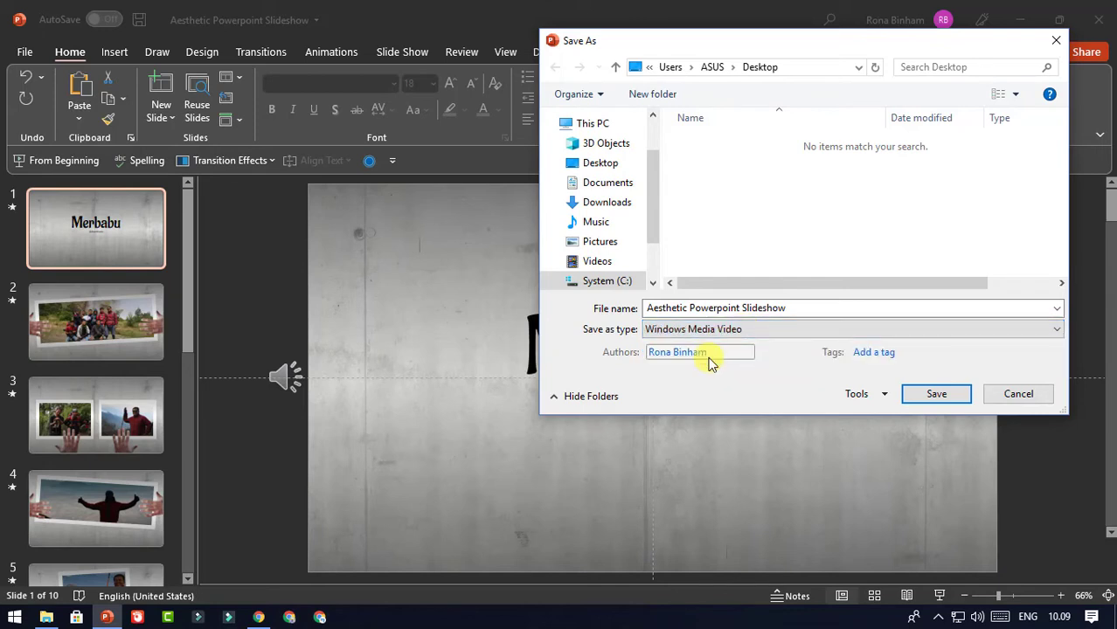
{"action": "left_click", "coordinate": [937, 398]}
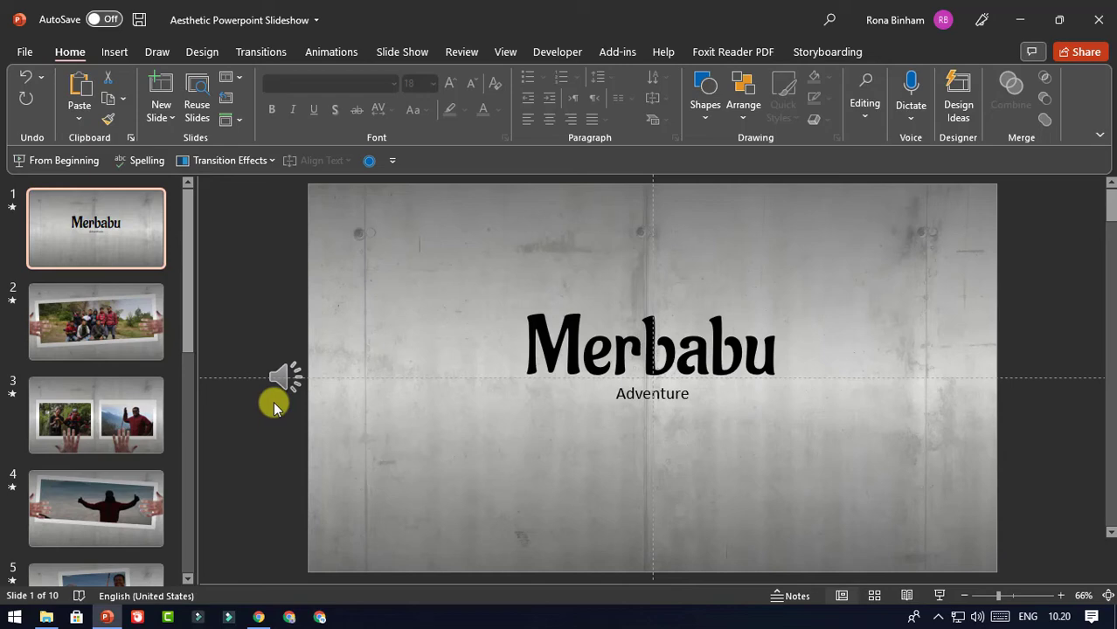
Play the exported Aesthetic Powerpoint Slideshow.wmv in GOM Player through its 1:07 length
{"action": "left_click", "coordinate": [137, 617]}
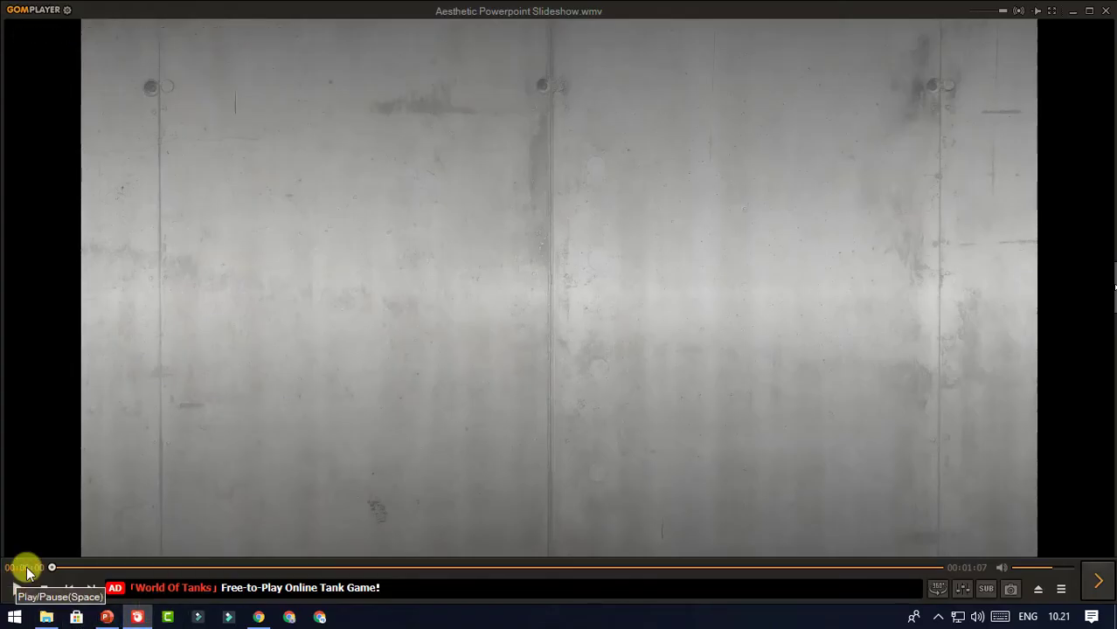
{"action": "left_click", "coordinate": [16, 588]}
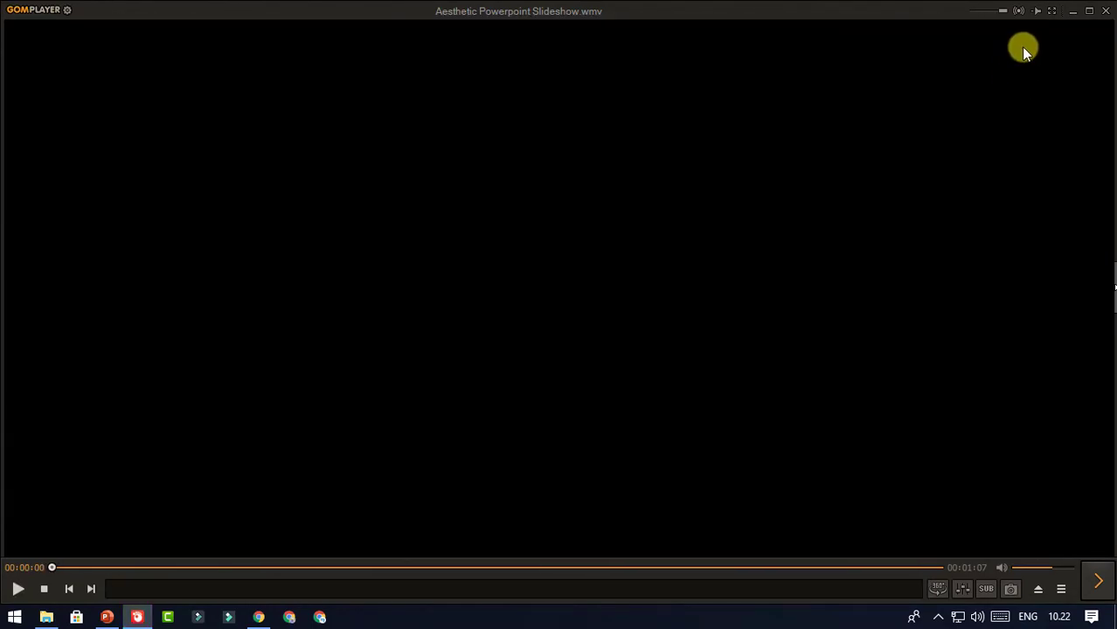
Bring the Merbabu presentation in PowerPoint back to the front on its title slide
{"action": "left_click", "coordinate": [119, 617]}
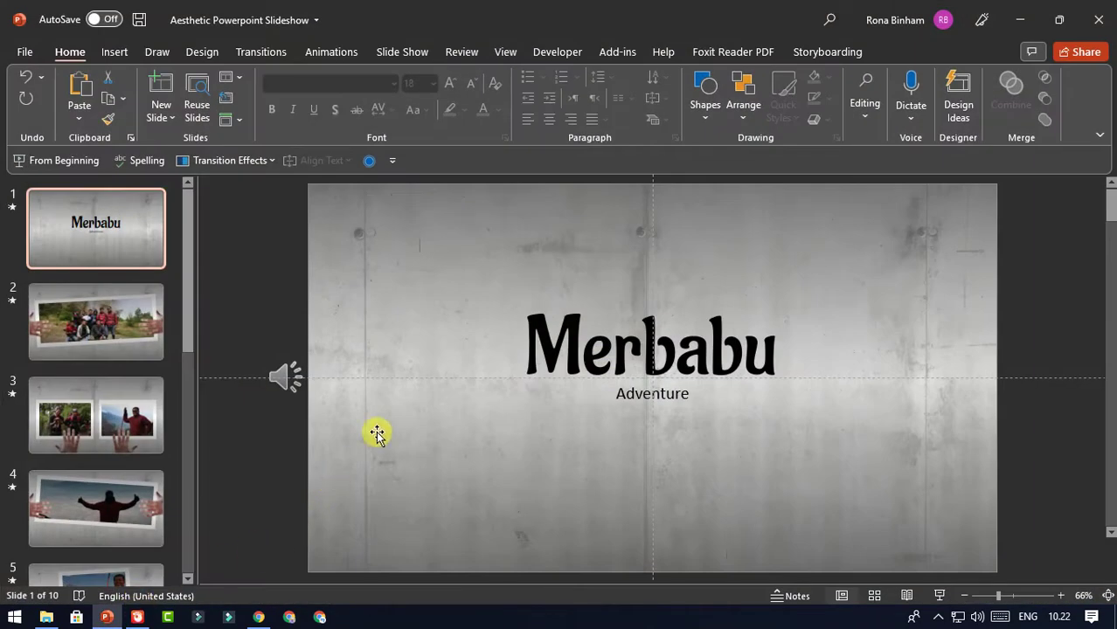